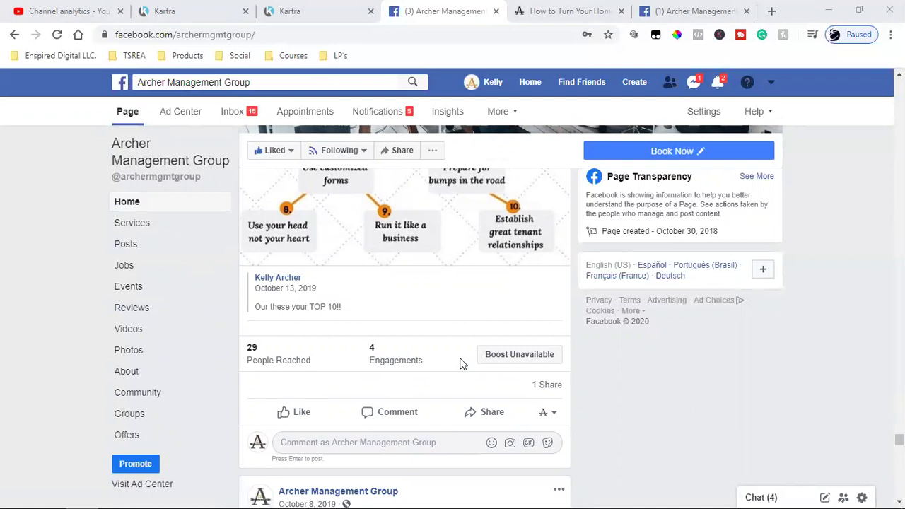
# Pin the September 9 'Why Choose Archer Management Group?' video post to the top of the page
pyautogui.scroll(-4, 459, 363)
pyautogui.scroll(-18, 460, 364)
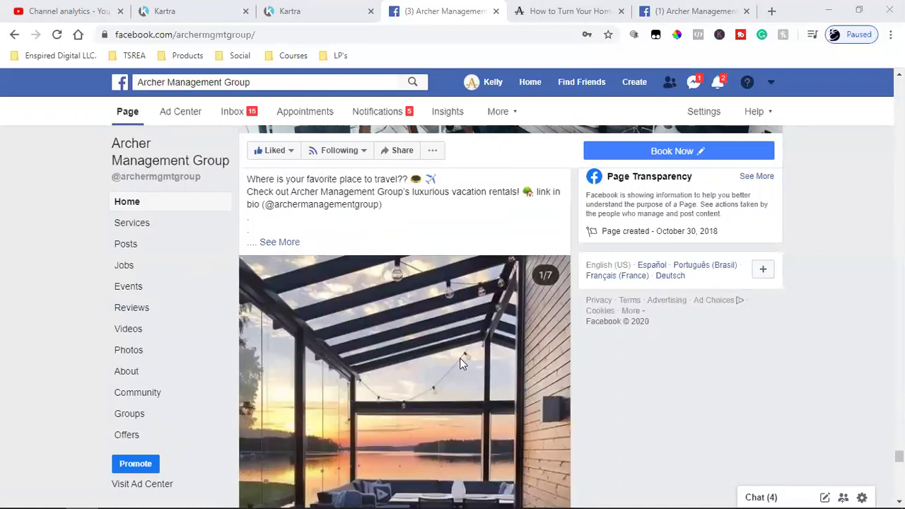
pyautogui.scroll(-2, 461, 361)
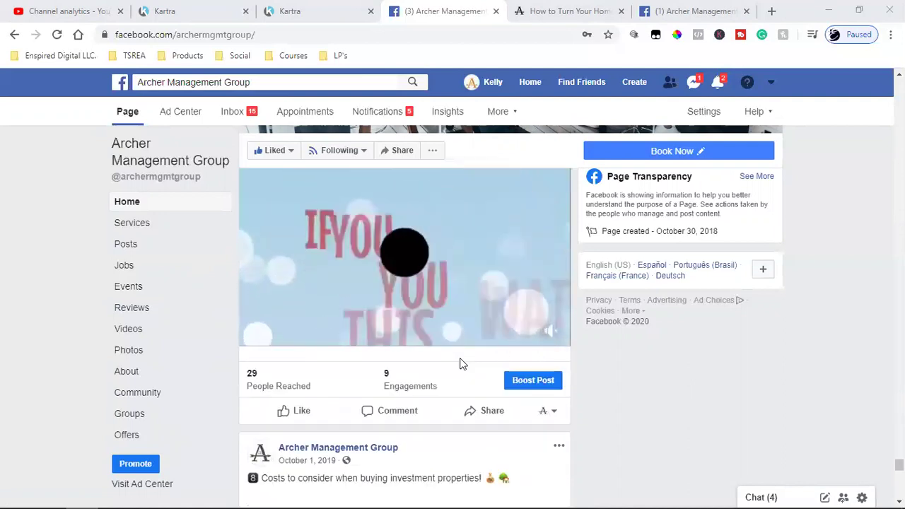
pyautogui.scroll(2, 460, 361)
pyautogui.scroll(3, 460, 364)
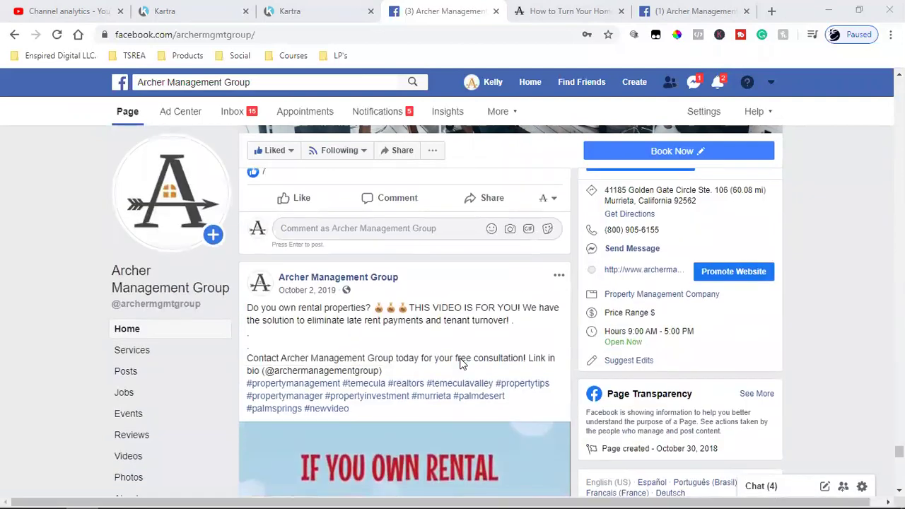
pyautogui.scroll(-16, 460, 363)
pyautogui.scroll(-2, 460, 364)
pyautogui.scroll(16, 459, 364)
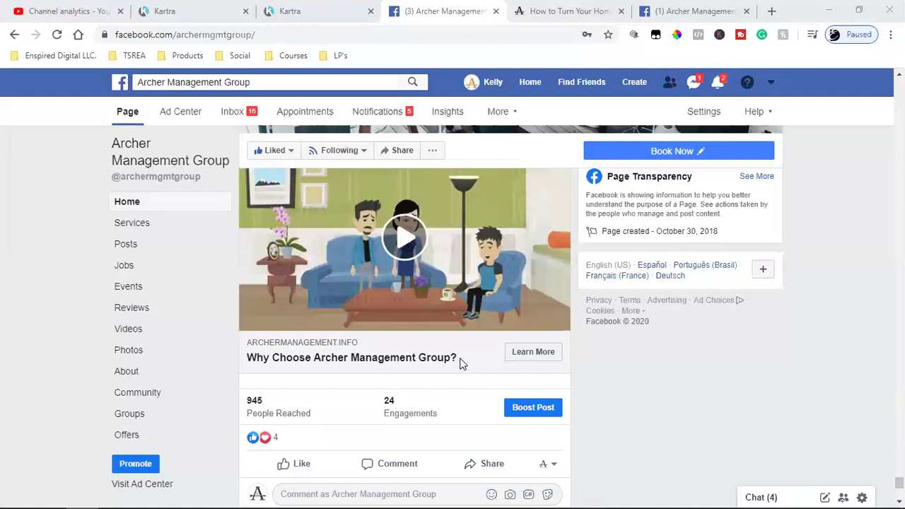
pyautogui.scroll(-2, 459, 364)
pyautogui.scroll(2, 460, 363)
pyautogui.scroll(2, 459, 363)
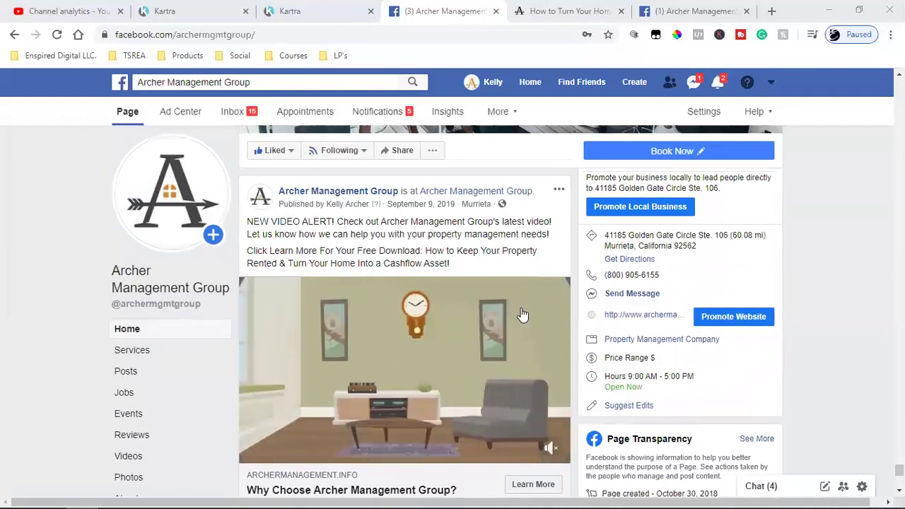
pyautogui.click(559, 190)
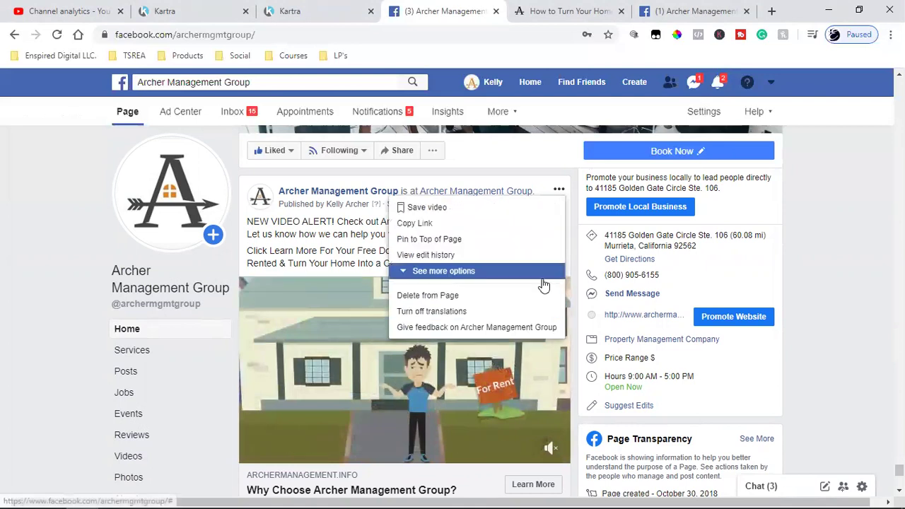
pyautogui.click(464, 240)
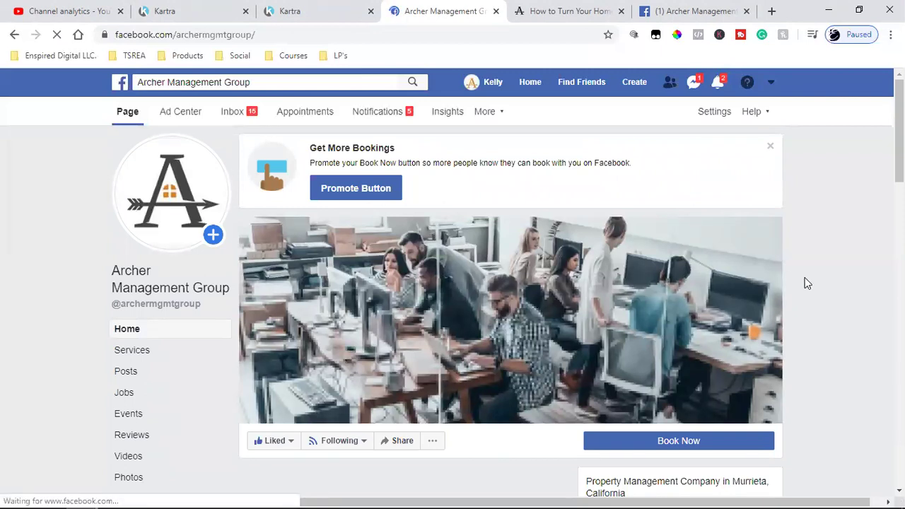
pyautogui.scroll(-5, 808, 282)
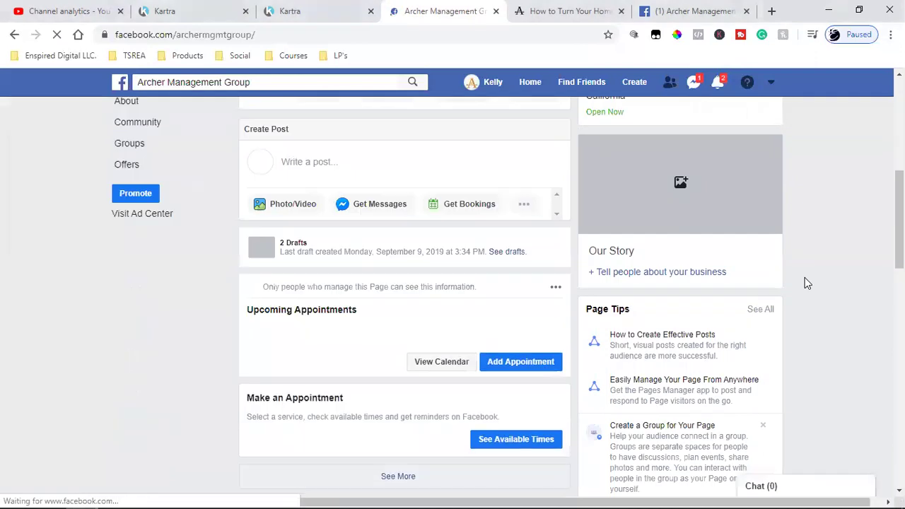
pyautogui.scroll(-5, 808, 282)
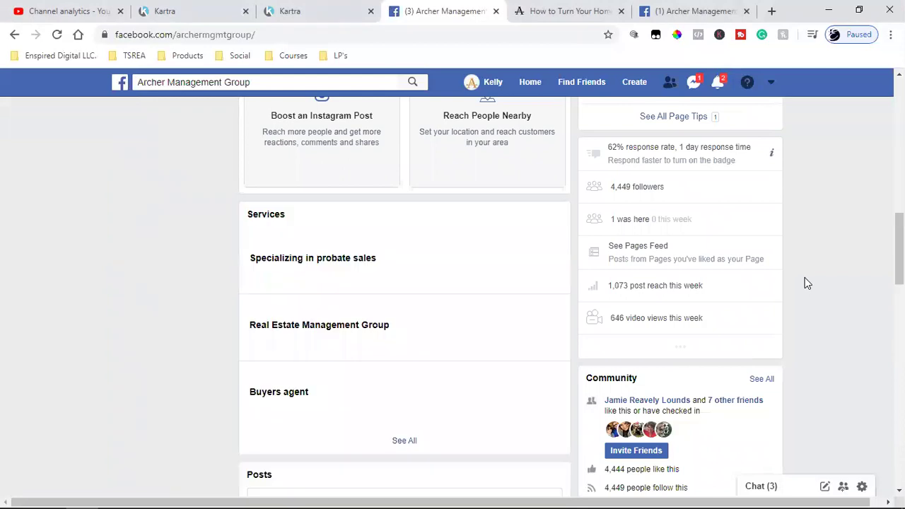
pyautogui.scroll(-5, 808, 283)
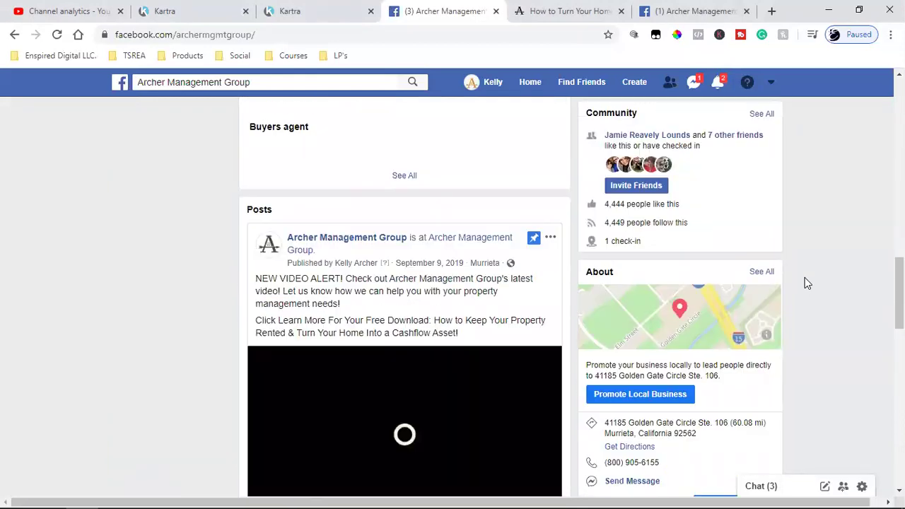
pyautogui.scroll(2, 805, 283)
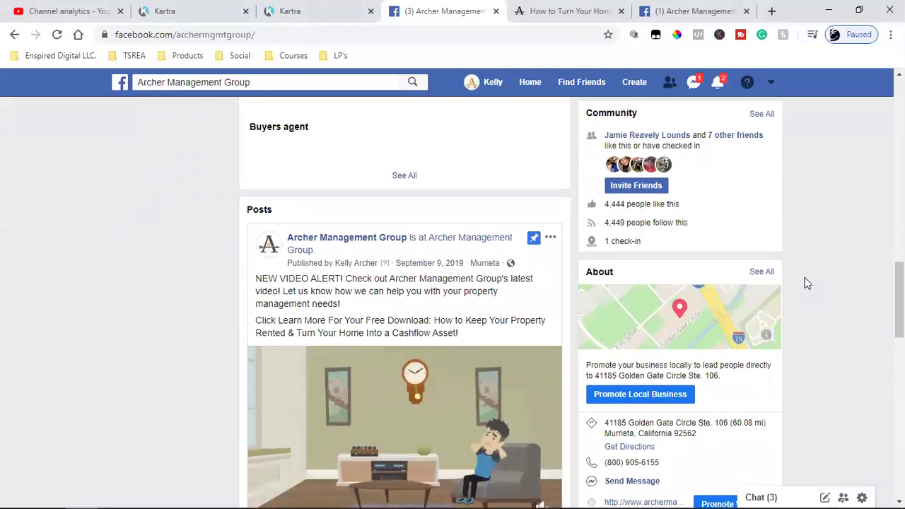
pyautogui.click(550, 239)
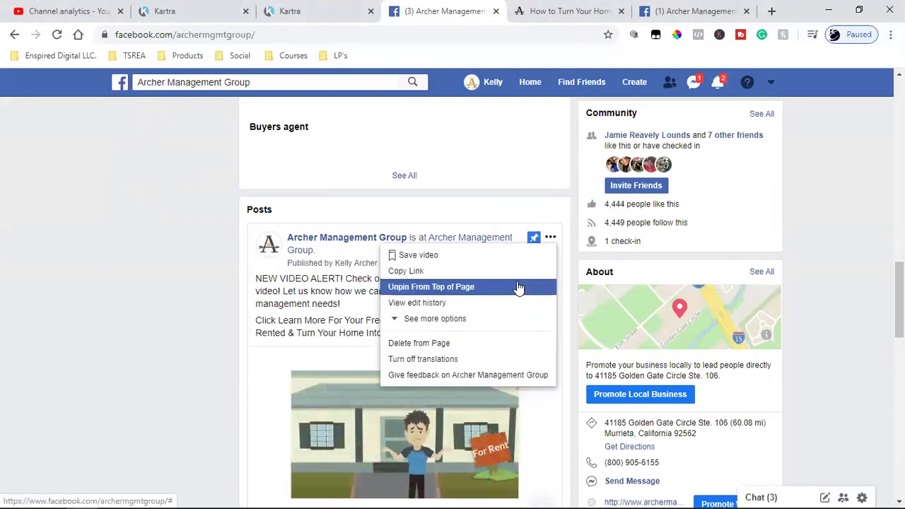
pyautogui.click(811, 220)
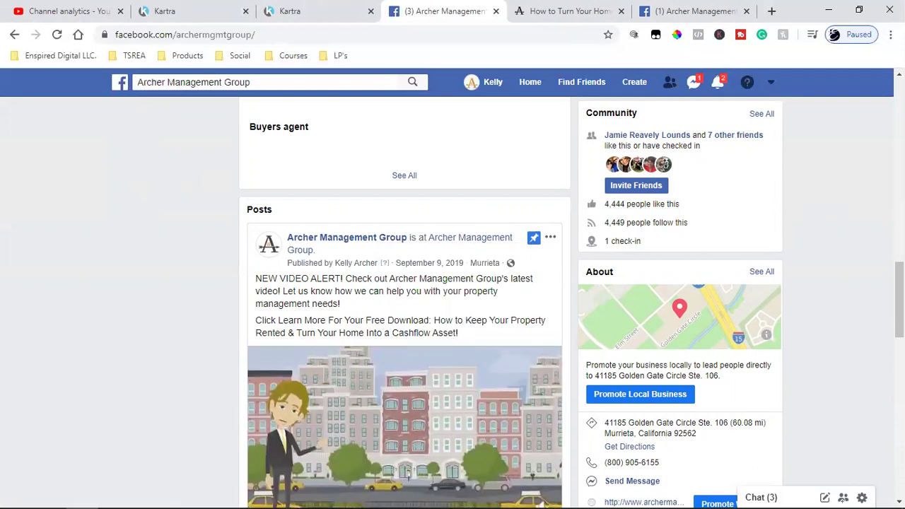
pyautogui.scroll(-1, 414, 389)
pyautogui.scroll(-1, 407, 444)
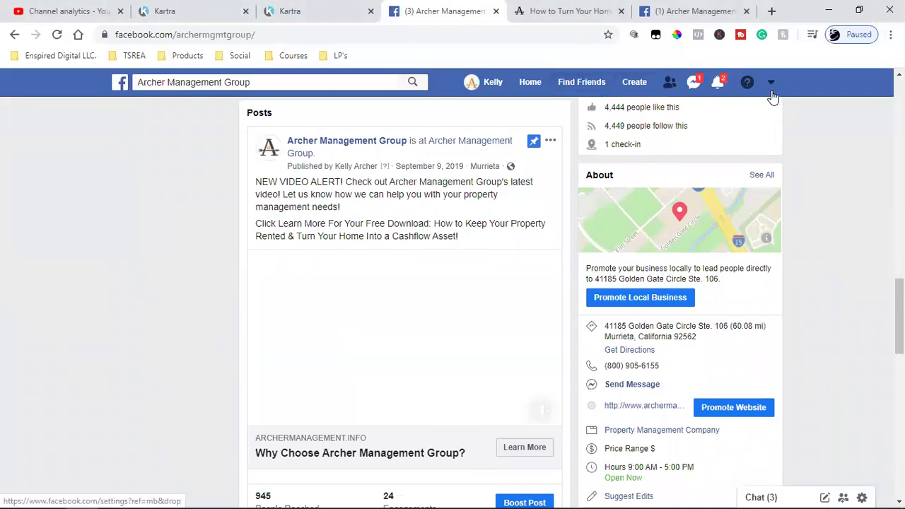
# Open Ads Manager and switch from the personal ad account to Archer Management Group's campaigns
pyautogui.click(769, 88)
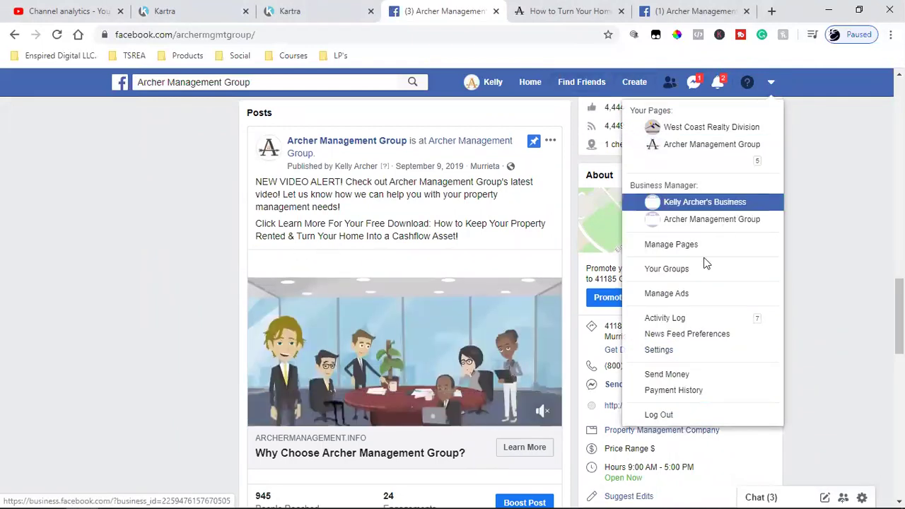
pyautogui.click(700, 297)
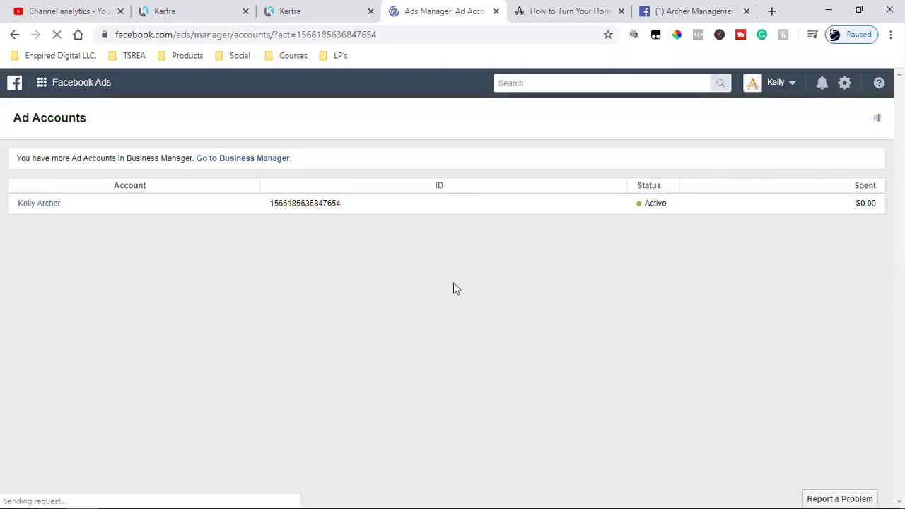
pyautogui.click(36, 209)
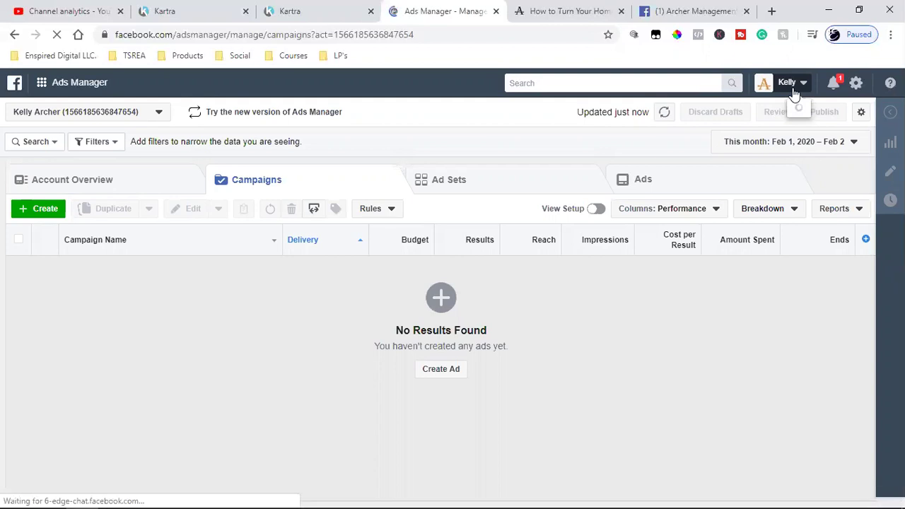
pyautogui.click(794, 88)
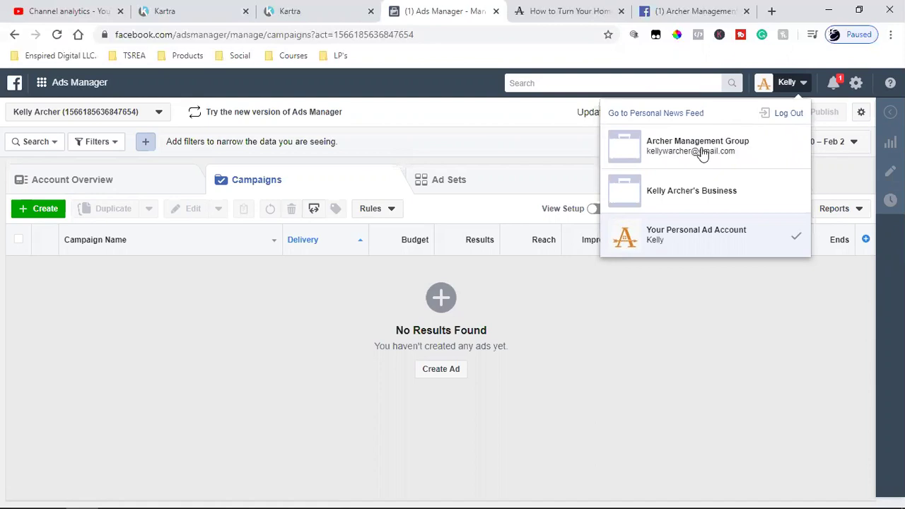
pyautogui.click(715, 148)
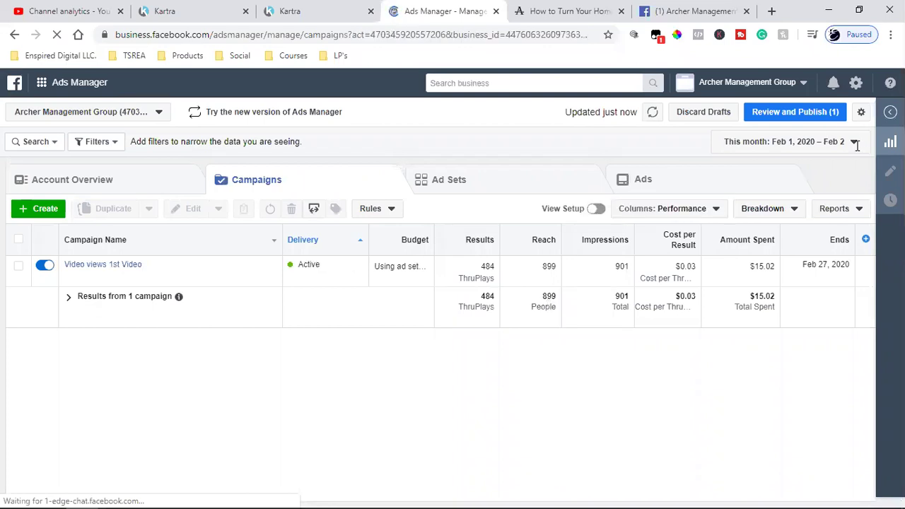
# Show lifetime figures, publish the audience draft, and list the Video views 1st Video campaign's ad sets
pyautogui.click(789, 145)
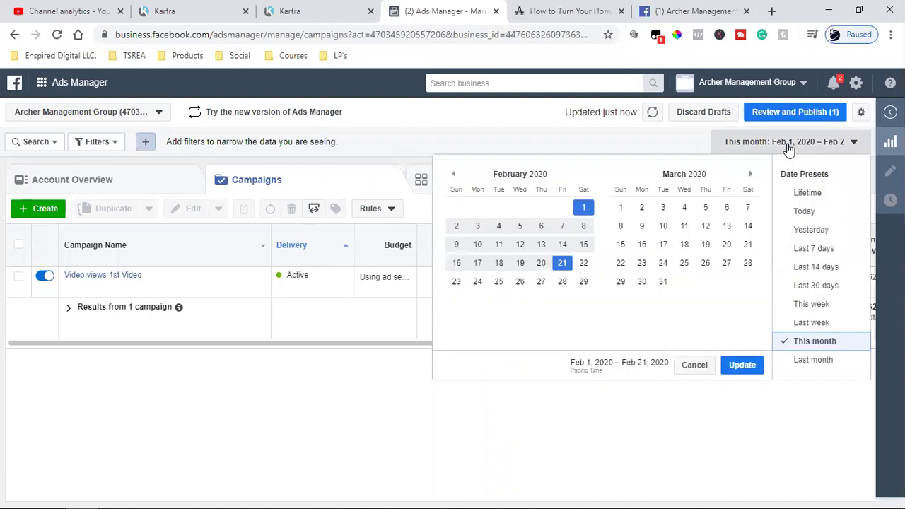
pyautogui.click(821, 190)
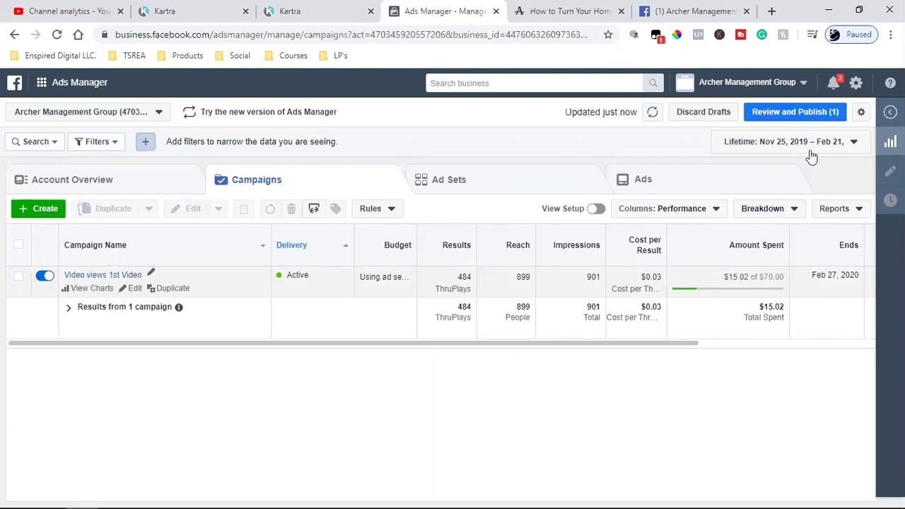
pyautogui.click(805, 112)
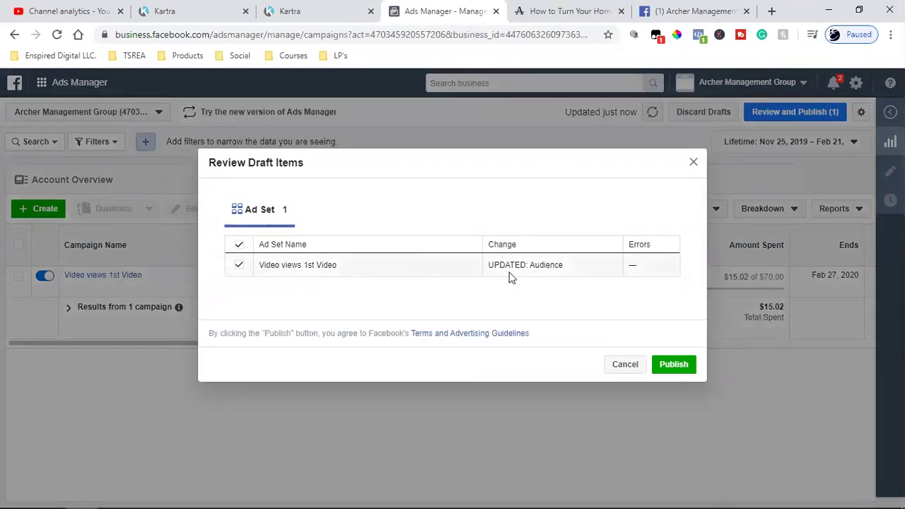
pyautogui.click(675, 365)
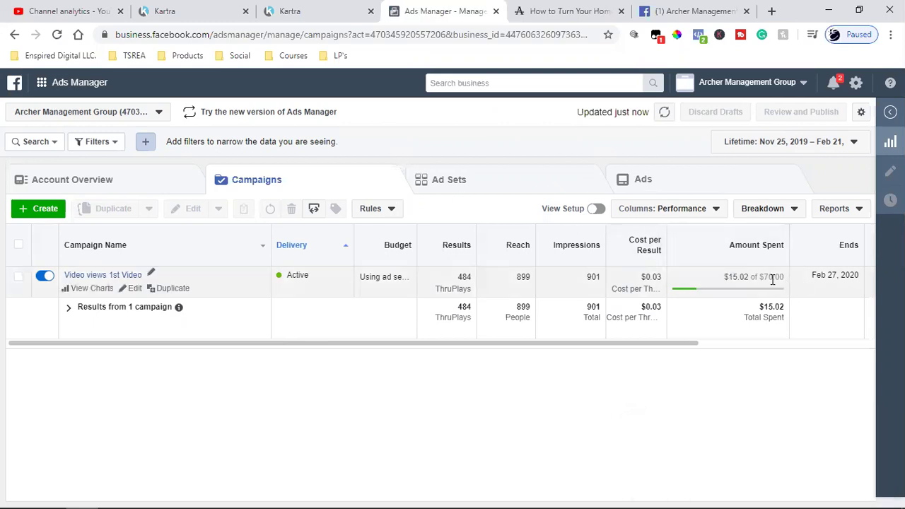
pyautogui.click(234, 279)
pyautogui.click(488, 181)
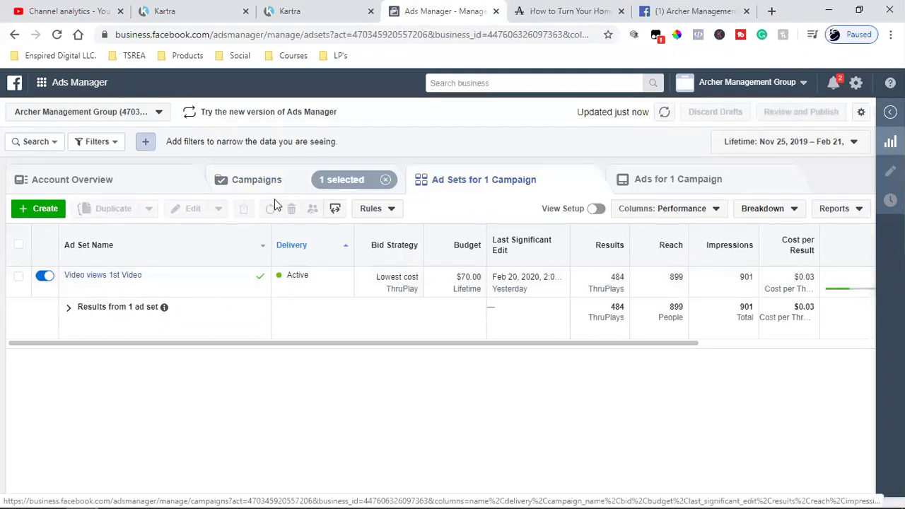
# From the Campaigns list, preview new campaign creation and back out without creating anything
pyautogui.click(249, 181)
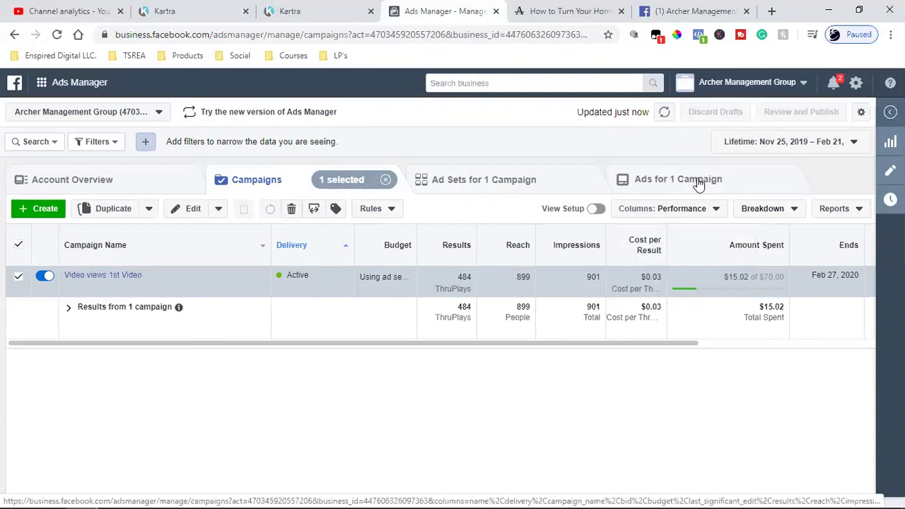
pyautogui.click(39, 208)
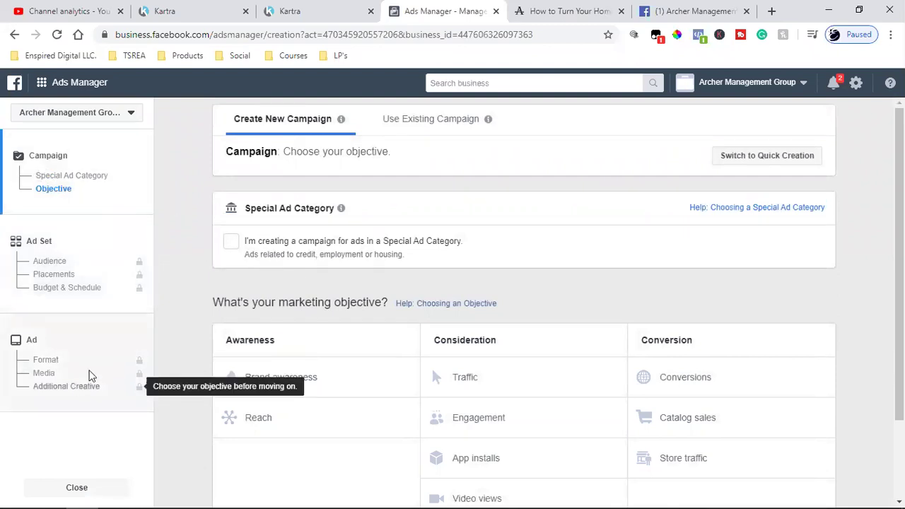
pyautogui.click(14, 34)
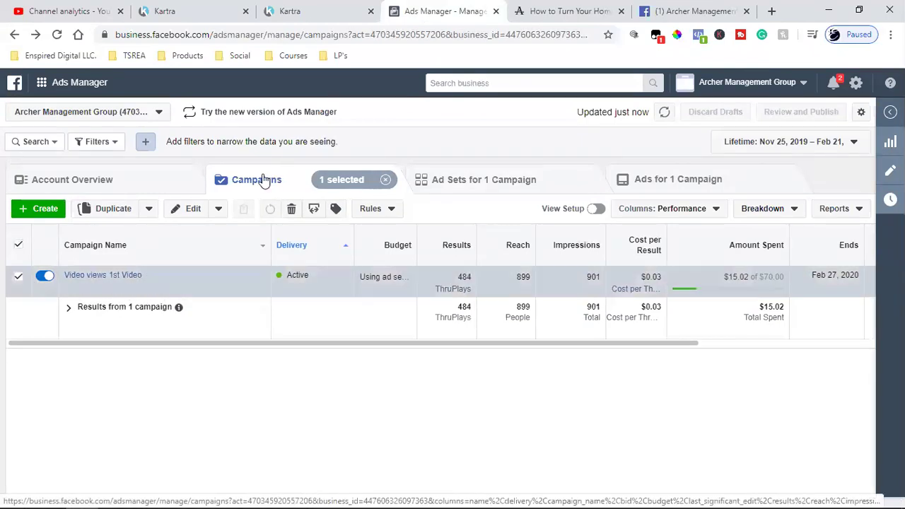
# Review the 'Video views 1st Video' ad set: 899 reach, 901 impressions, $0.03 per ThruPlay
pyautogui.click(527, 181)
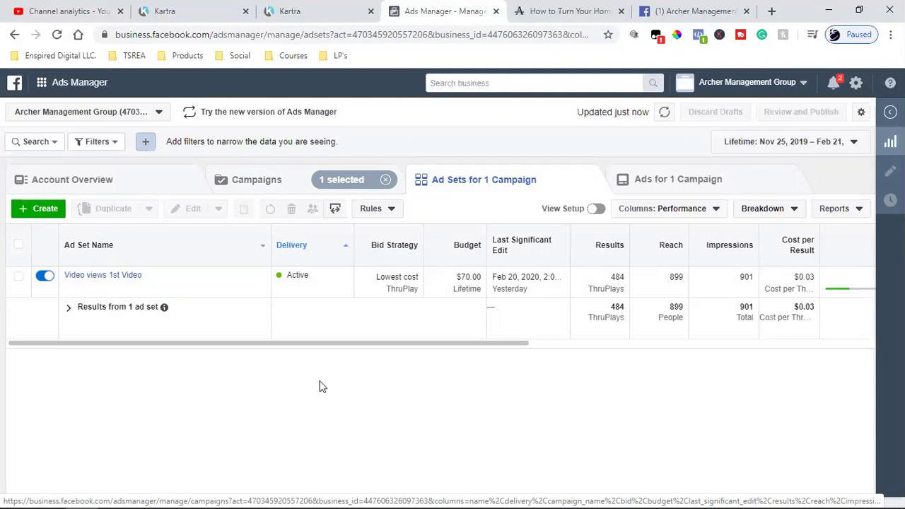
# Review the campaign's ads, then check the Facebook video post's 684 view count
pyautogui.click(276, 181)
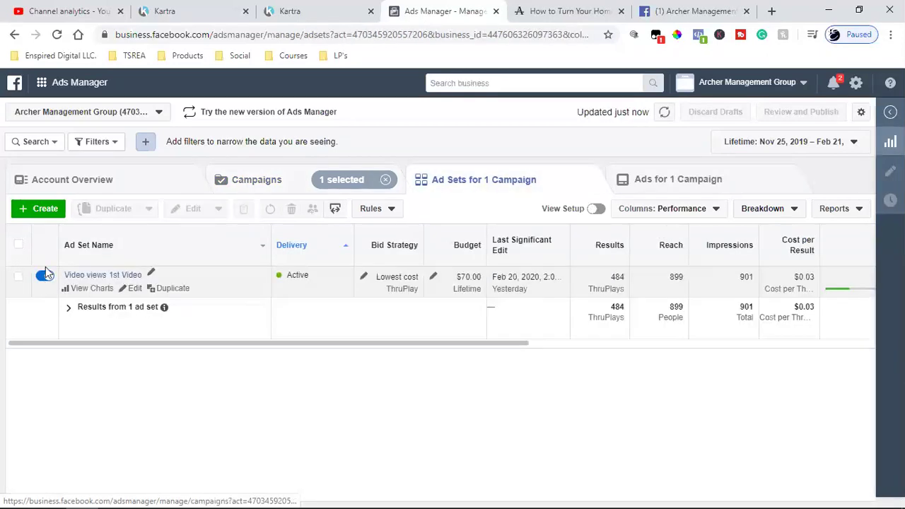
pyautogui.click(633, 176)
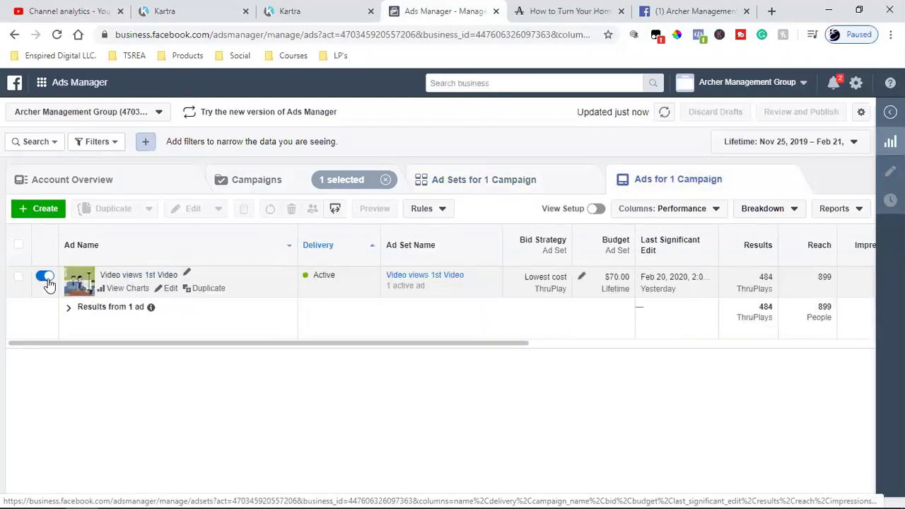
pyautogui.click(237, 182)
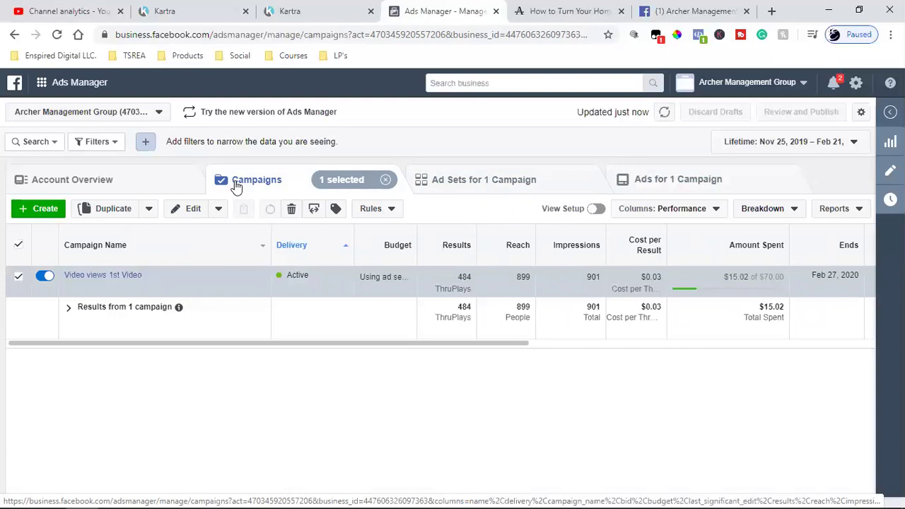
pyautogui.moveTo(221, 292)
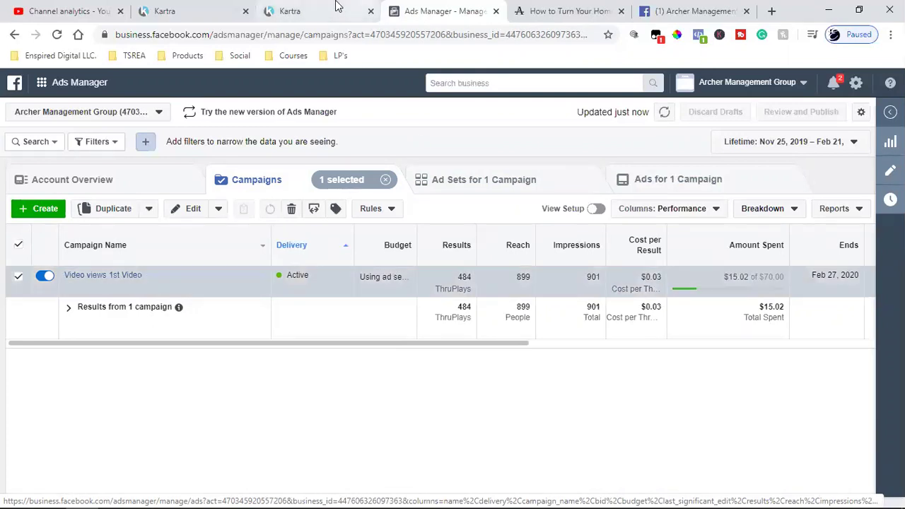
pyautogui.click(648, 11)
pyautogui.doubleClick(32, 407)
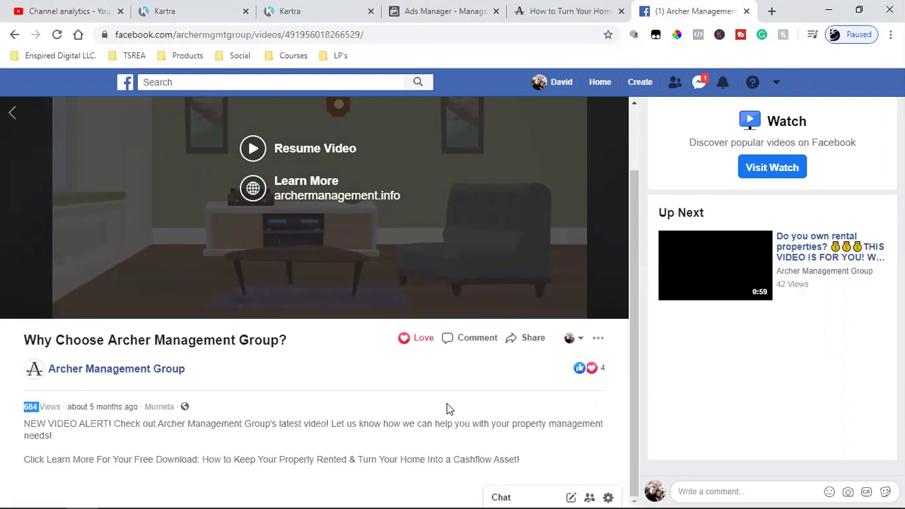
pyautogui.click(446, 10)
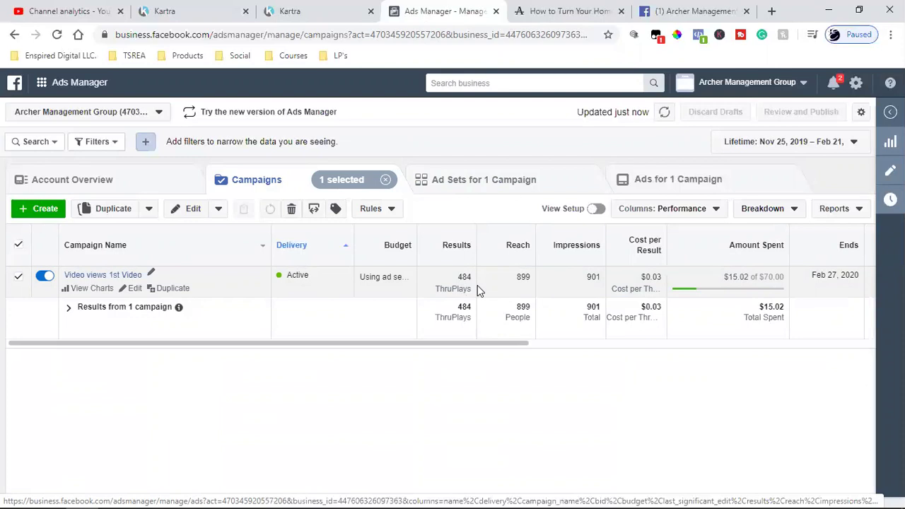
pyautogui.click(683, 10)
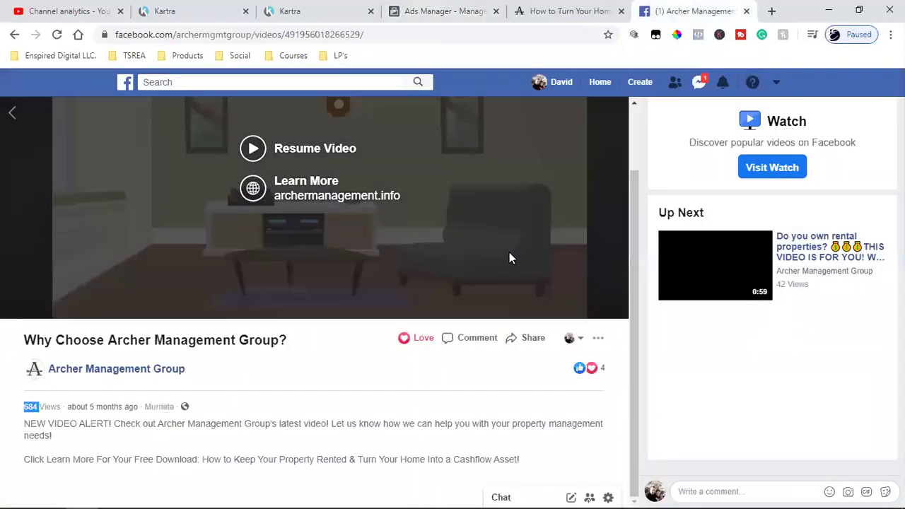
# Try resuming the video, dismiss the error, view the landing page, and return to Ads Manager
pyautogui.click(284, 153)
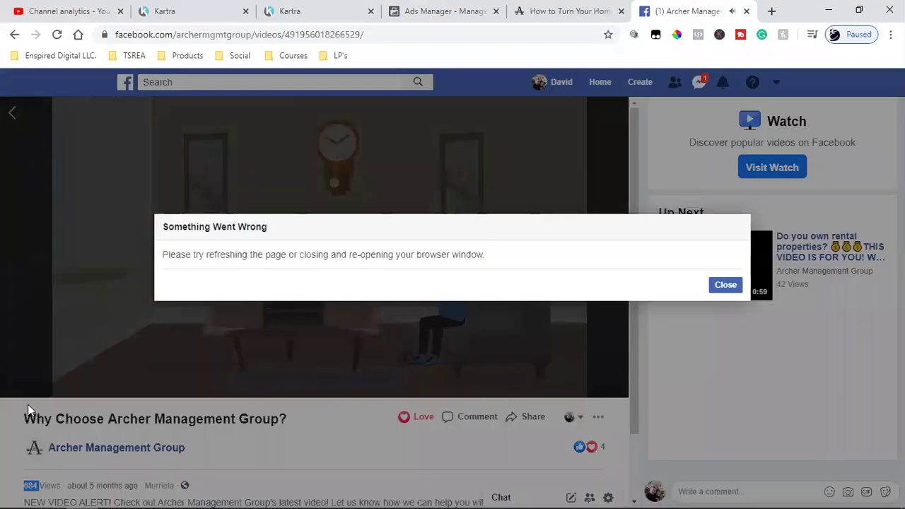
pyautogui.click(728, 286)
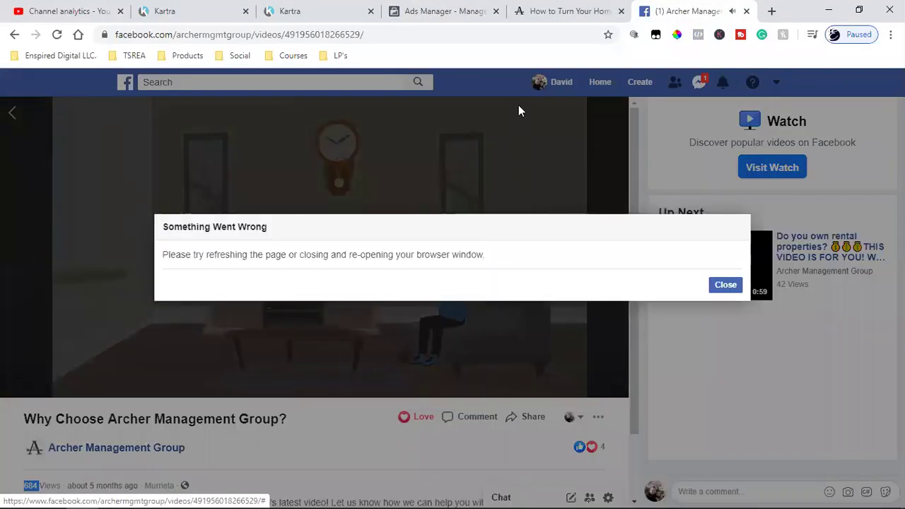
pyautogui.click(583, 10)
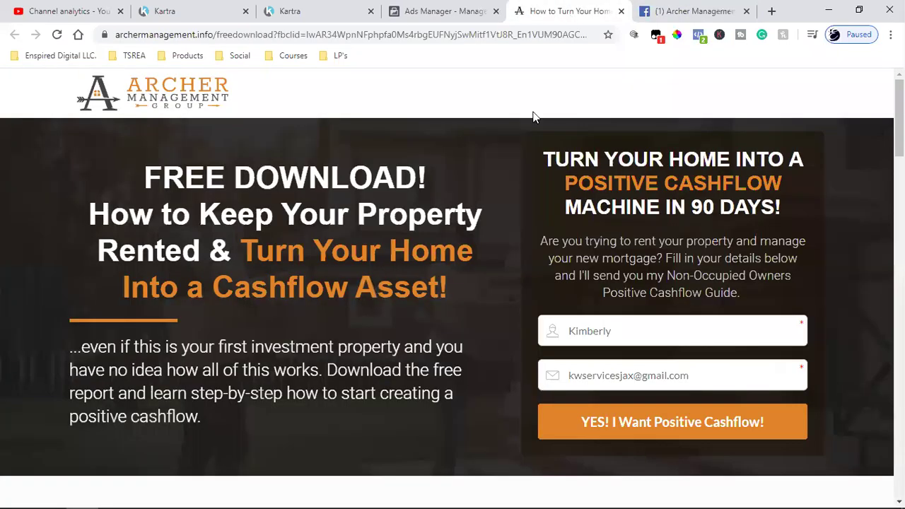
pyautogui.click(385, 8)
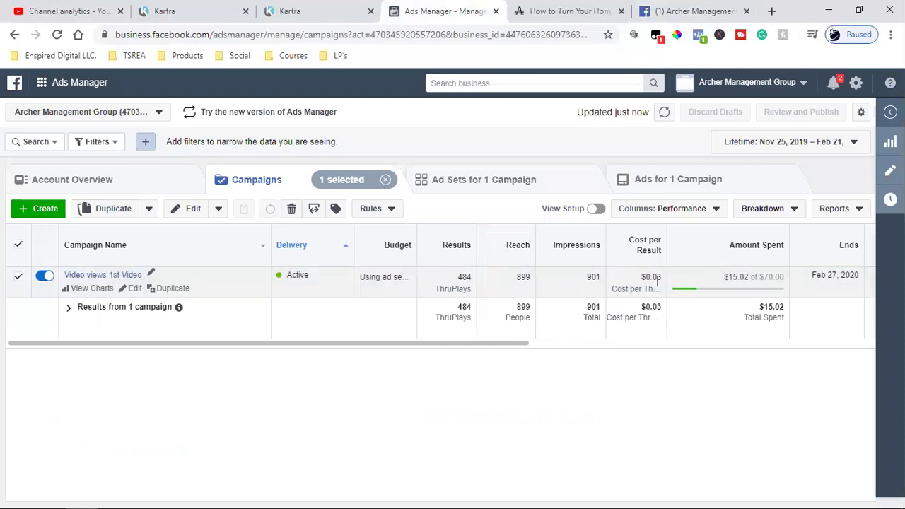
# Note the $0.03 cost per result, close the Facebook video page, and go to Kartra's Pages list
pyautogui.doubleClick(652, 277)
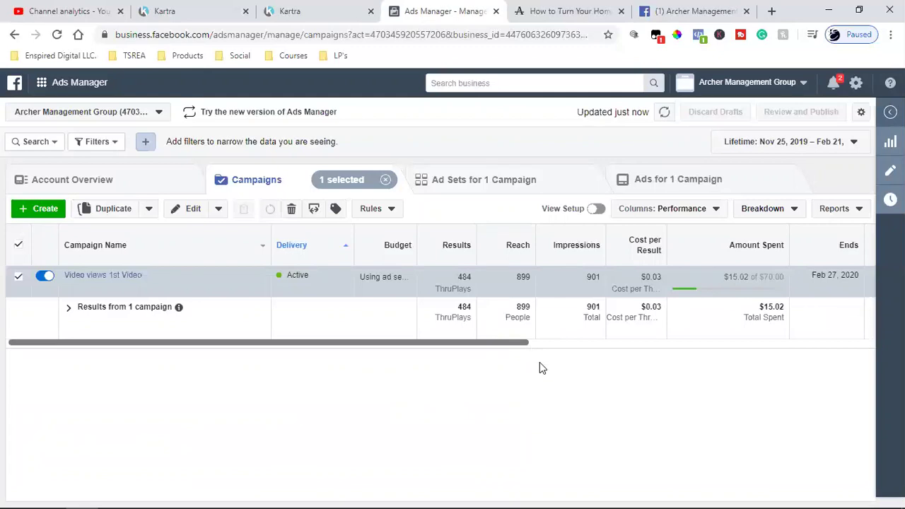
pyautogui.click(693, 10)
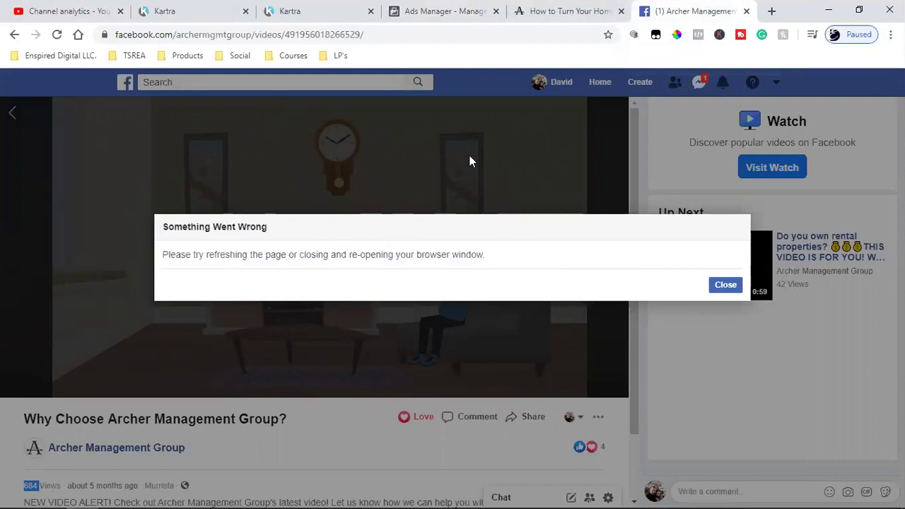
pyautogui.click(746, 11)
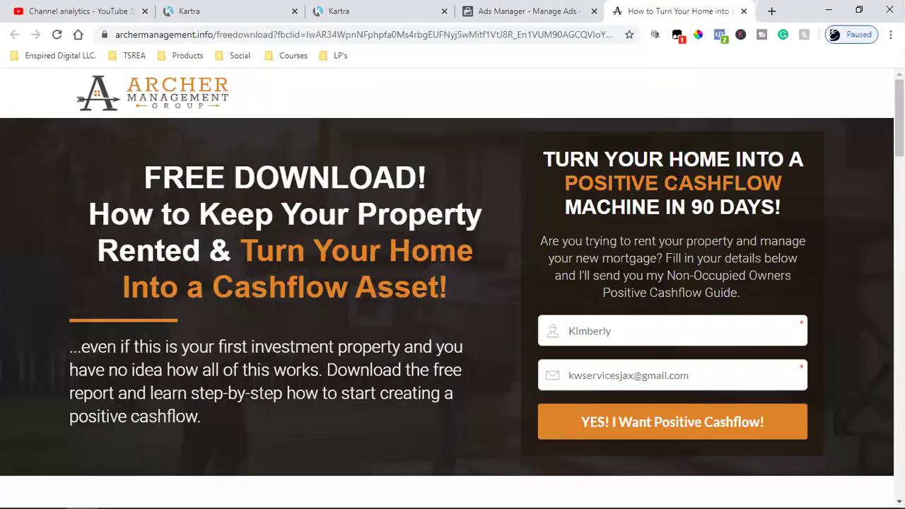
pyautogui.click(402, 8)
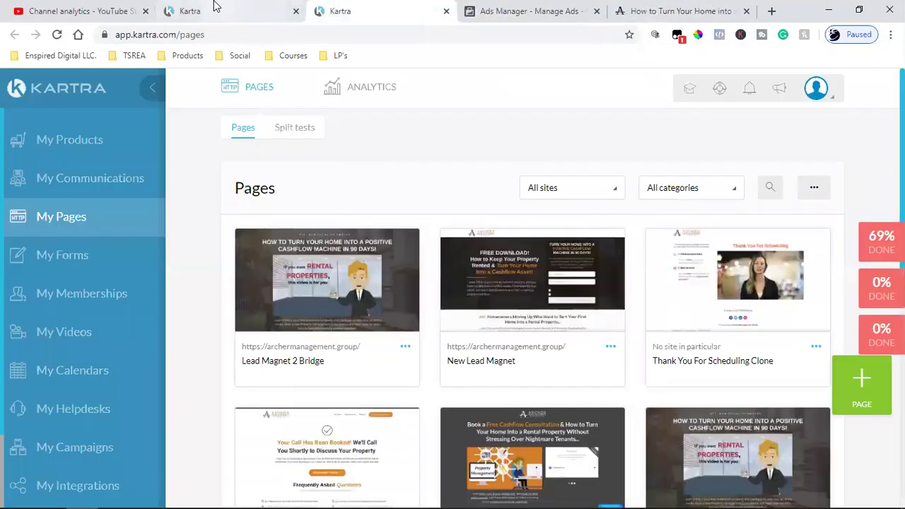
# Switch to Kartra's My Videos library showing the Squeeze Page Campaign videos
pyautogui.click(217, 7)
pyautogui.moveTo(267, 287)
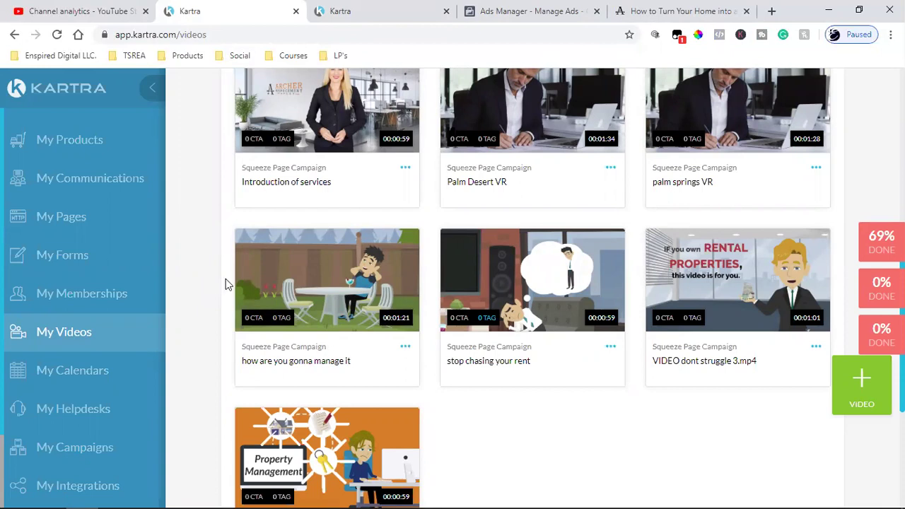
# Look over the Kartra video library, then return to the Ads Manager campaign overview
pyautogui.moveTo(361, 276)
pyautogui.moveTo(333, 294)
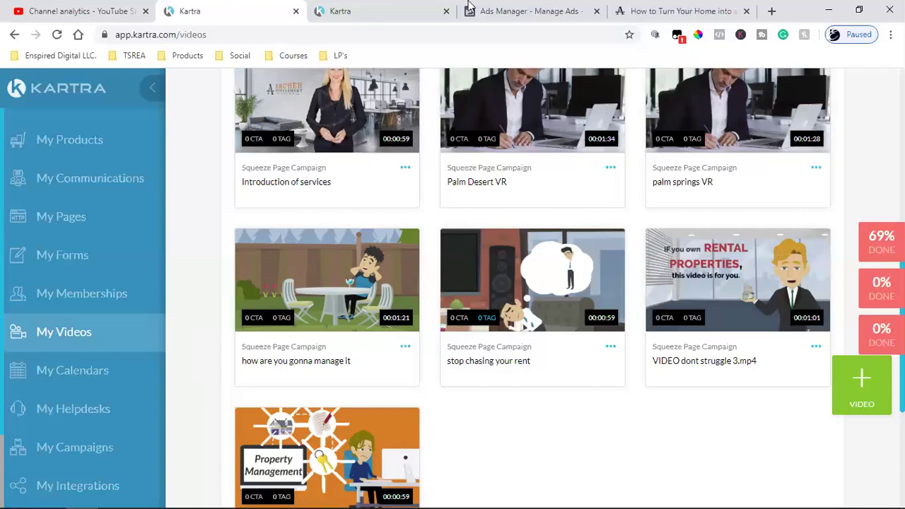
pyautogui.click(498, 11)
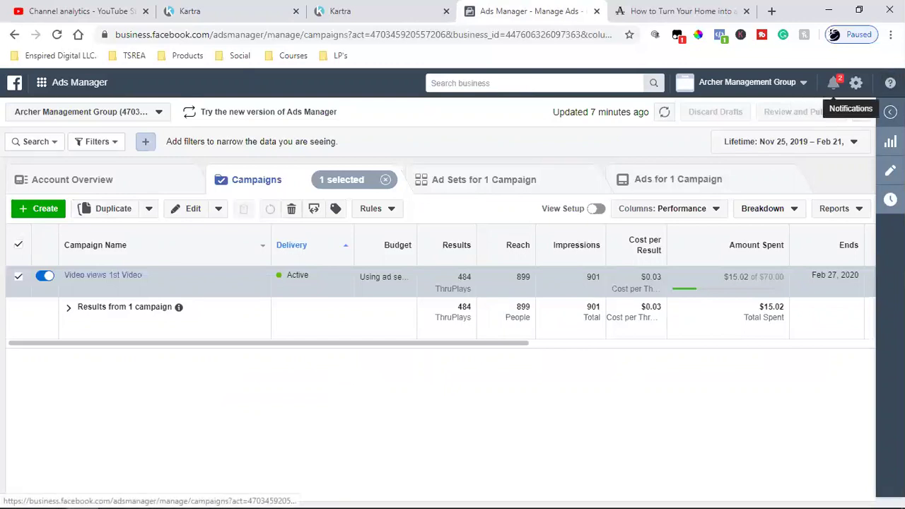
# Flip between the landing page, Kartra and Ads Manager tabs, ending on the Kartra pages list
pyautogui.click(642, 9)
pyautogui.click(319, 10)
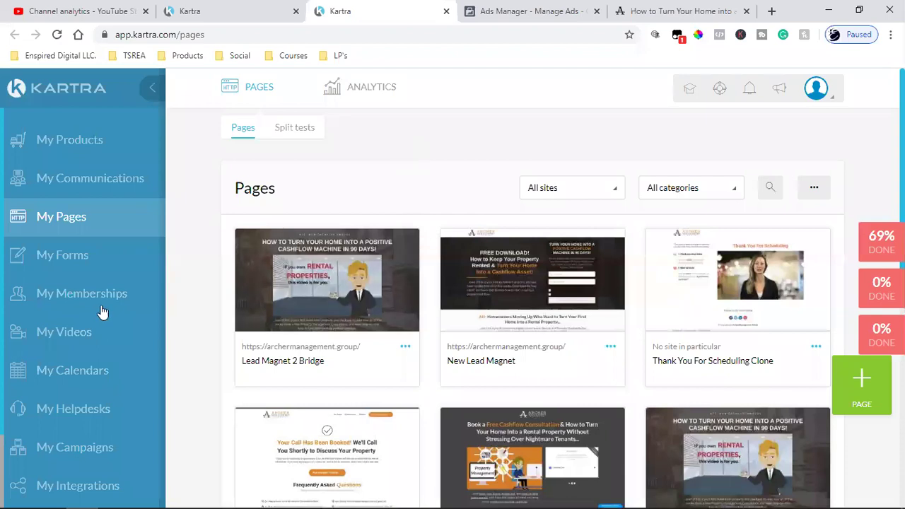
pyautogui.click(287, 8)
pyautogui.click(363, 8)
pyautogui.click(503, 10)
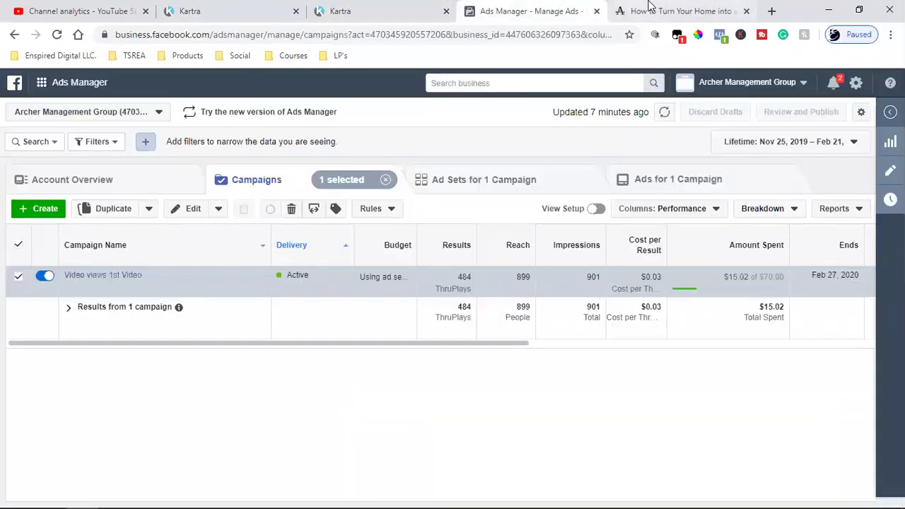
pyautogui.click(649, 6)
pyautogui.hotkey('ctrl', 'shift', 'Tab')
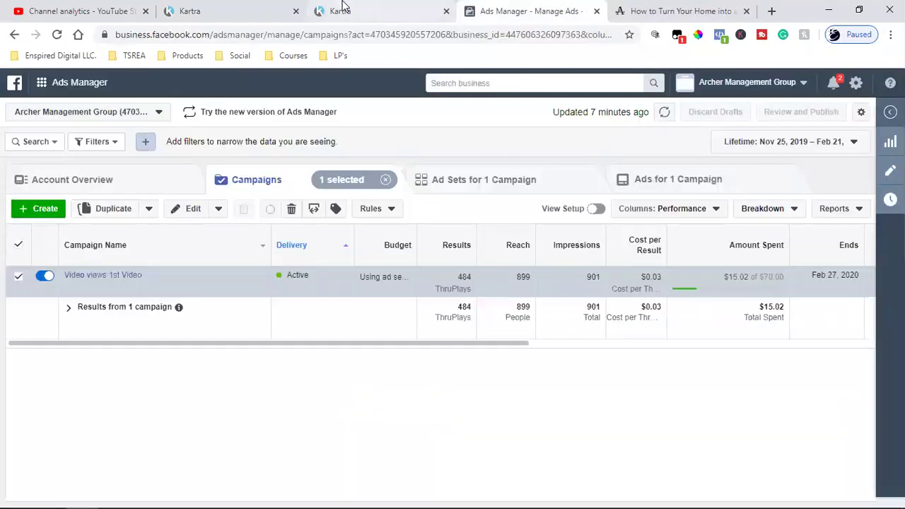
pyautogui.click(344, 8)
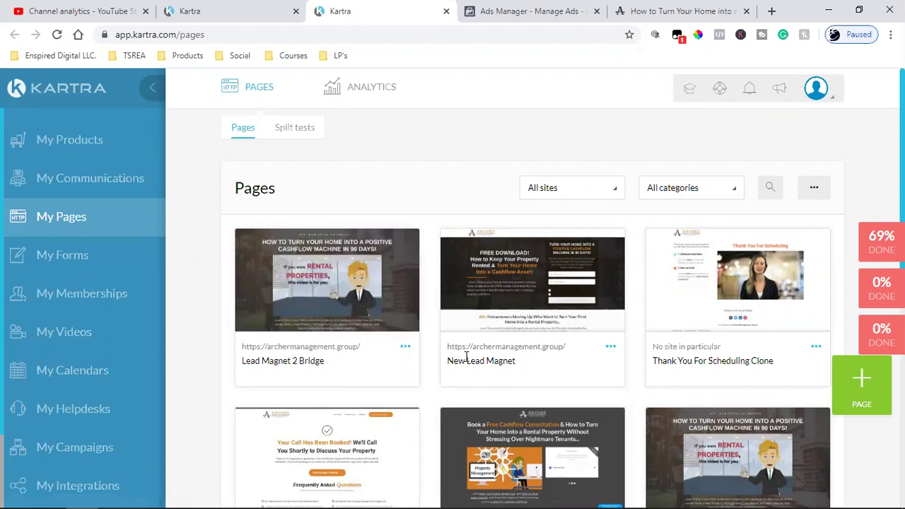
# Browse the My Pages grid and select the Lead Magnet 2 Bridge page title
pyautogui.scroll(-3, 459, 304)
pyautogui.scroll(-3, 460, 305)
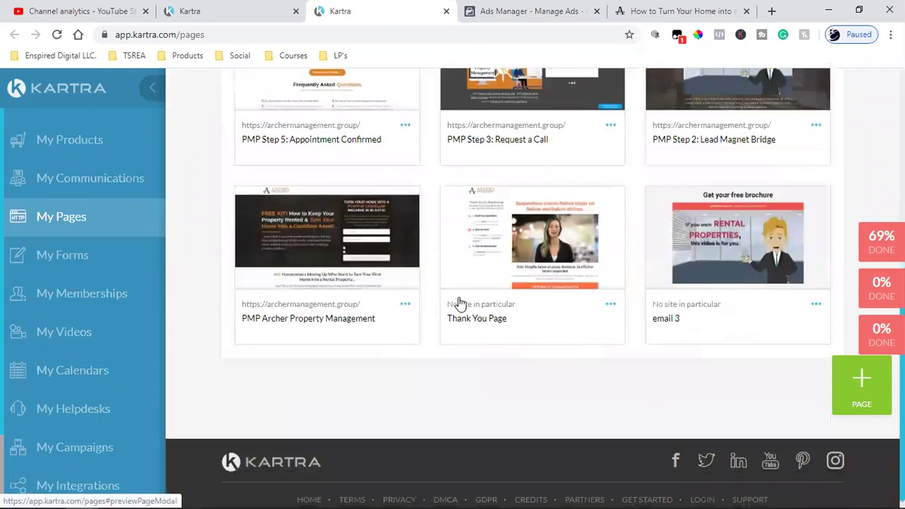
pyautogui.scroll(5, 460, 300)
pyautogui.scroll(-5, 459, 305)
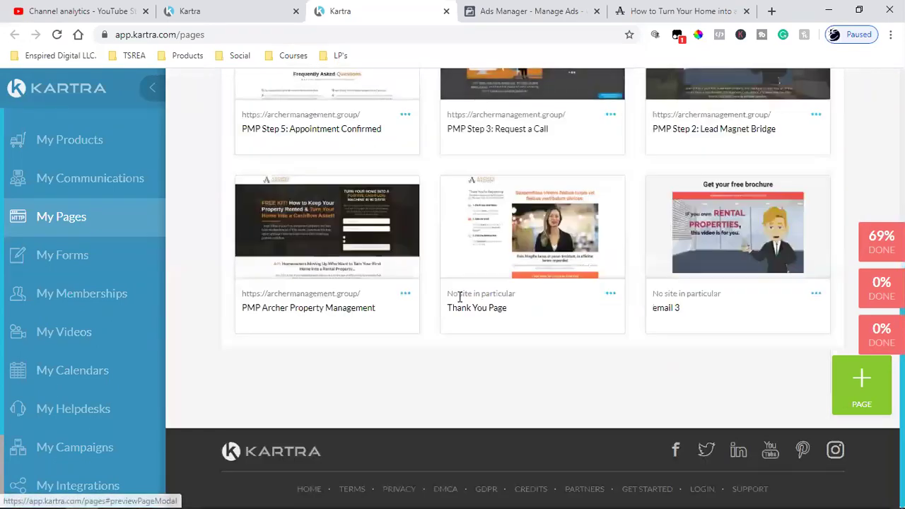
pyautogui.scroll(7, 459, 300)
pyautogui.scroll(-1, 449, 318)
pyautogui.scroll(-3, 495, 368)
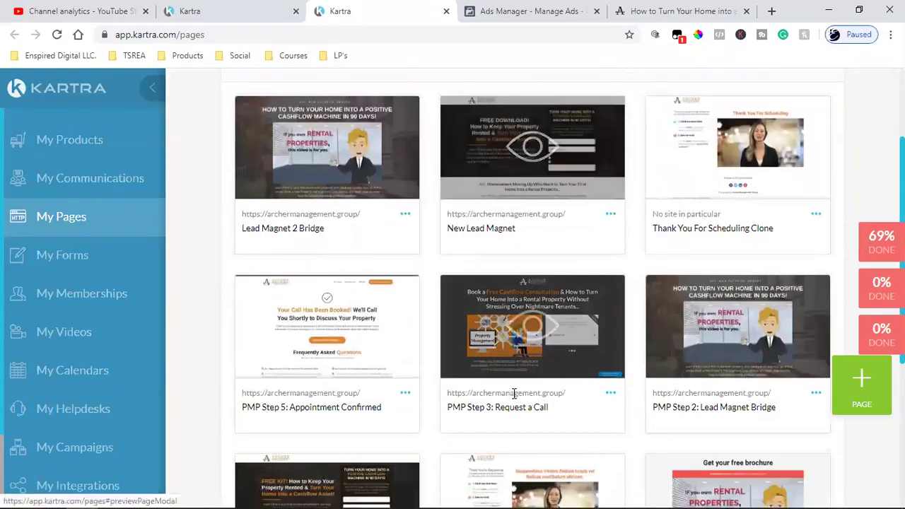
pyautogui.scroll(4, 517, 394)
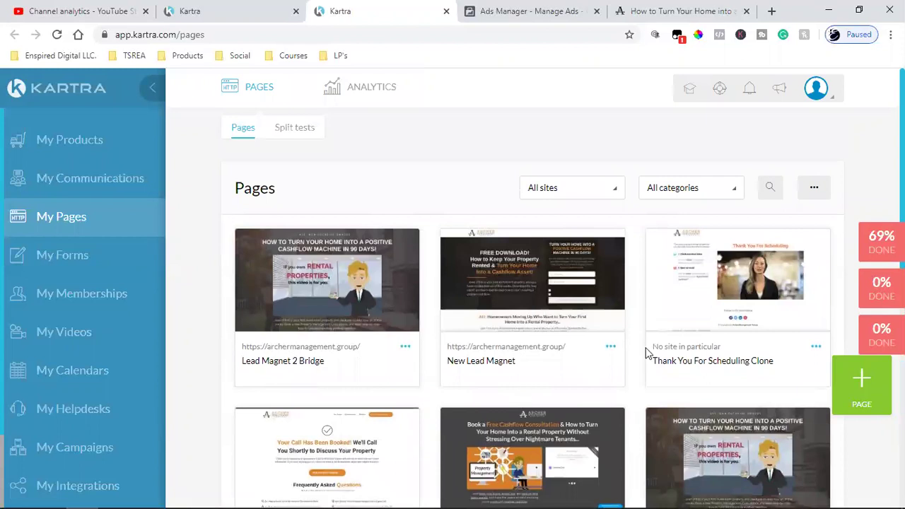
pyautogui.scroll(-3, 613, 361)
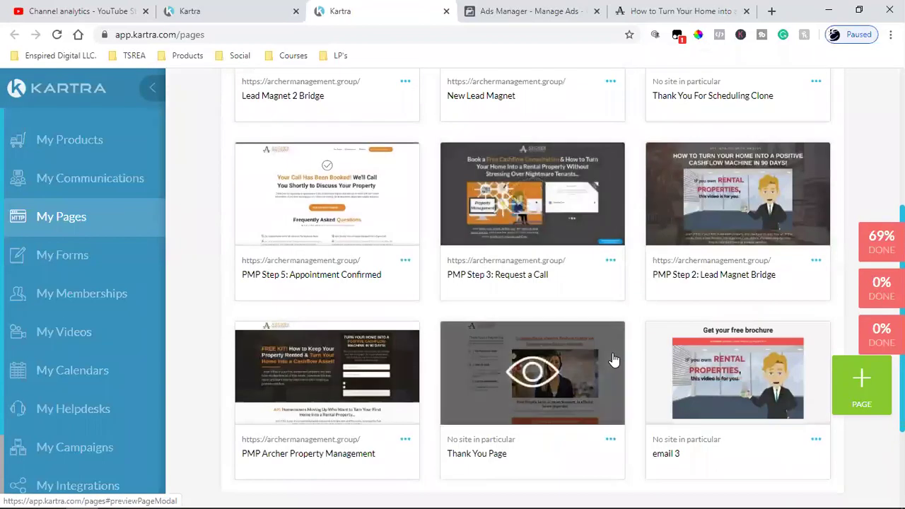
pyautogui.scroll(-2, 612, 358)
pyautogui.scroll(4, 524, 397)
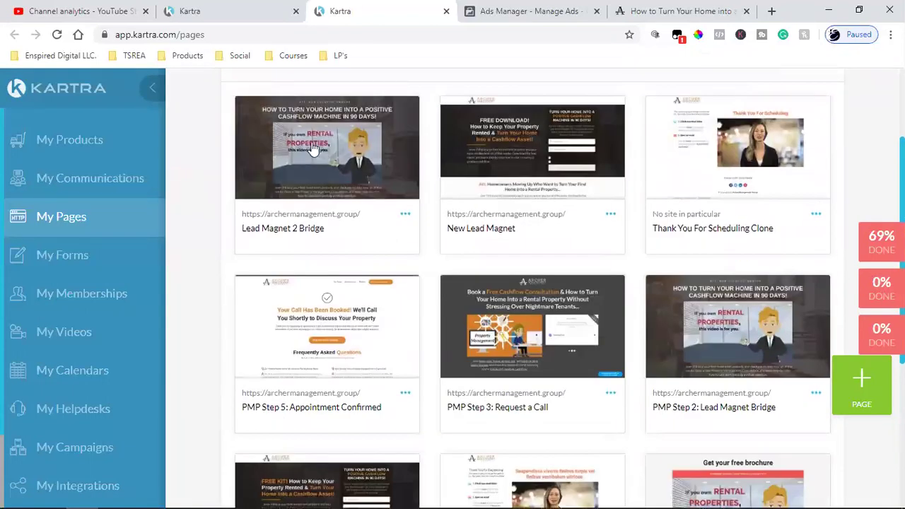
pyautogui.tripleClick(265, 225)
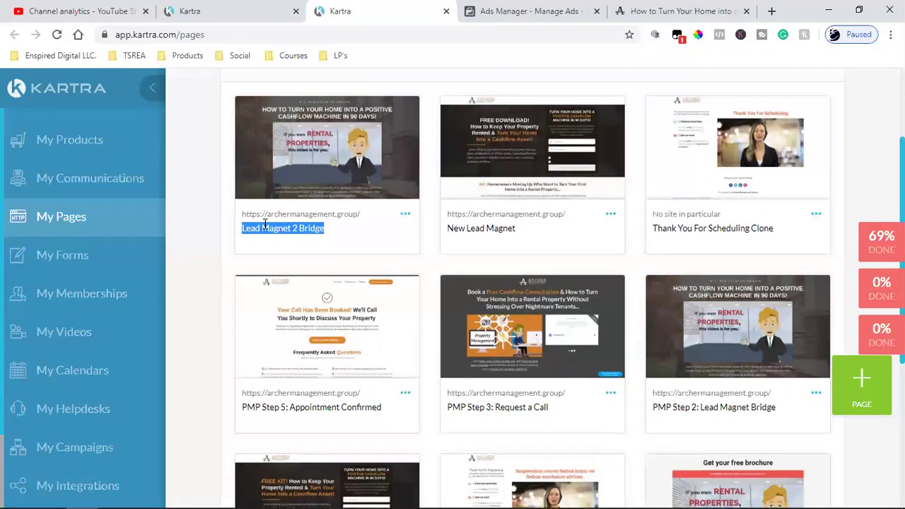
pyautogui.scroll(-4, 394, 319)
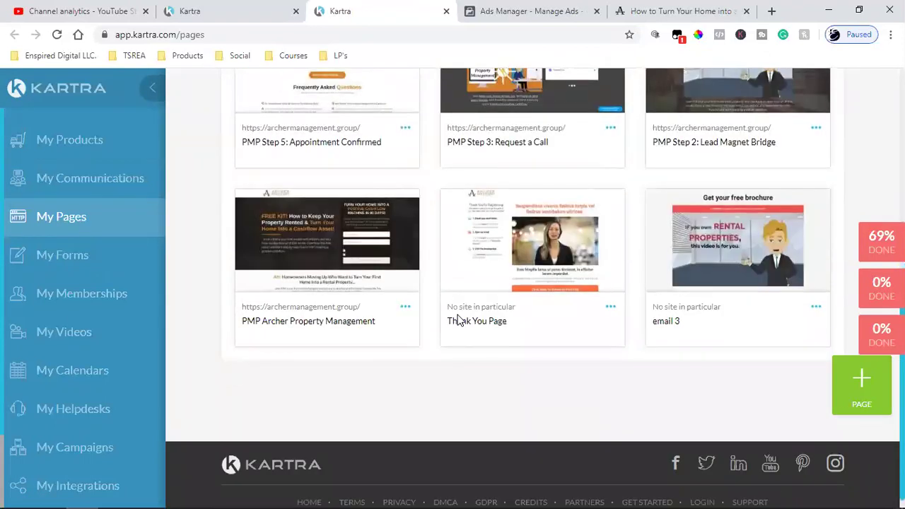
pyautogui.scroll(3, 466, 327)
pyautogui.scroll(1, 465, 329)
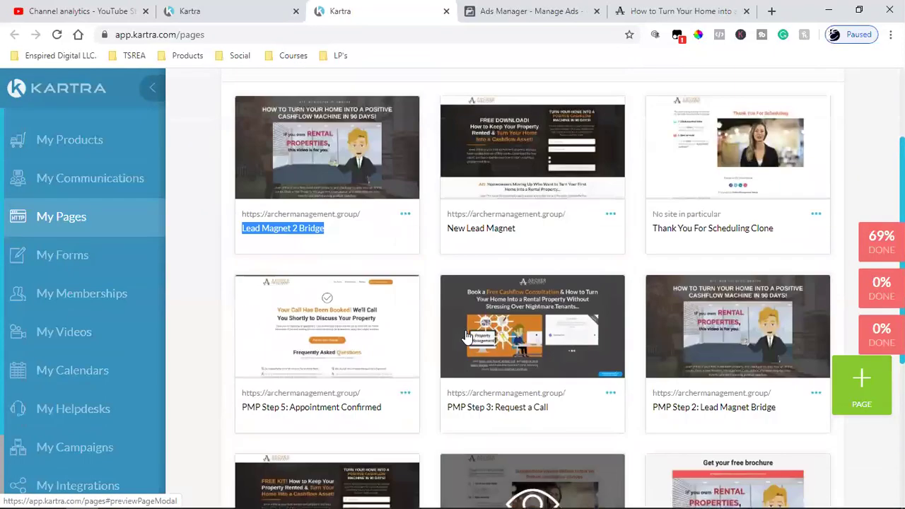
pyautogui.scroll(2, 466, 351)
pyautogui.scroll(-2, 466, 352)
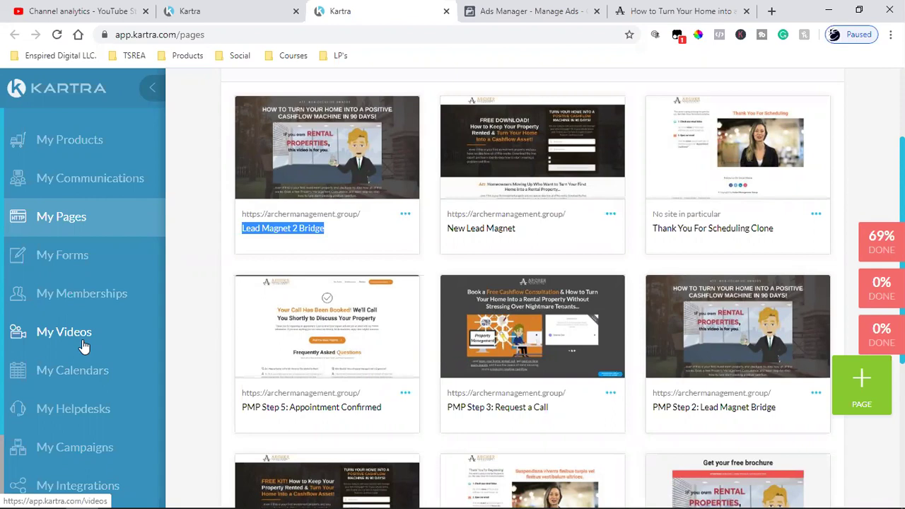
# Copy the Lead Magnet 2 Bridge page's published link via Get code or link
pyautogui.click(405, 214)
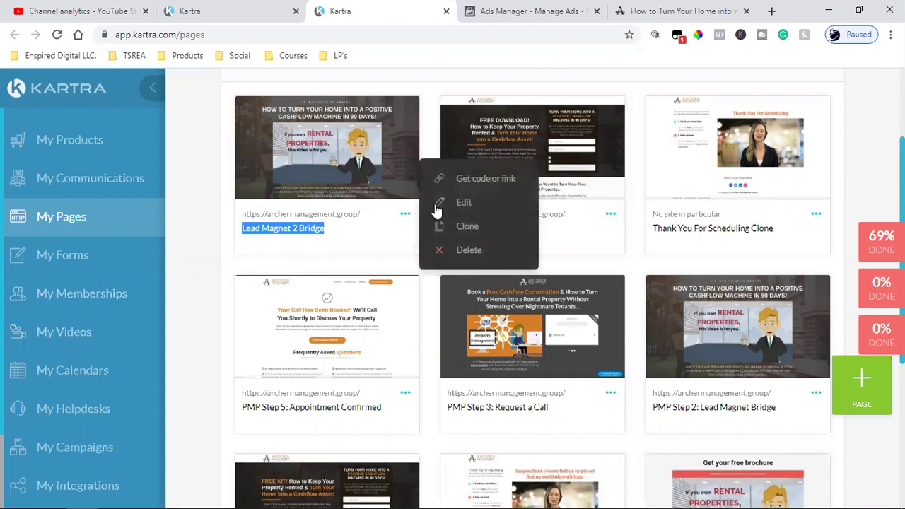
pyautogui.click(457, 178)
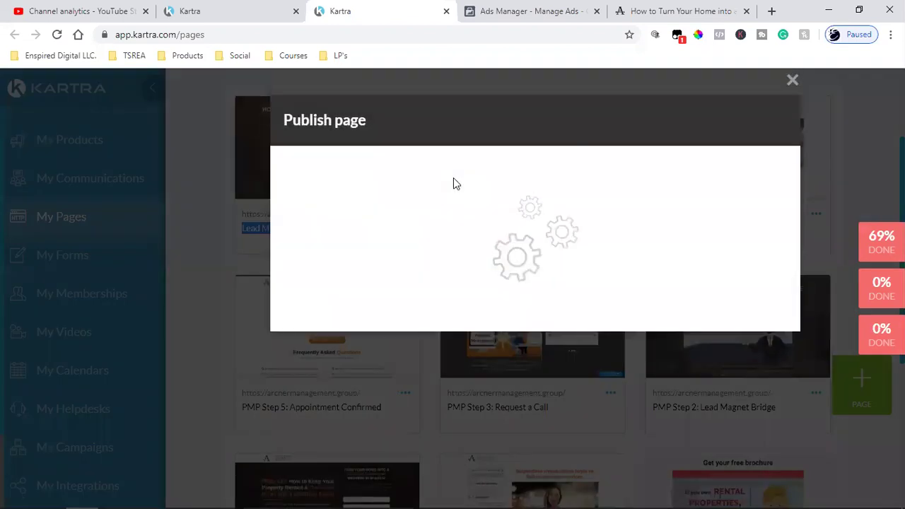
pyautogui.click(426, 238)
pyautogui.click(414, 422)
pyautogui.hotkey('ctrl', 'c')
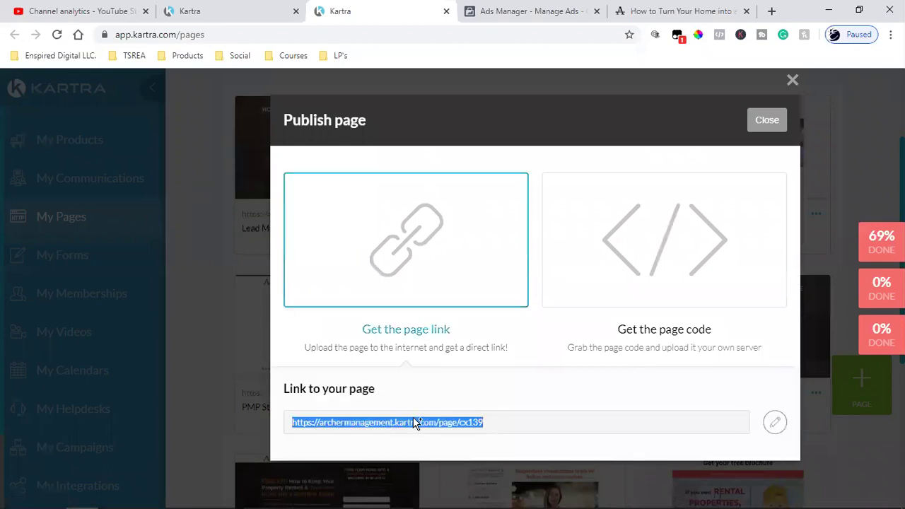
pyautogui.rightClick(415, 422)
pyautogui.click(456, 332)
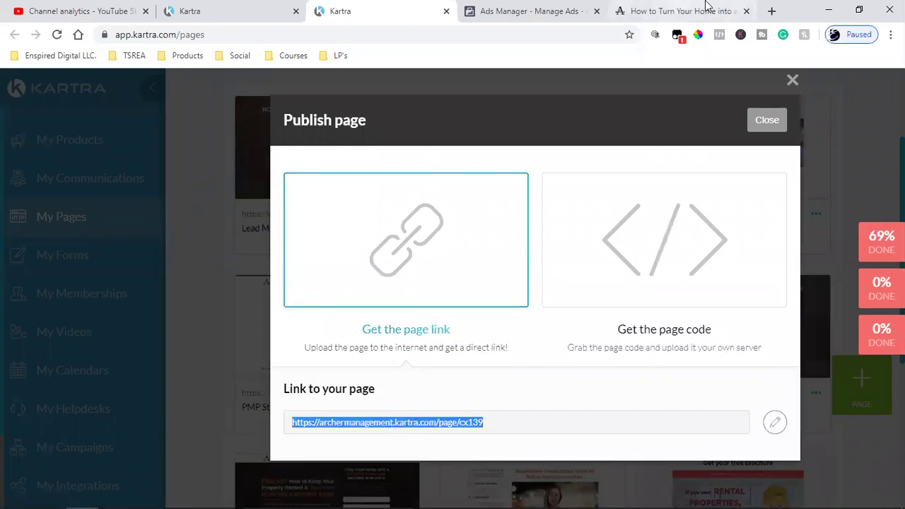
# Load the copied bridge page link in a new browser tab
pyautogui.click(771, 11)
pyautogui.hotkey('ctrl', 'v')
pyautogui.press('Return')
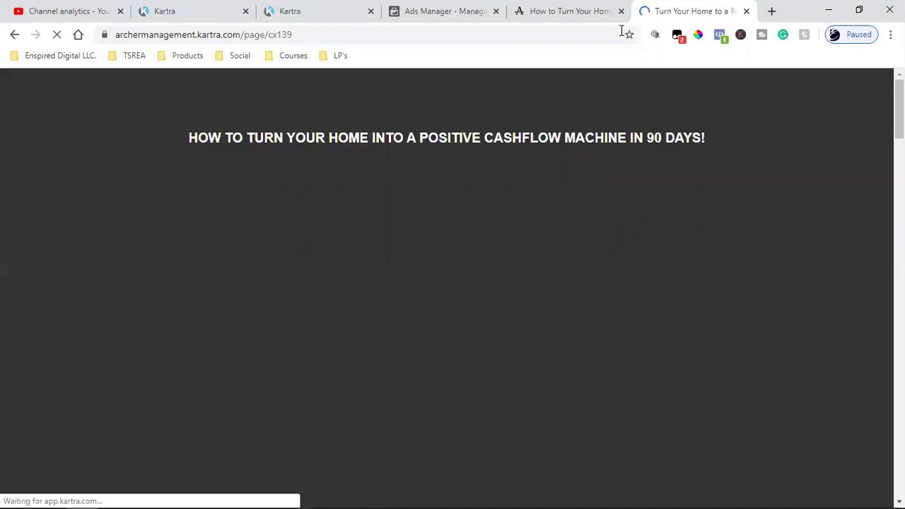
# Scroll the bridge page and follow its I WANT POSITIVE CASHFLOW! button to Book a Free Call
pyautogui.scroll(-6, 738, 370)
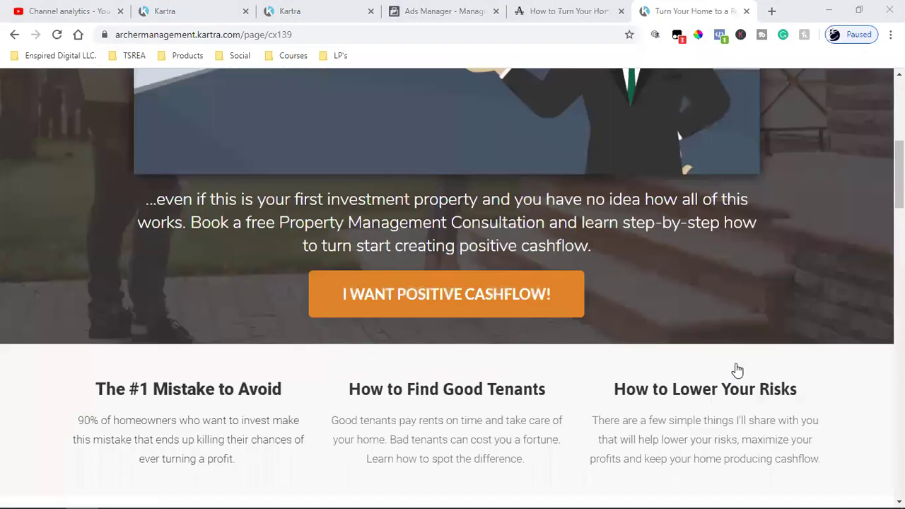
pyautogui.scroll(-5, 738, 370)
pyautogui.scroll(-4, 738, 370)
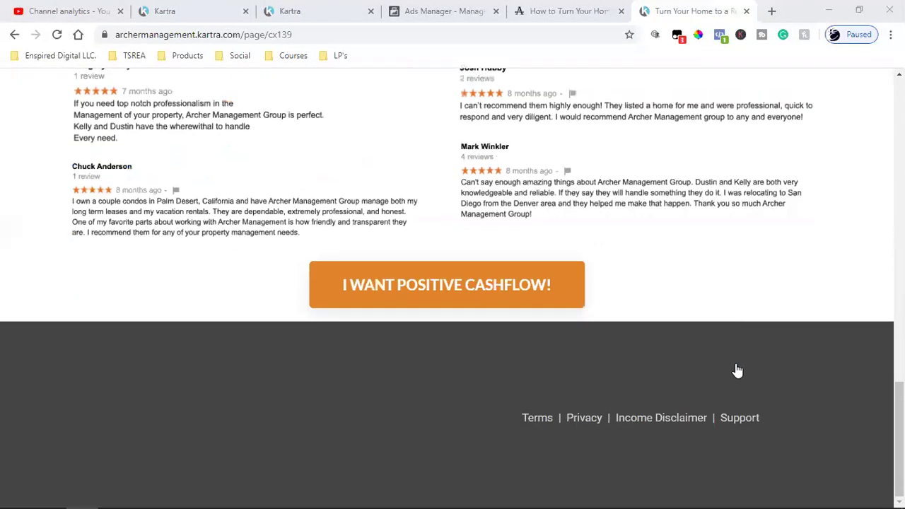
pyautogui.scroll(15, 738, 370)
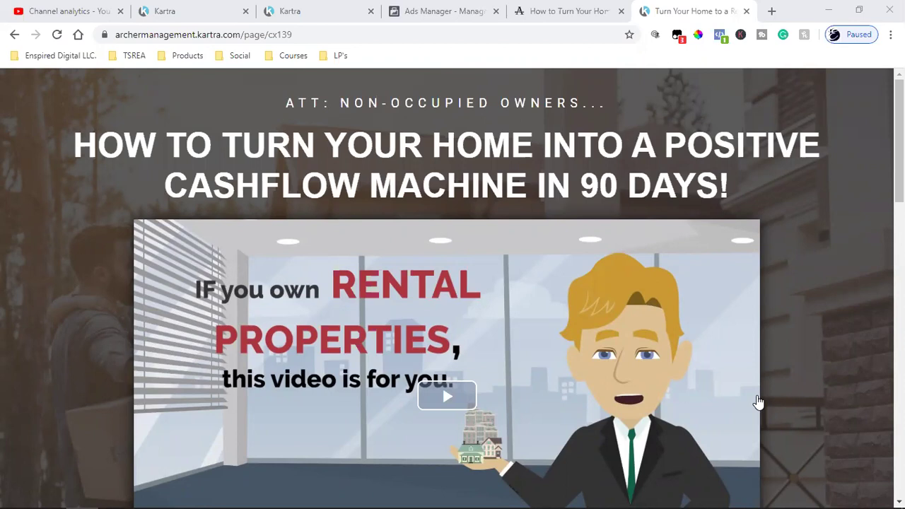
pyautogui.scroll(-5, 757, 402)
pyautogui.click(484, 306)
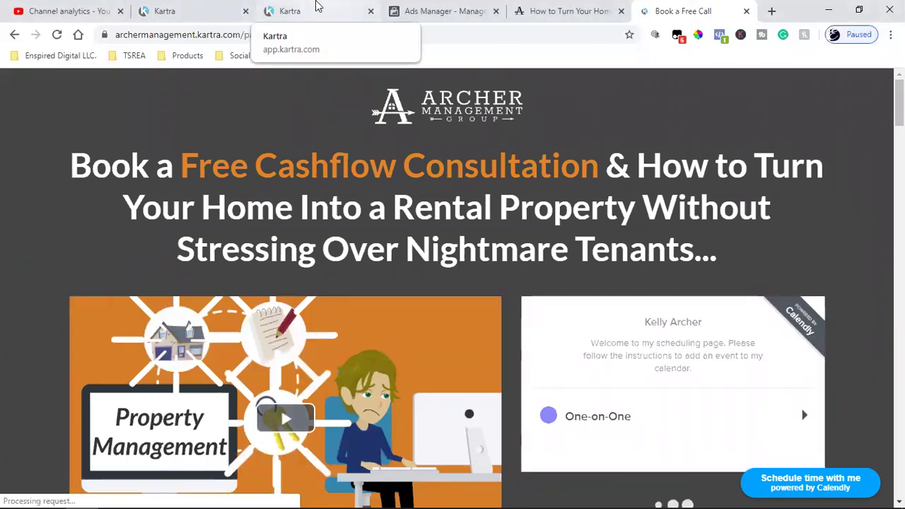
# Move the Ads Manager tab into its own window and minimize it
pyautogui.click(317, 6)
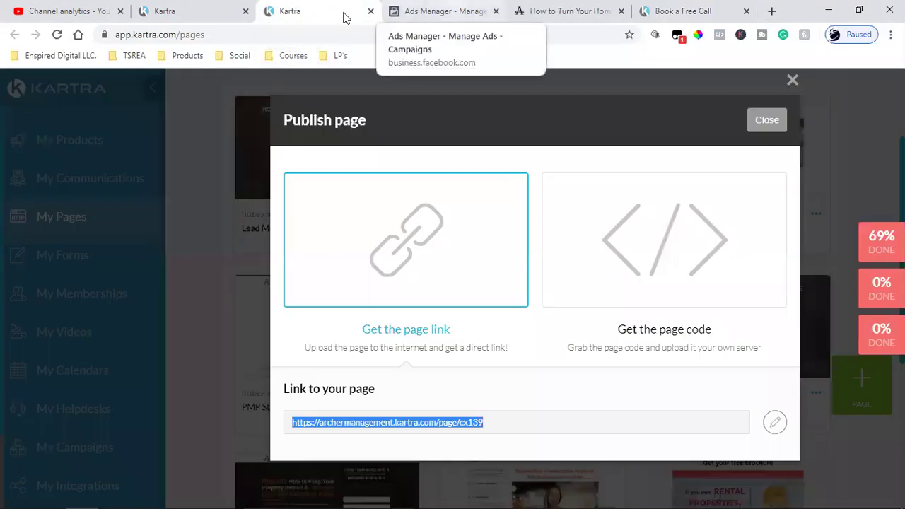
pyautogui.moveTo(438, 11); pyautogui.dragTo(453, 31)
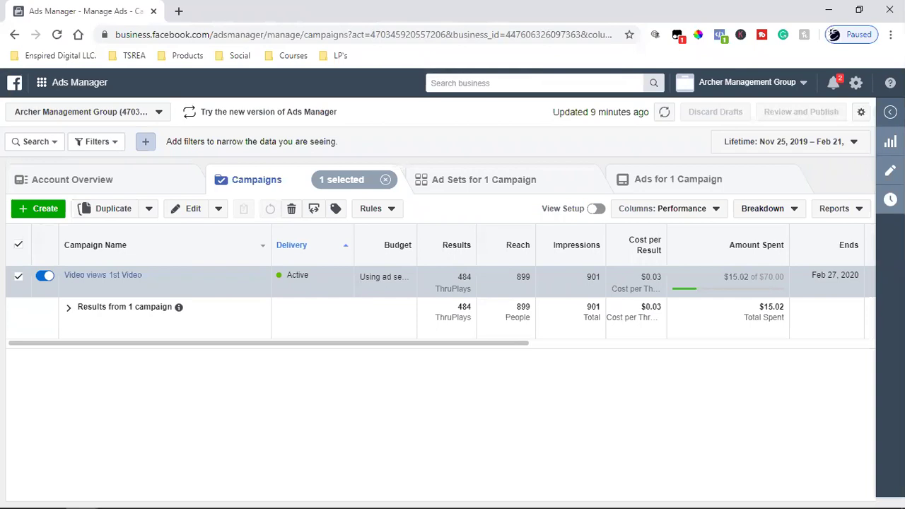
pyautogui.click(828, 10)
# Look over the Kartra videos, Book a Free Call and free download tabs, ending on the opt-in page
pyautogui.click(277, 6)
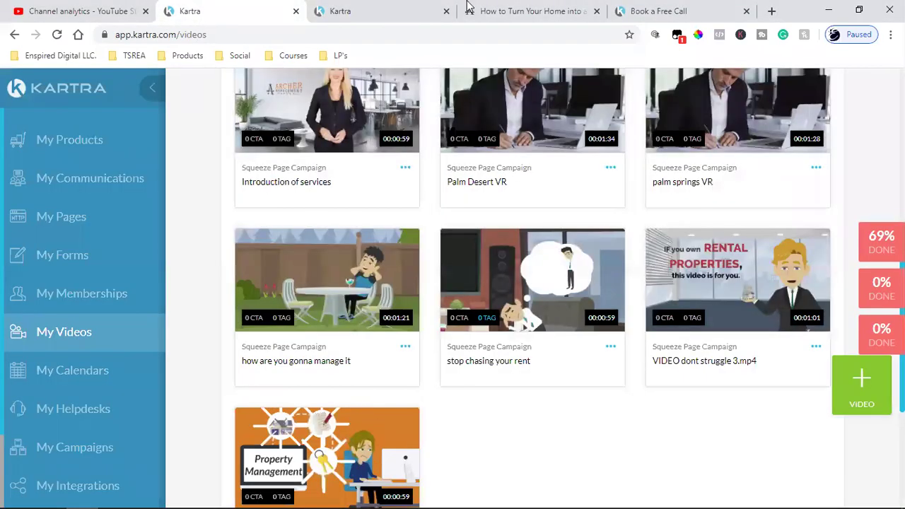
pyautogui.click(472, 10)
pyautogui.click(654, 11)
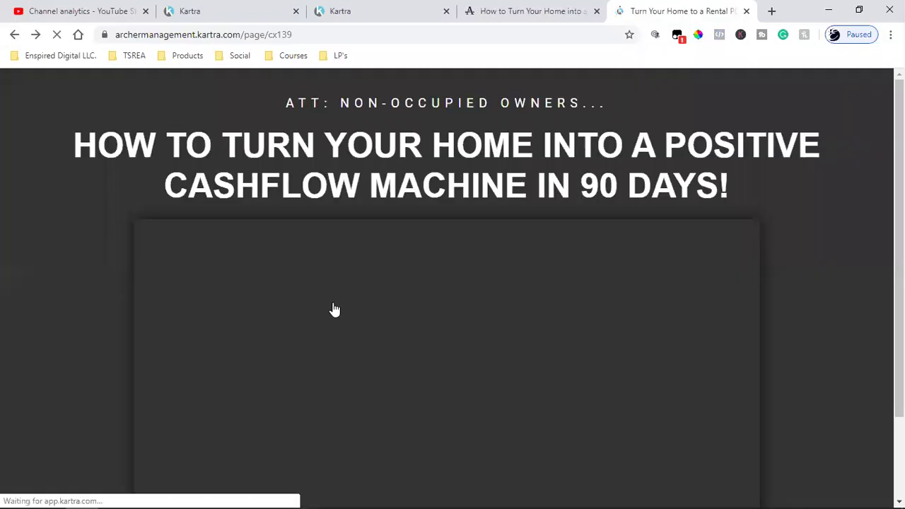
pyautogui.scroll(-5, 333, 309)
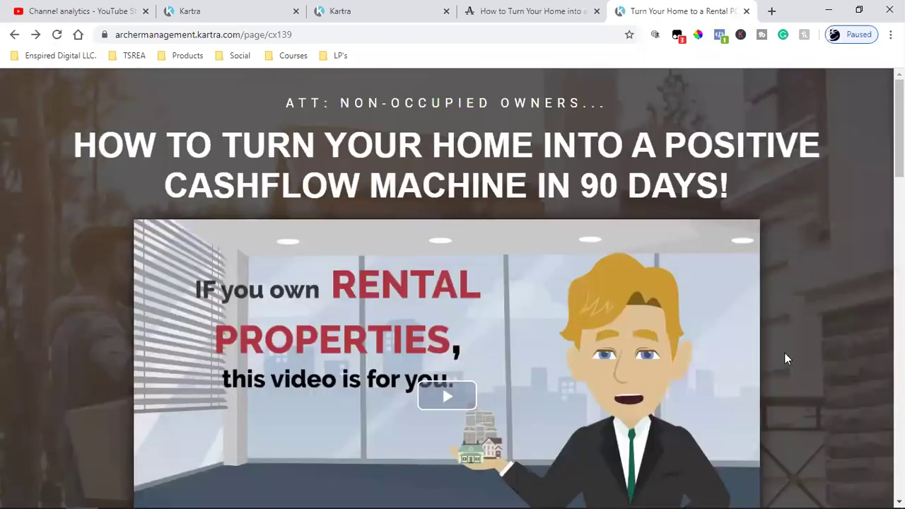
pyautogui.click(539, 9)
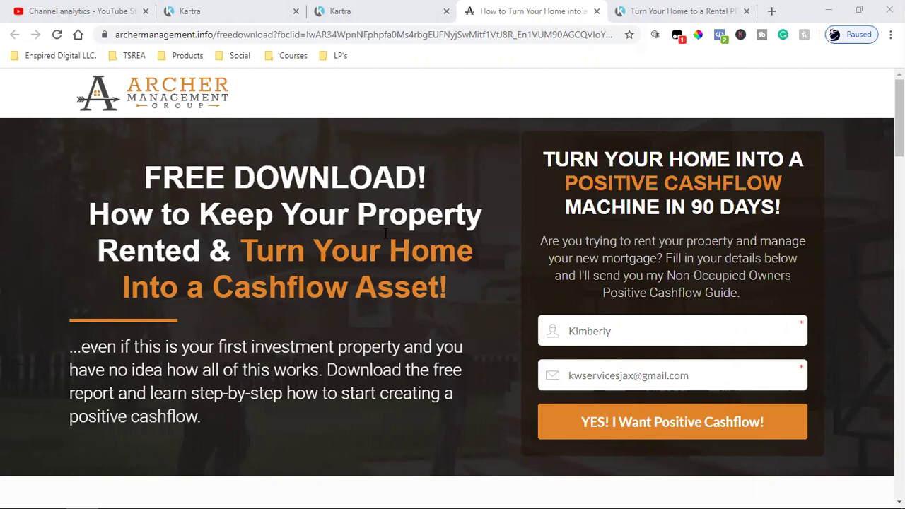
# Retest the bridge page button to the booking page, then close the Book a Free Call tab
pyautogui.click(653, 7)
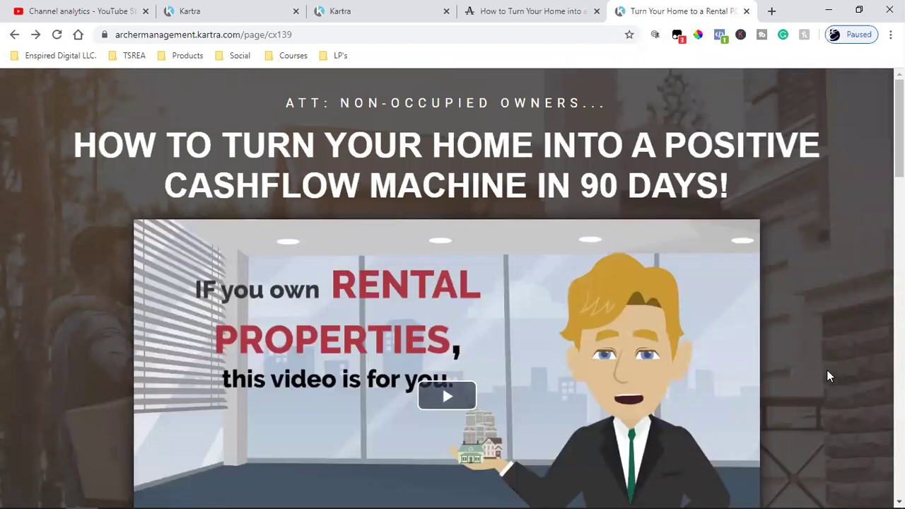
pyautogui.scroll(-5, 826, 369)
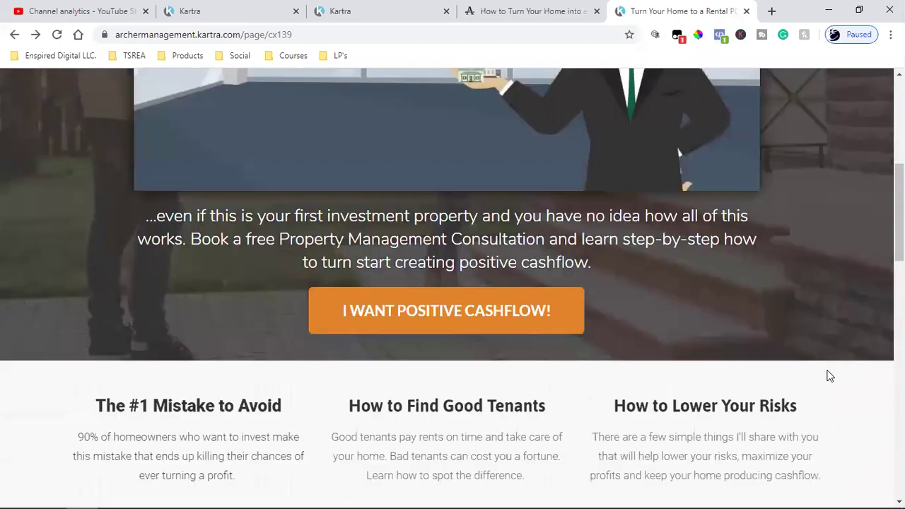
pyautogui.click(449, 299)
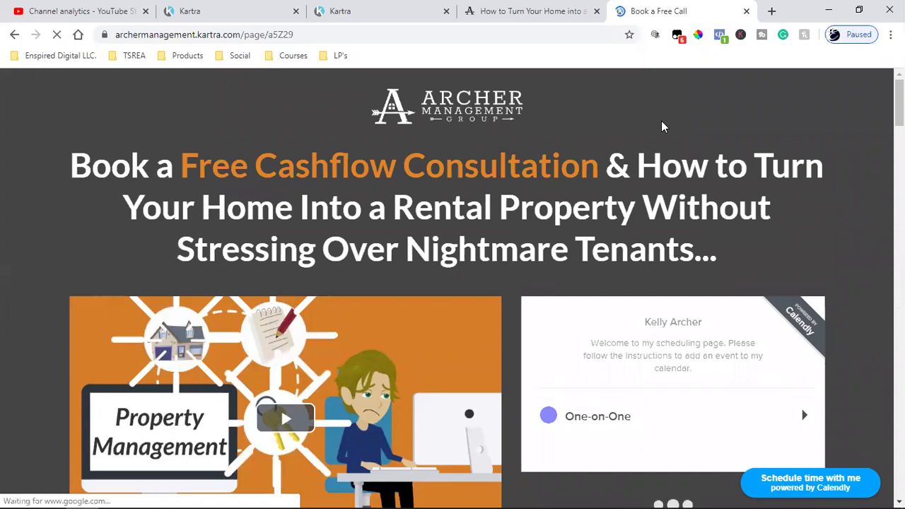
pyautogui.click(746, 11)
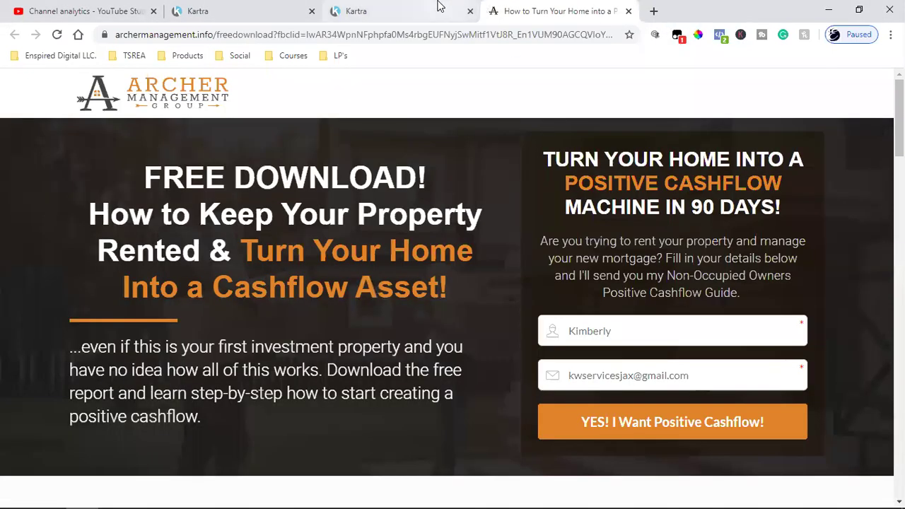
# Close the Publish page dialog in Kartra and return to the free download opt-in page
pyautogui.click(431, 9)
pyautogui.click(755, 124)
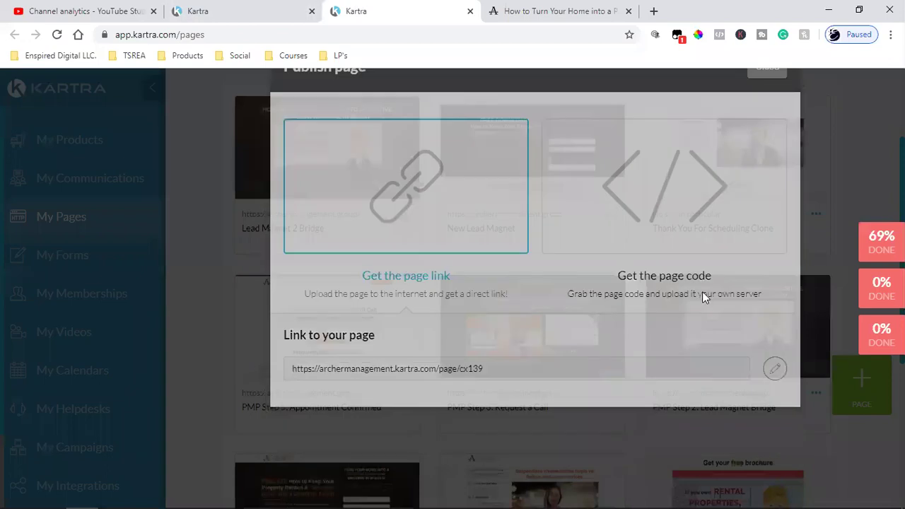
pyautogui.scroll(2, 659, 430)
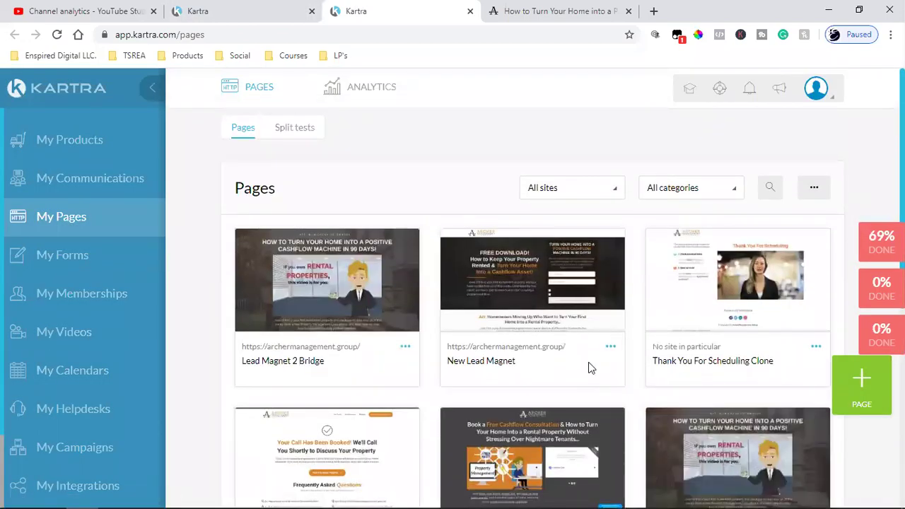
pyautogui.click(515, 9)
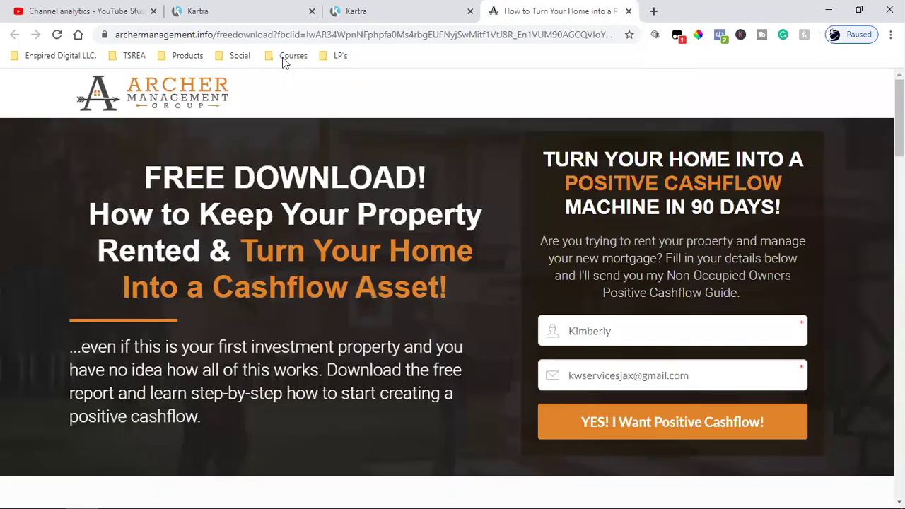
pyautogui.click(341, 8)
pyautogui.click(553, 8)
# Replace the first name in the opt-in form with a new first name
pyautogui.click(370, 9)
pyautogui.click(515, 7)
pyautogui.doubleClick(588, 345)
pyautogui.write('Dv')
pyautogui.press('BackSpace')
pyautogui.write('ave')
pyautogui.press('Tab')
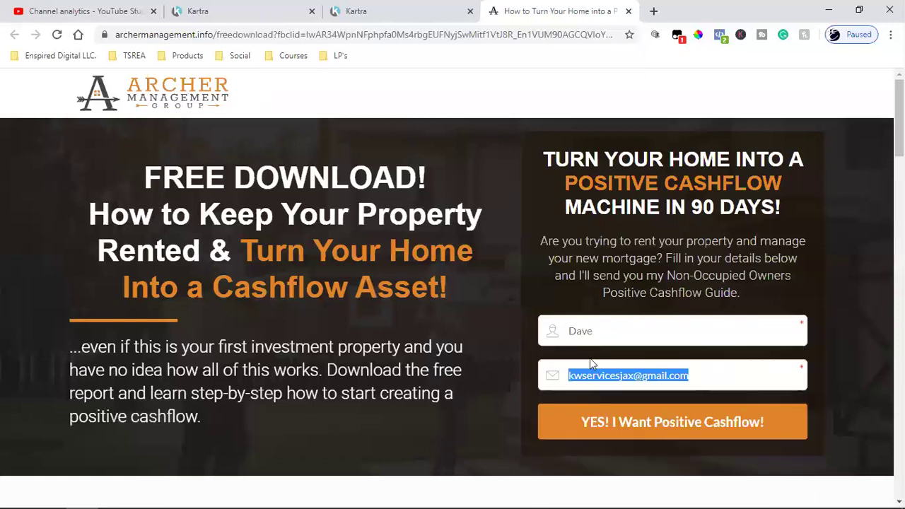
# Fill the email field with a saved address and submit the opt-in form
pyautogui.click(594, 374)
pyautogui.tripleClick(594, 374)
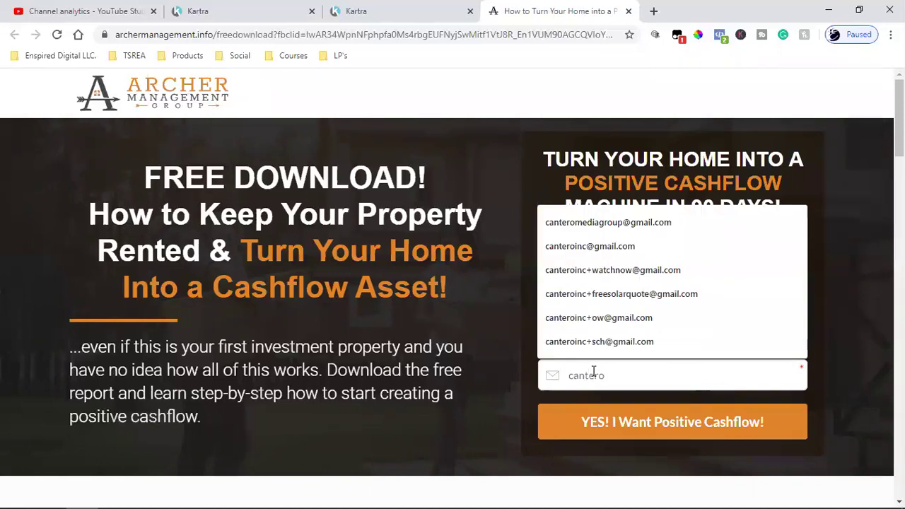
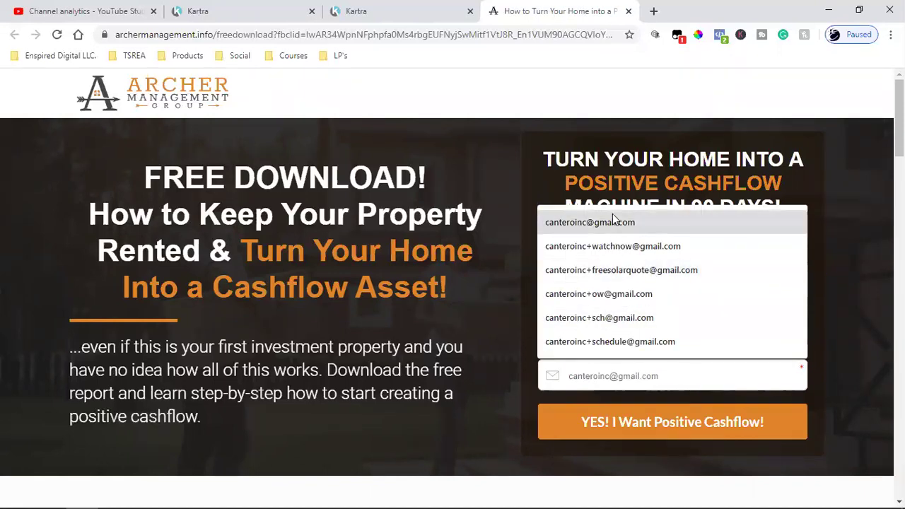
pyautogui.click(614, 222)
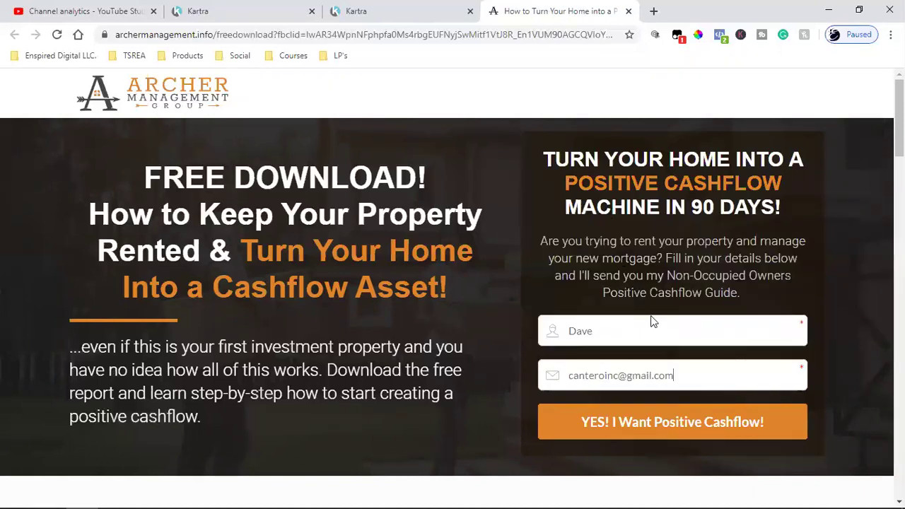
pyautogui.click(672, 431)
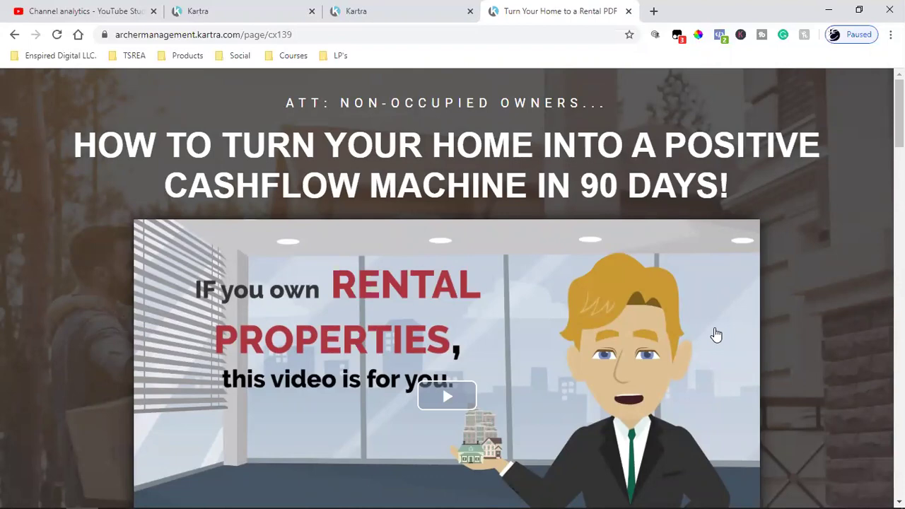
# Scroll through the Turn Your Home to a Rental PDF bridge page, briefly checking the Pages and videos tabs
pyautogui.scroll(-3, 716, 335)
pyautogui.scroll(-10, 714, 328)
pyautogui.scroll(15, 715, 328)
pyautogui.scroll(-8, 714, 327)
pyautogui.scroll(6, 714, 328)
pyautogui.scroll(-10, 714, 327)
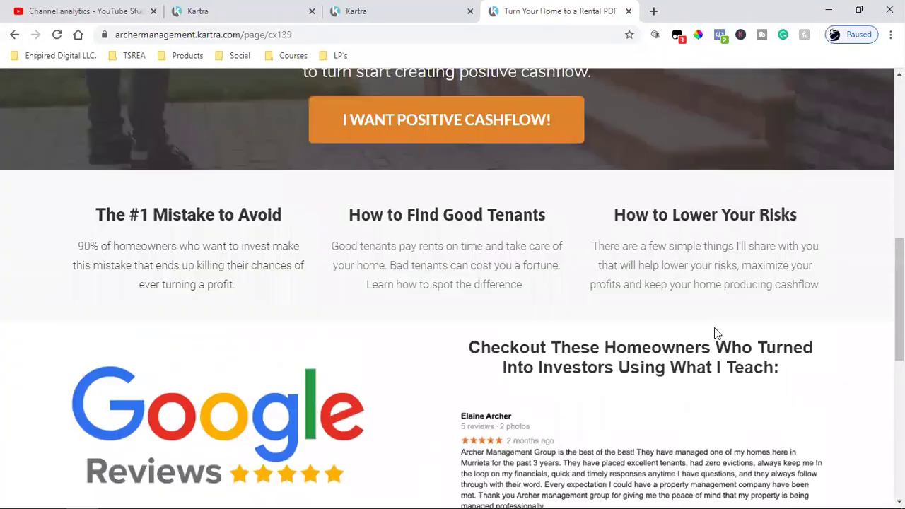
pyautogui.scroll(12, 714, 327)
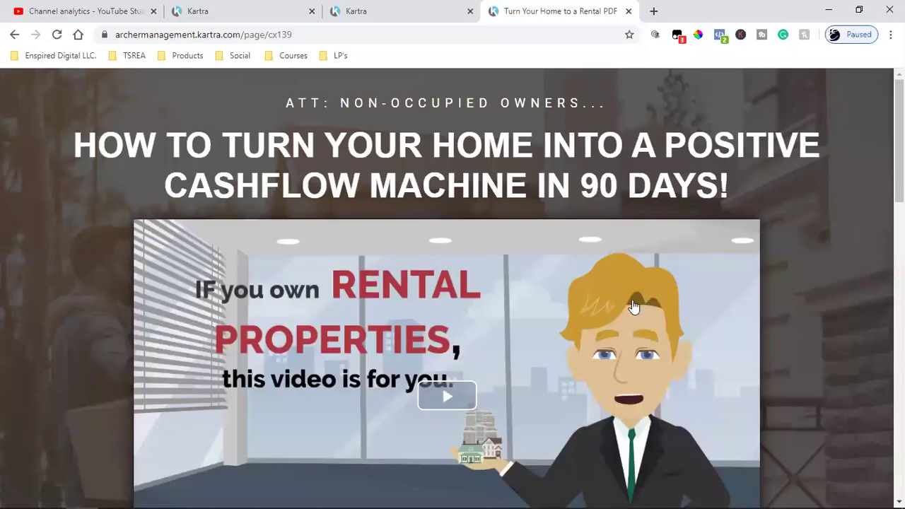
pyautogui.click(441, 8)
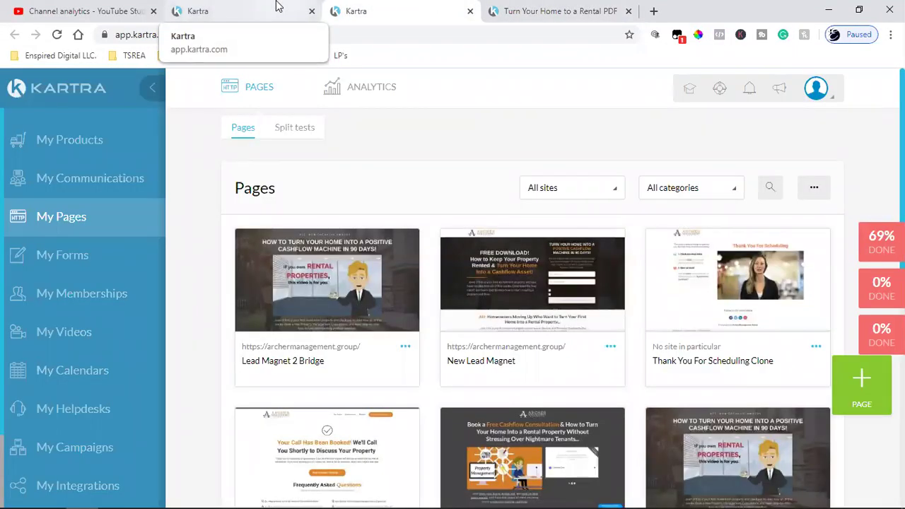
pyautogui.click(277, 7)
pyautogui.click(558, 10)
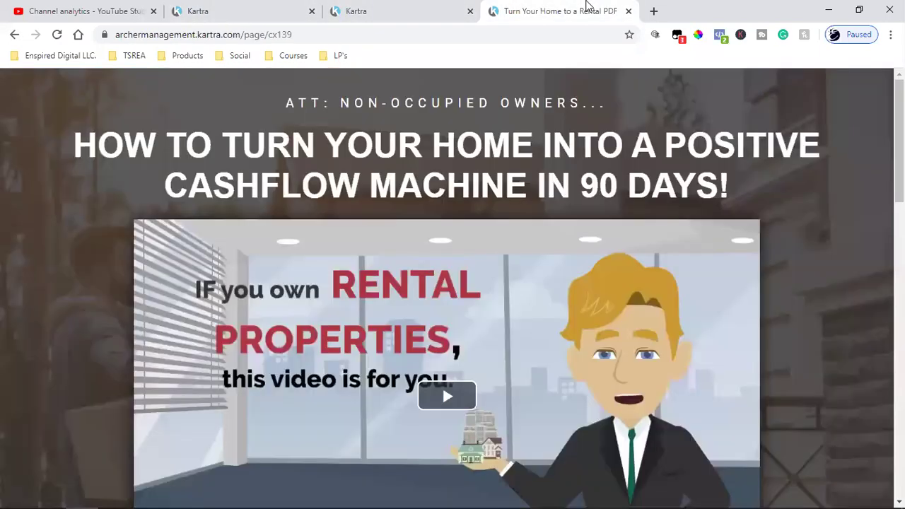
pyautogui.scroll(-3, 612, 367)
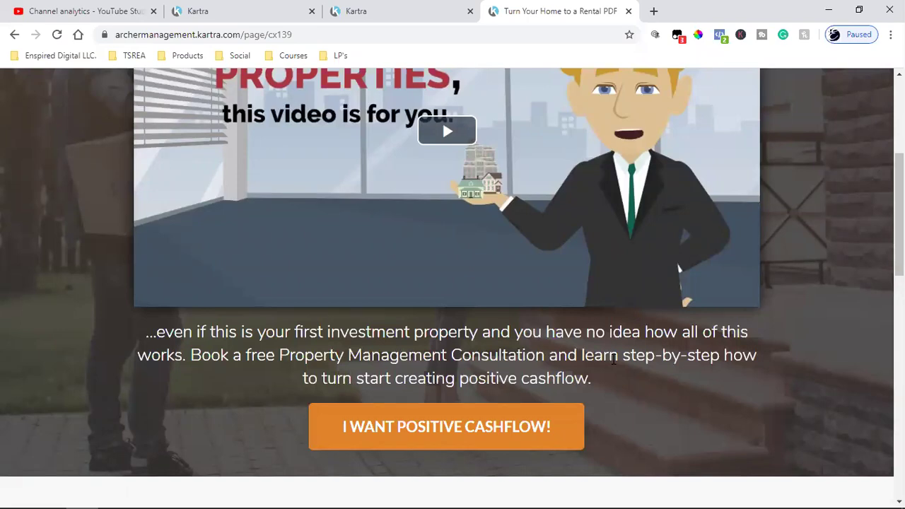
pyautogui.scroll(3, 613, 360)
pyautogui.scroll(-10, 612, 361)
pyautogui.scroll(8, 613, 365)
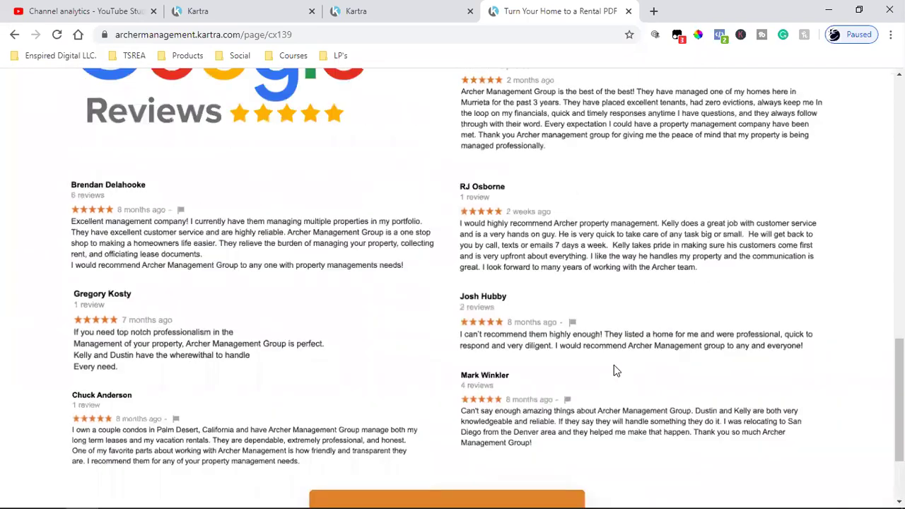
pyautogui.scroll(-2, 485, 377)
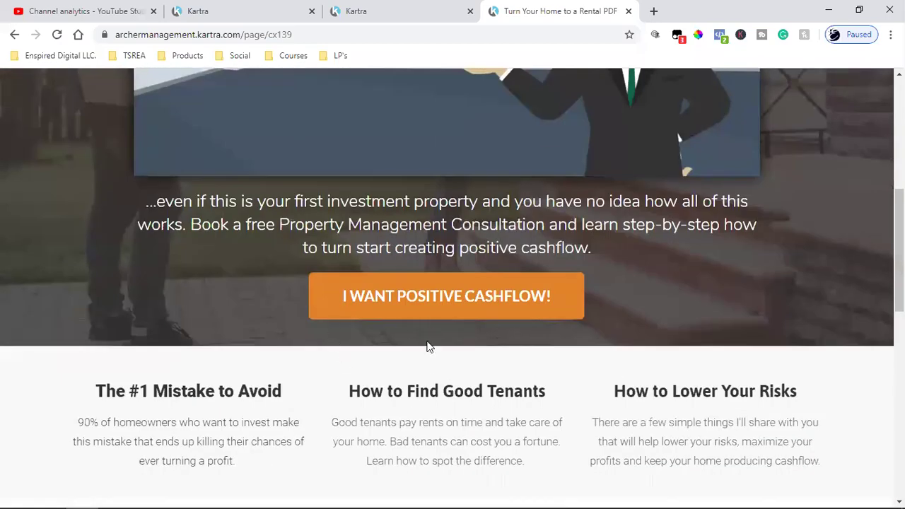
pyautogui.scroll(2, 414, 404)
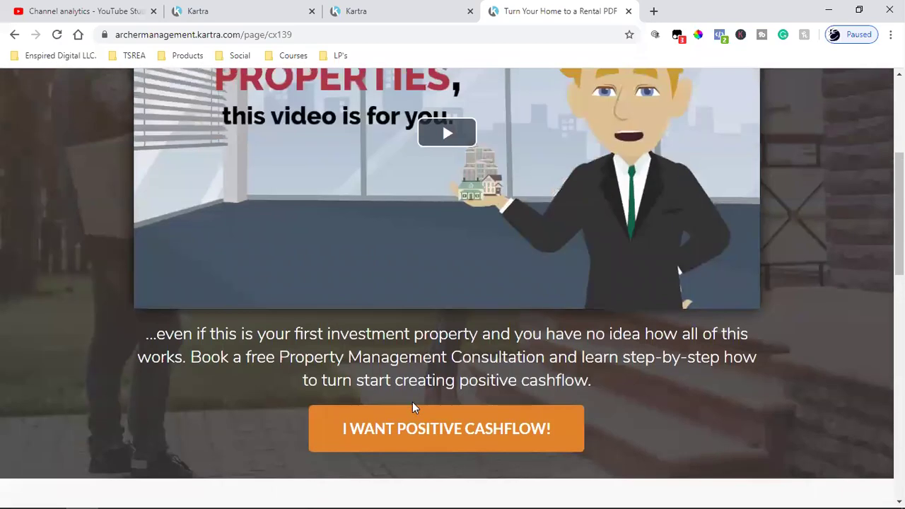
pyautogui.scroll(3, 439, 440)
pyautogui.scroll(-3, 438, 439)
# Open Book a Free Call from the bridge call to action, then return to the Kartra Pages dashboard
pyautogui.click(439, 440)
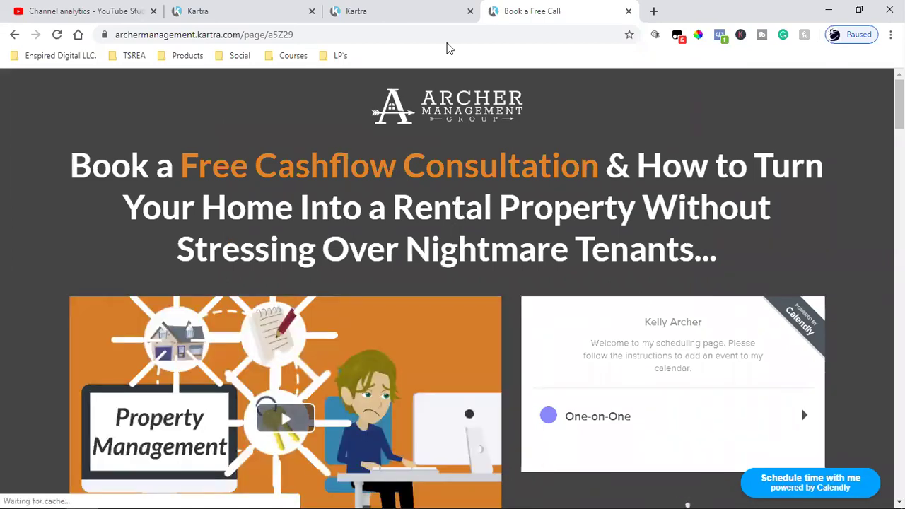
pyautogui.click(404, 8)
pyautogui.click(283, 7)
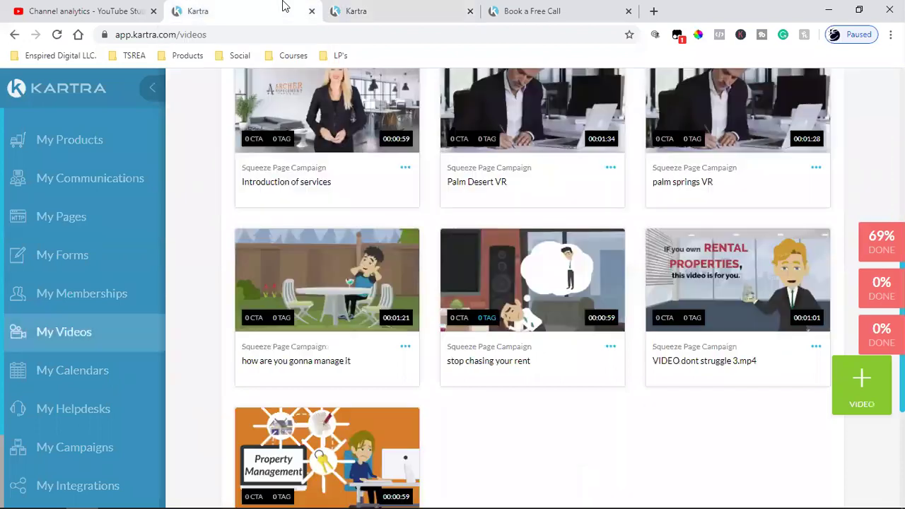
pyautogui.click(424, 9)
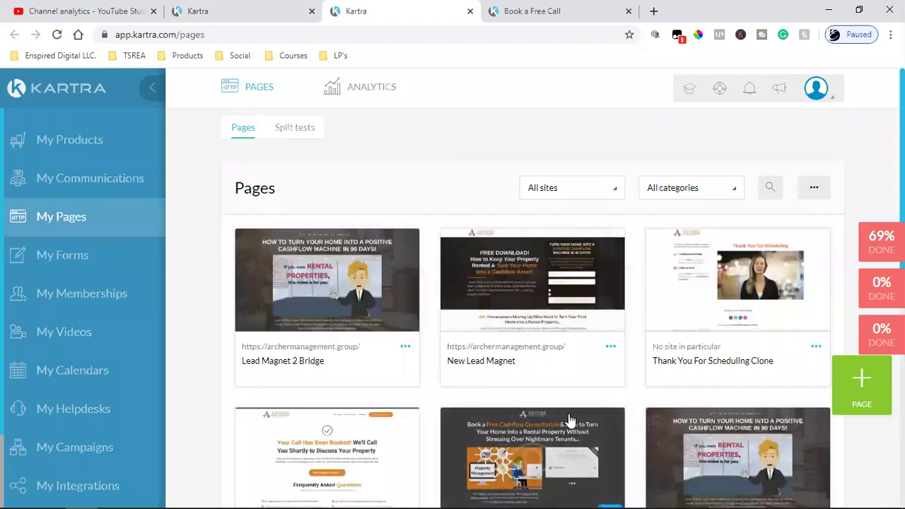
# Open Get code or link for the New Lead Magnet page
pyautogui.scroll(-1, 606, 398)
pyautogui.scroll(-3, 606, 399)
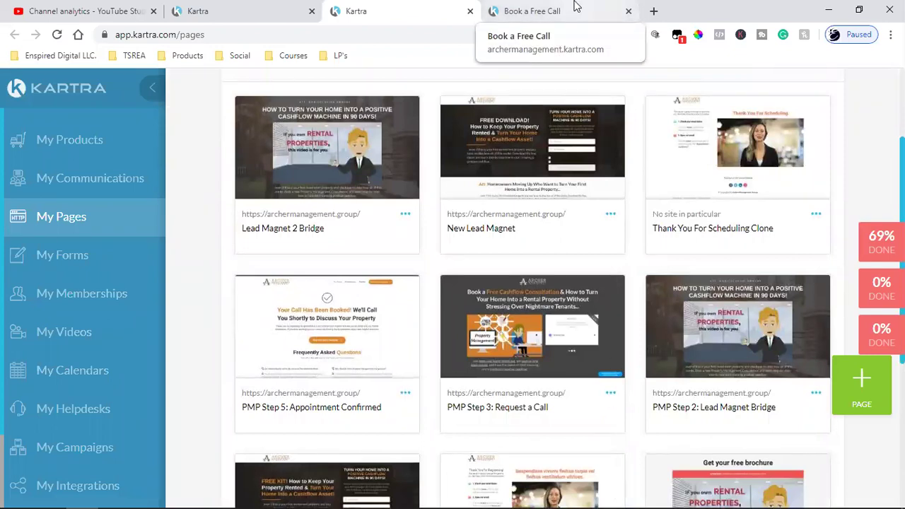
pyautogui.moveTo(334, 358)
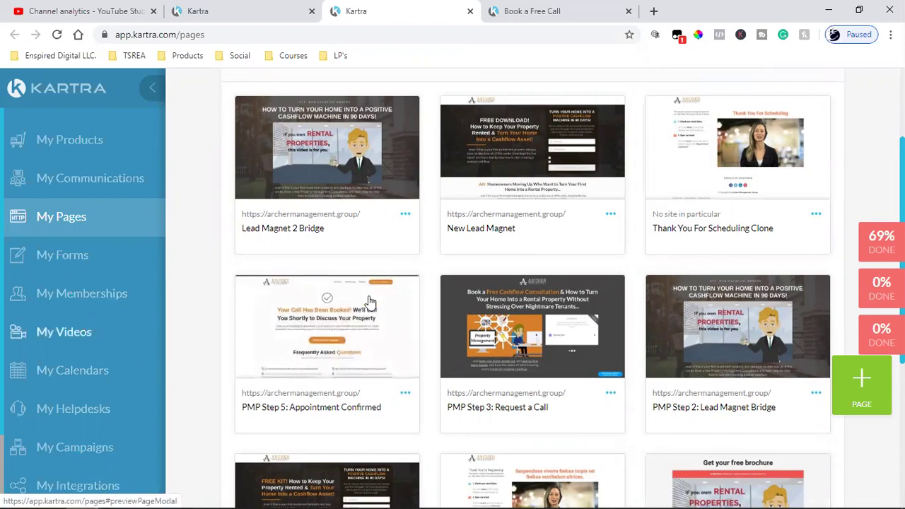
pyautogui.click(611, 214)
pyautogui.click(668, 178)
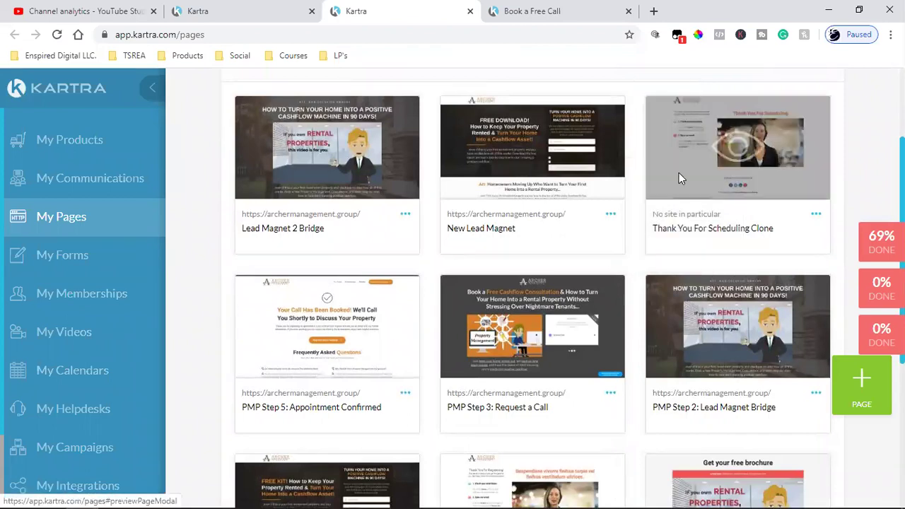
# Copy the New Lead Magnet link, archermanagement.info/freedownload, and load it in a new tab
pyautogui.click(428, 260)
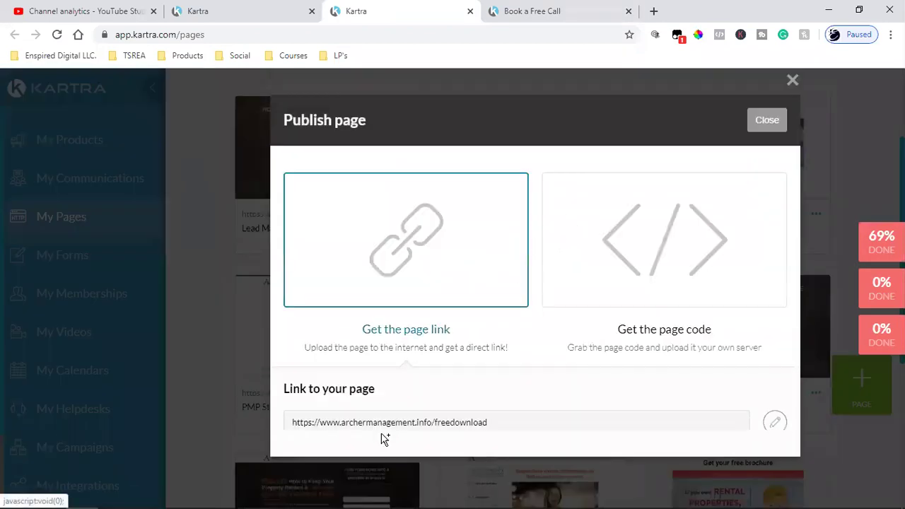
pyautogui.click(400, 424)
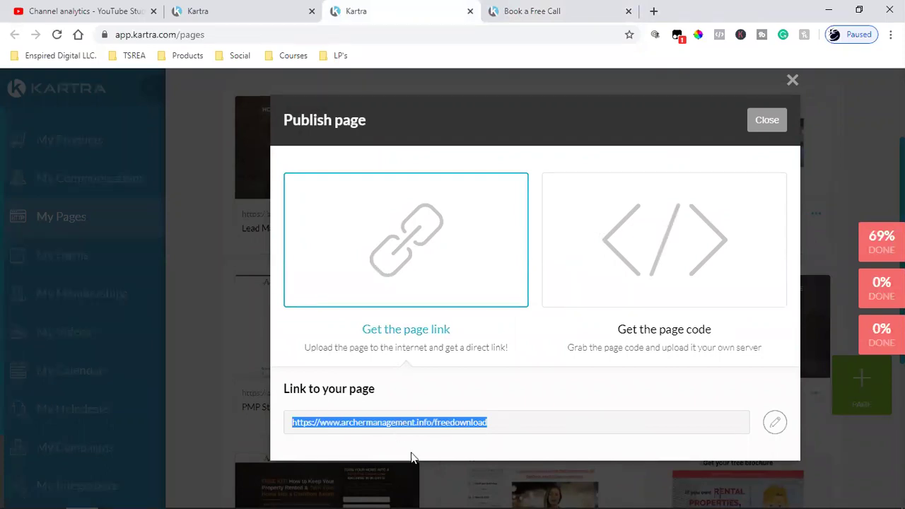
pyautogui.rightClick(435, 423)
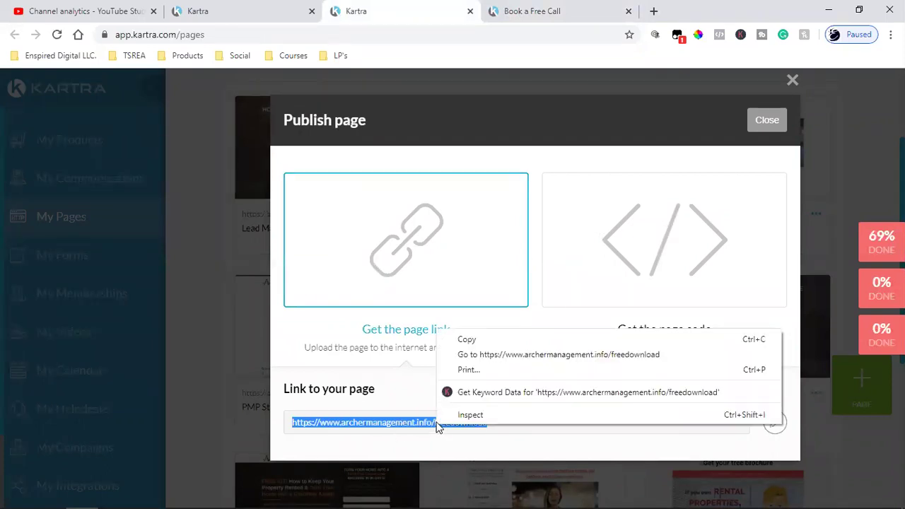
pyautogui.click(482, 339)
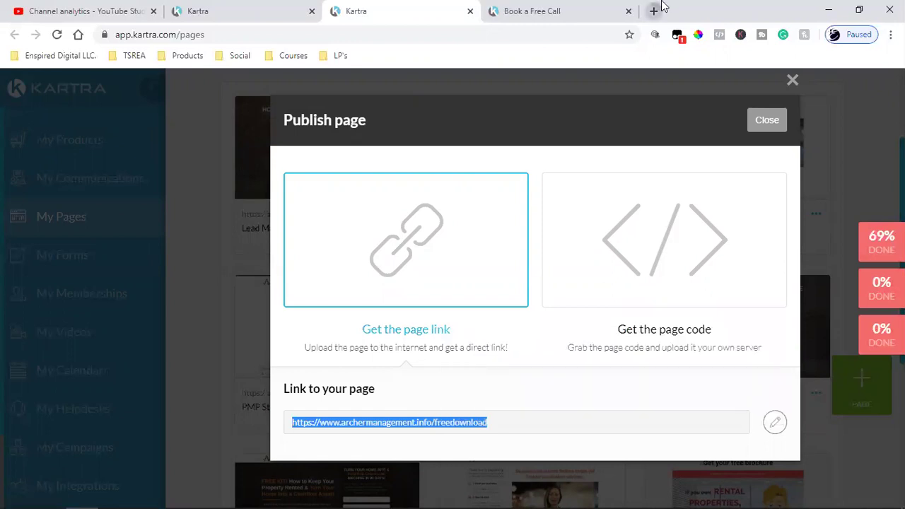
pyautogui.click(652, 9)
pyautogui.hotkey('ctrl', 'v')
pyautogui.press('Return')
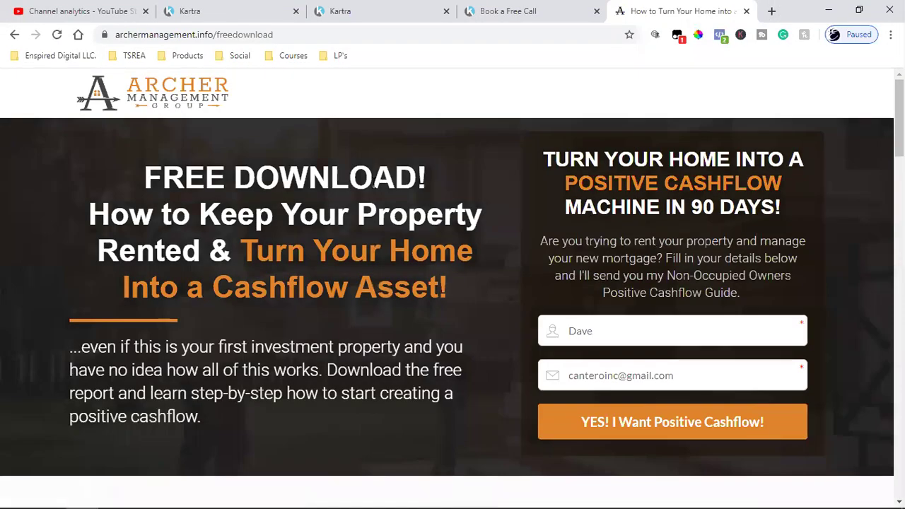
# Inspect the free download page, edit the email address and resubmit the opt-in form
pyautogui.tripleClick(334, 174)
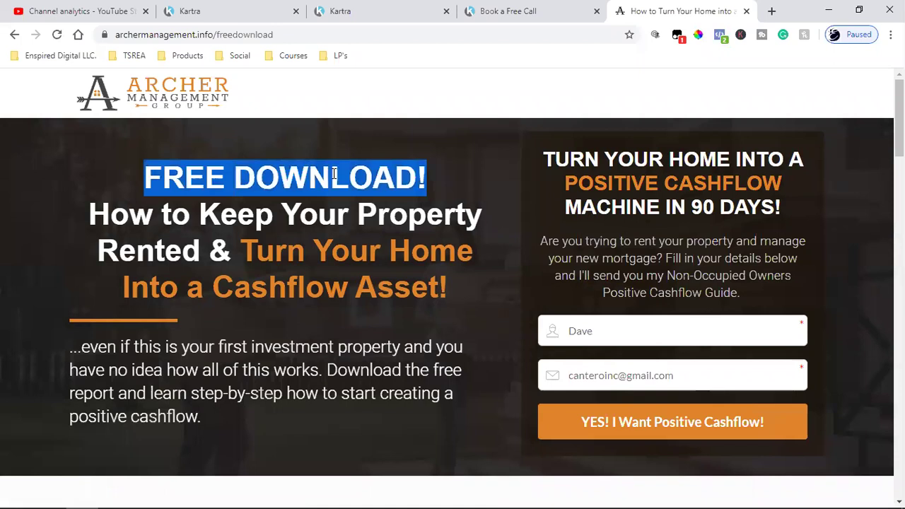
pyautogui.doubleClick(238, 34)
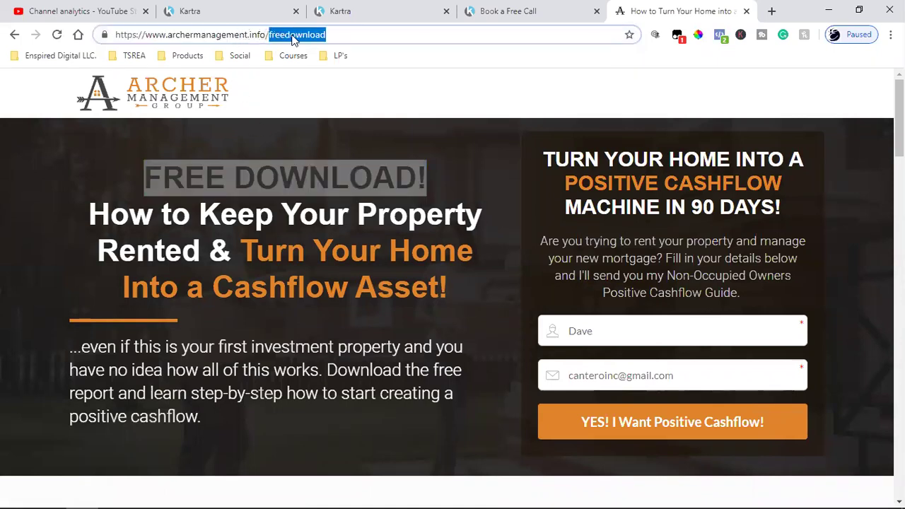
pyautogui.click(387, 286)
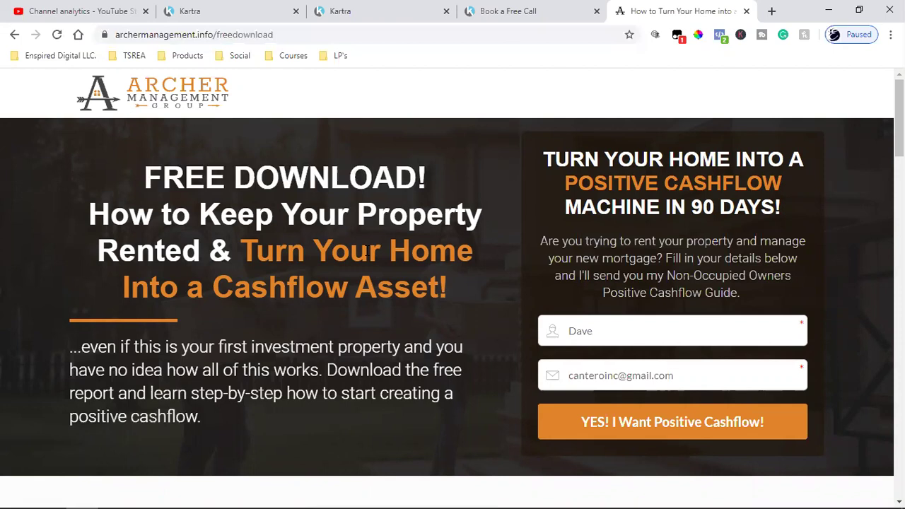
pyautogui.scroll(-2, 467, 289)
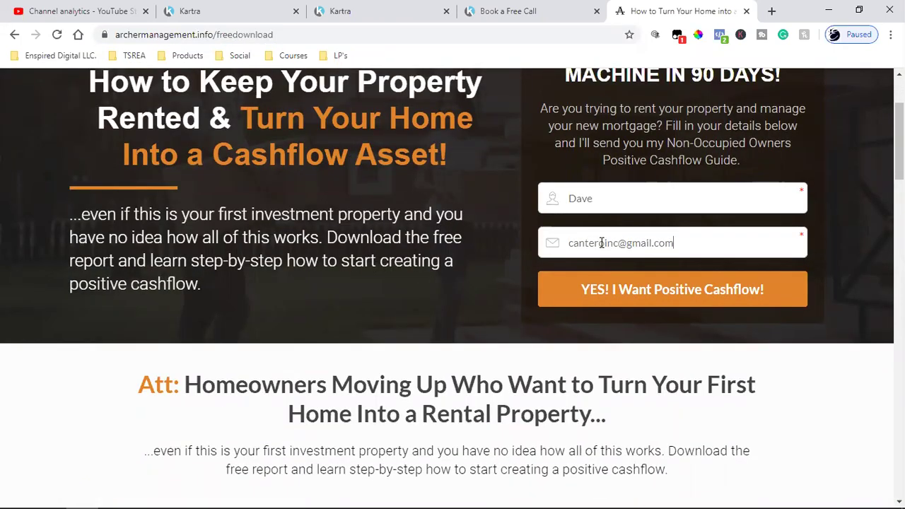
pyautogui.click(601, 243)
pyautogui.press('BackSpace')
pyautogui.press('BackSpace')
pyautogui.write('o')
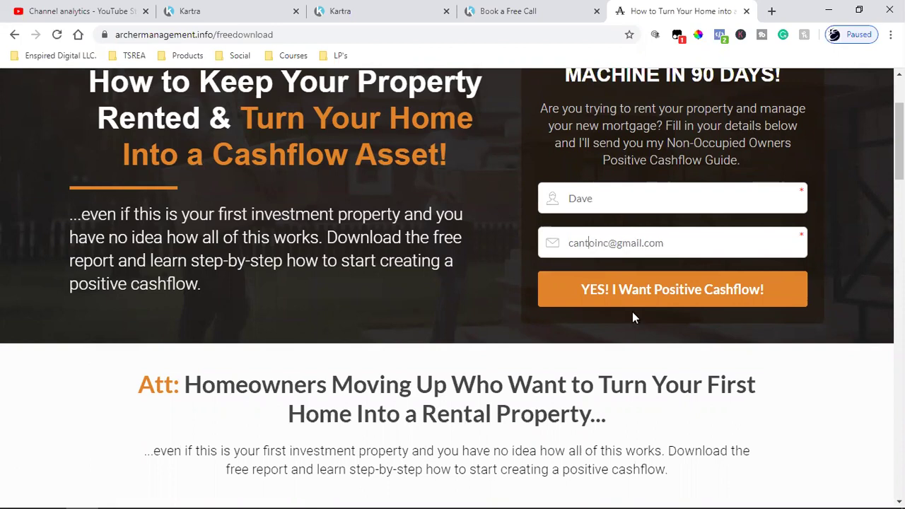
pyautogui.click(641, 297)
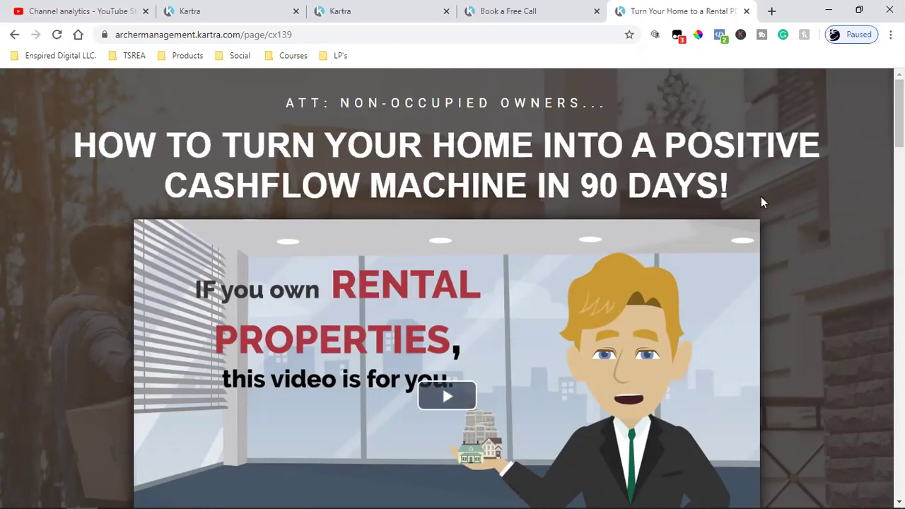
# Review the positive-cashflow bridge page and follow its I WANT POSITIVE CASHFLOW! button to the booking page
pyautogui.scroll(-10, 775, 292)
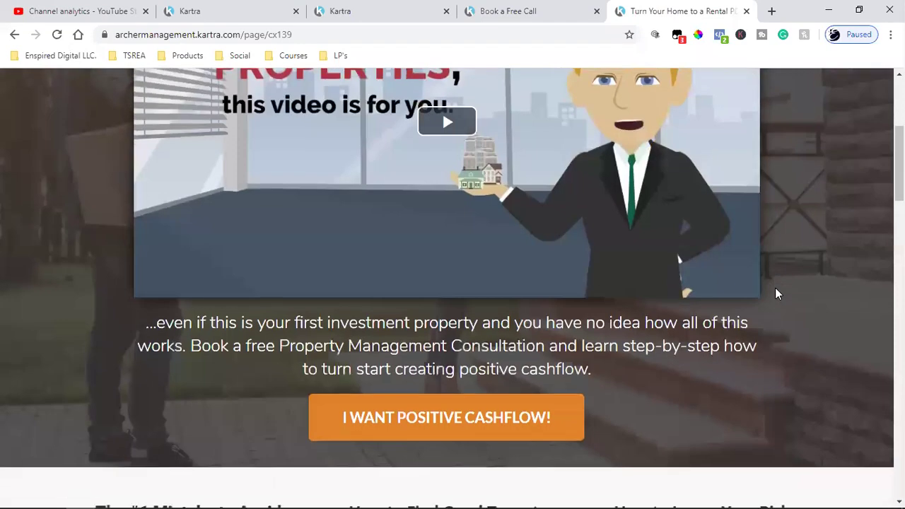
pyautogui.scroll(10, 776, 293)
pyautogui.scroll(-4, 776, 292)
pyautogui.scroll(4, 776, 293)
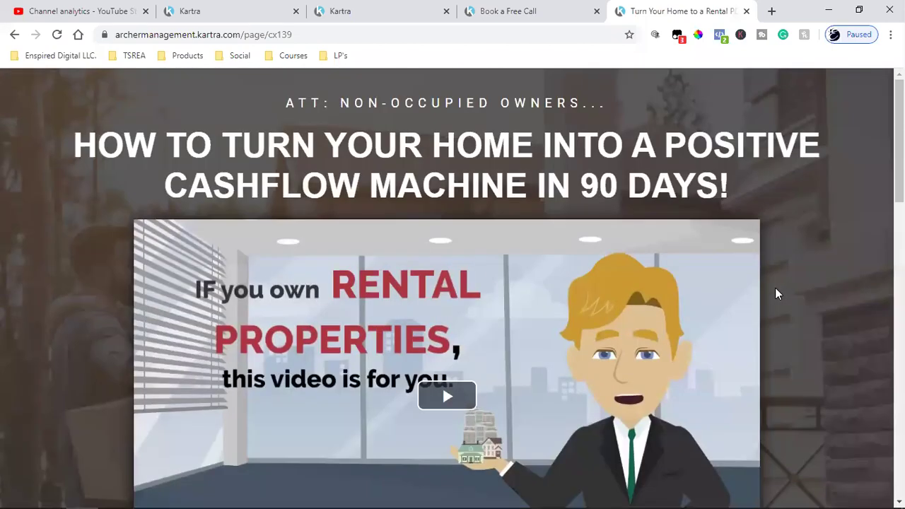
pyautogui.scroll(-2, 776, 293)
pyautogui.scroll(-6, 776, 288)
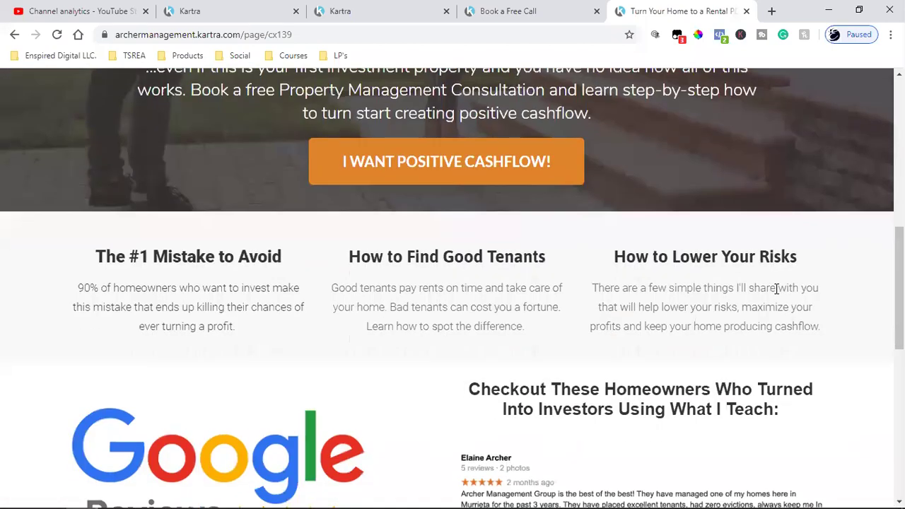
pyautogui.scroll(8, 776, 288)
pyautogui.scroll(-5, 776, 288)
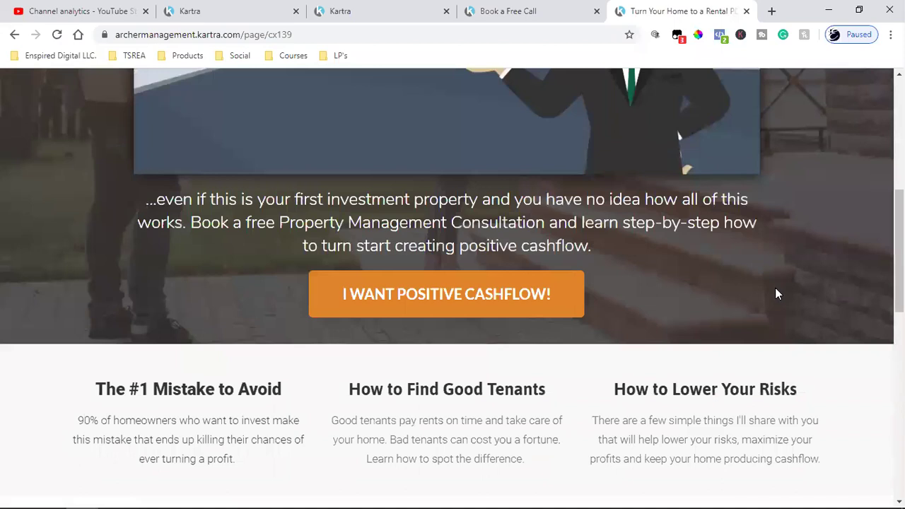
pyautogui.click(398, 298)
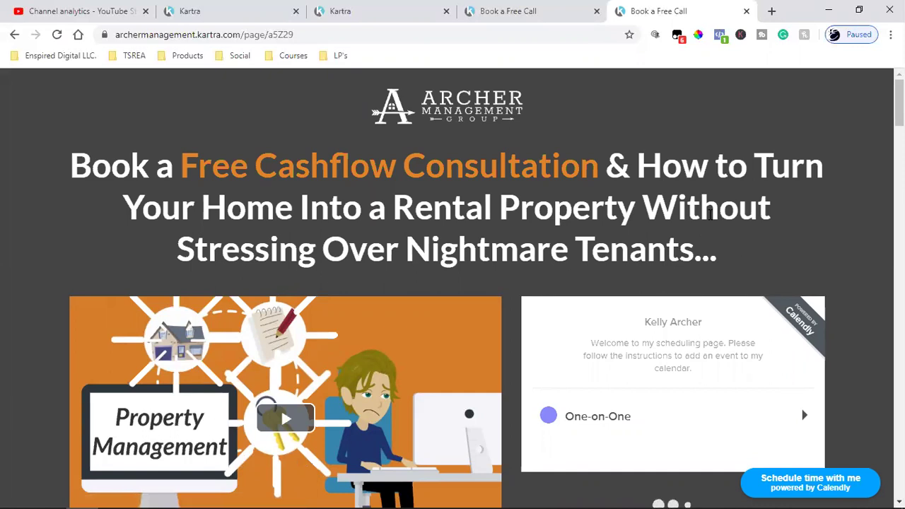
# Confirm with Facebook Pixel Helper that the booking page fires a single PageView pixel
pyautogui.click(720, 35)
pyautogui.doubleClick(501, 166)
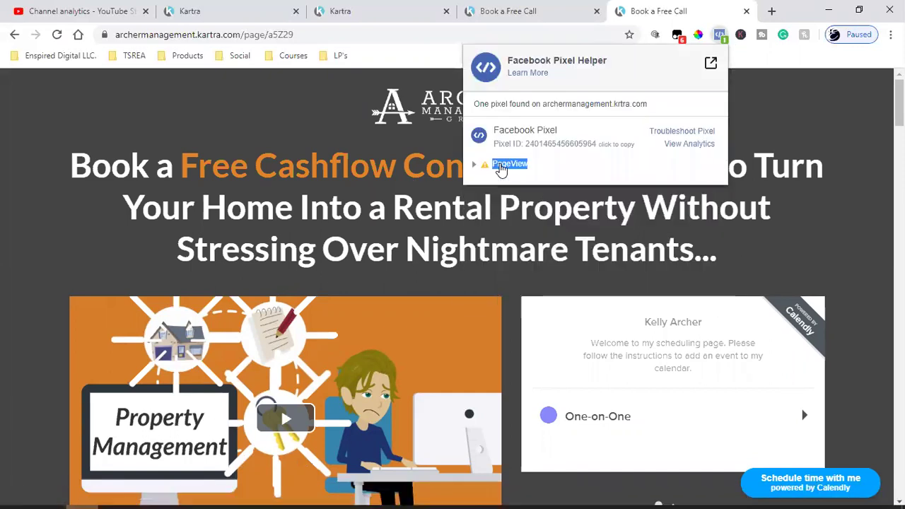
pyautogui.click(787, 142)
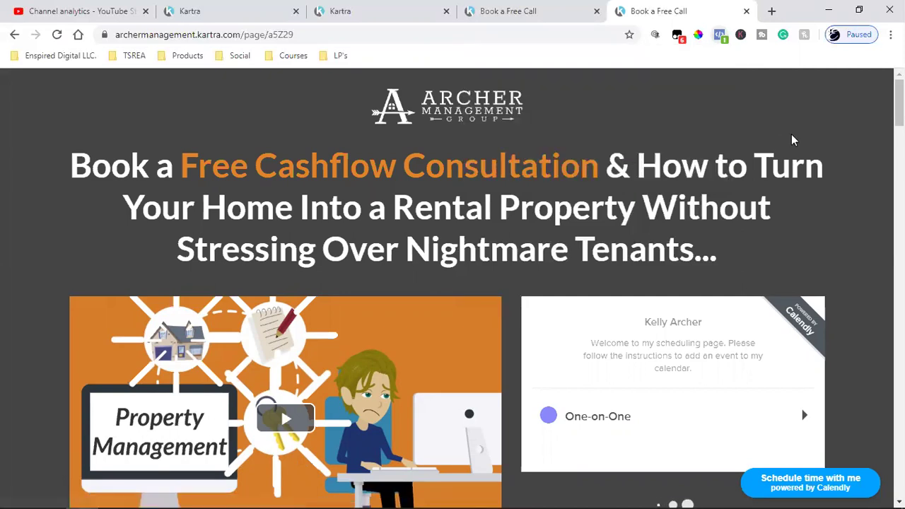
# Pick a One-on-One call on Thursday February 27 at 9:00am and confirm the slot
pyautogui.scroll(-2, 691, 264)
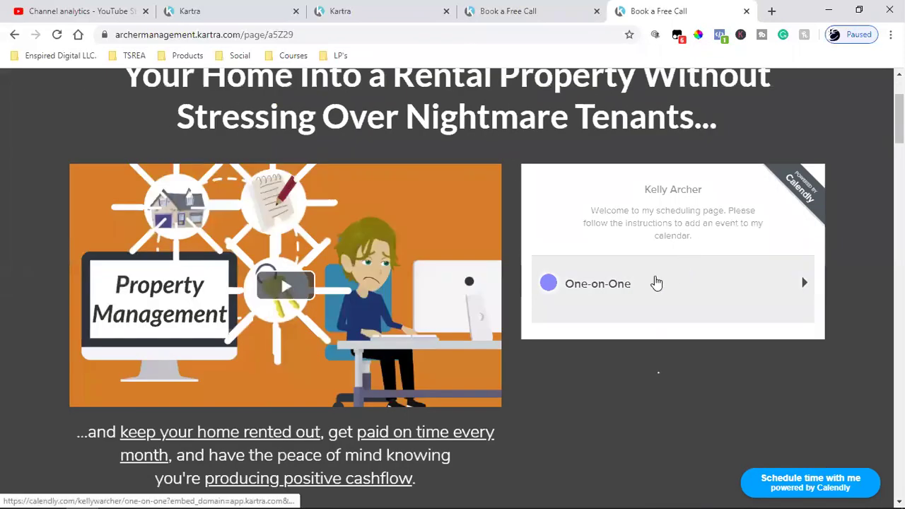
pyautogui.click(654, 283)
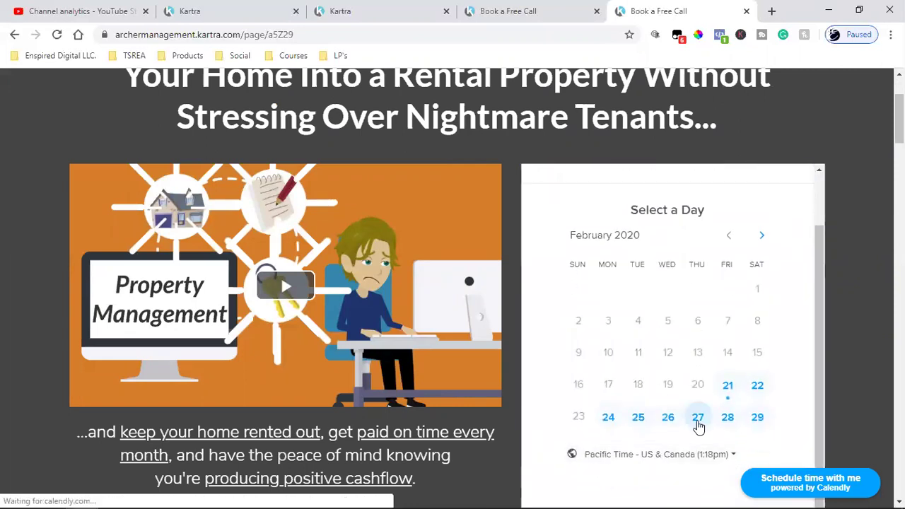
pyautogui.click(698, 418)
pyautogui.click(710, 380)
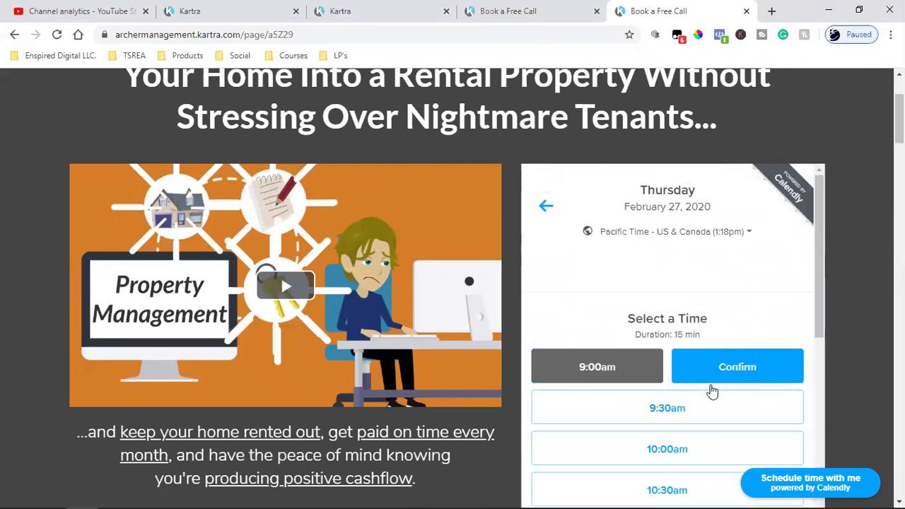
pyautogui.click(722, 380)
# Correct the e-mail address, add the phone number, and schedule the event
pyautogui.scroll(-2, 717, 378)
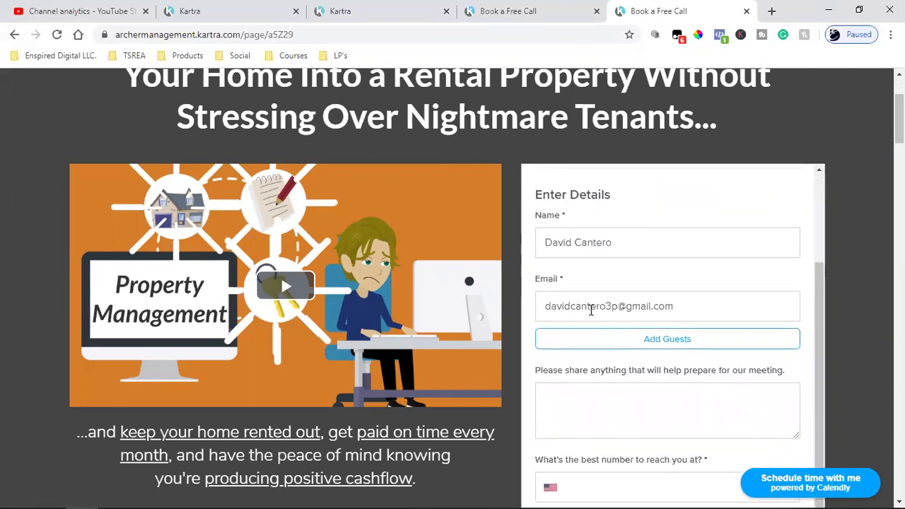
pyautogui.click(588, 309)
pyautogui.press('BackSpace')
pyautogui.press('BackSpace')
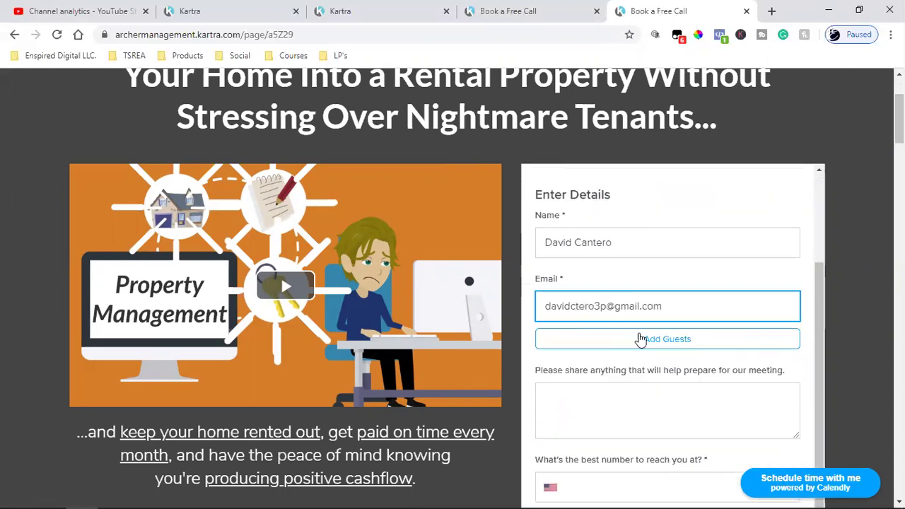
pyautogui.scroll(-4, 643, 343)
pyautogui.click(671, 290)
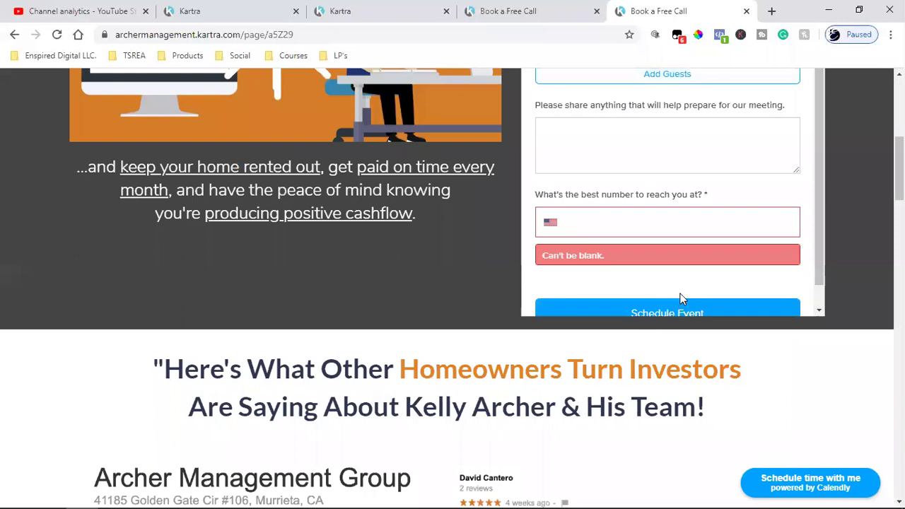
pyautogui.click(706, 229)
pyautogui.click(688, 283)
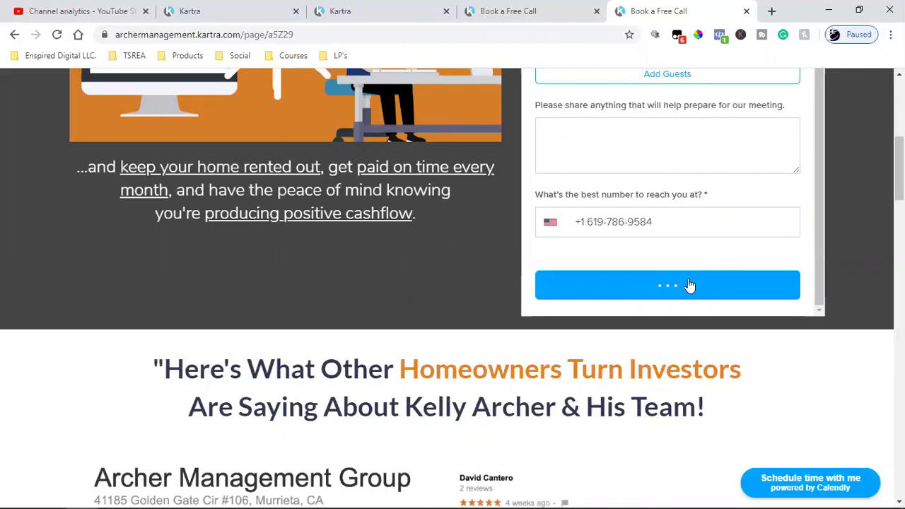
pyautogui.scroll(4, 689, 285)
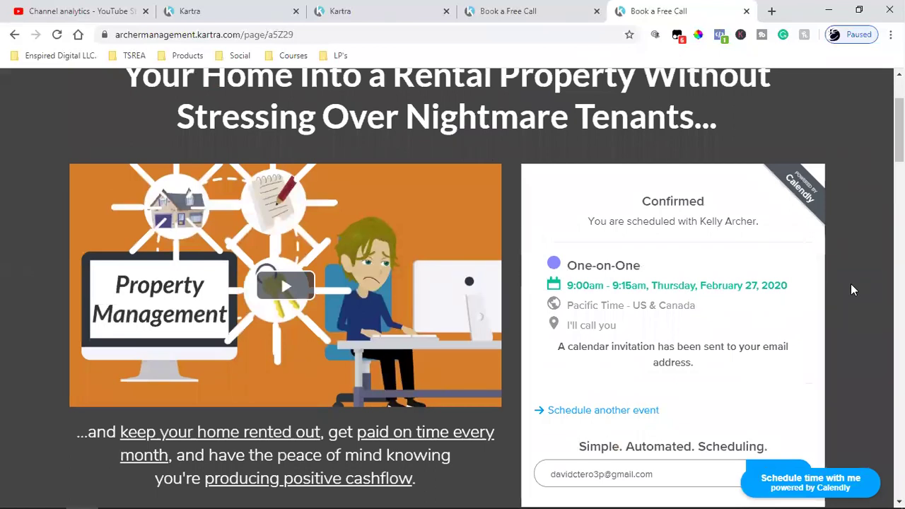
pyautogui.scroll(-2, 852, 285)
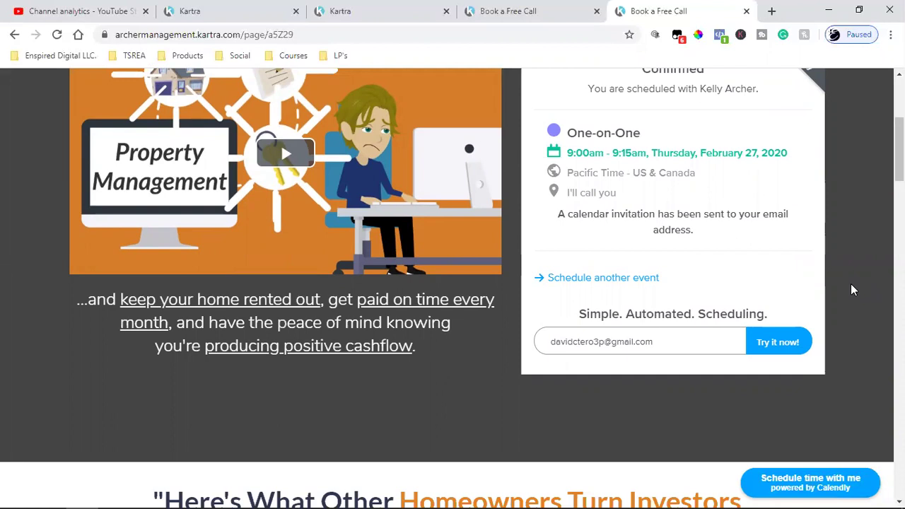
# Compare the Kartra and booking tabs, then take the booking tab back to the bridge page
pyautogui.scroll(2, 851, 289)
pyautogui.scroll(-2, 851, 288)
pyautogui.scroll(2, 853, 289)
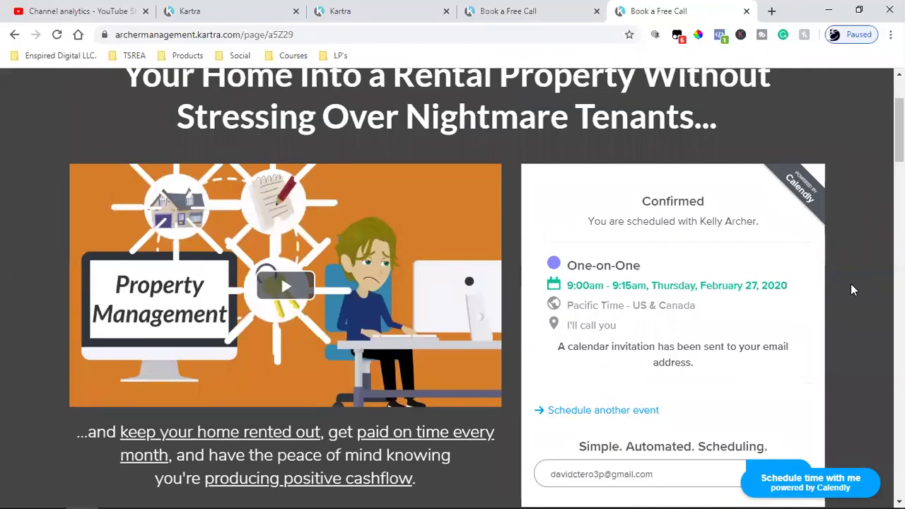
pyautogui.click(347, 10)
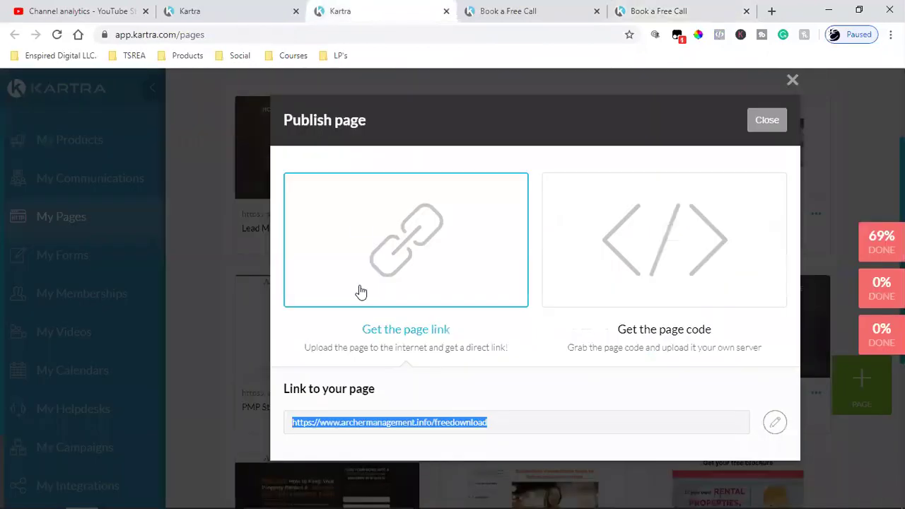
pyautogui.click(508, 10)
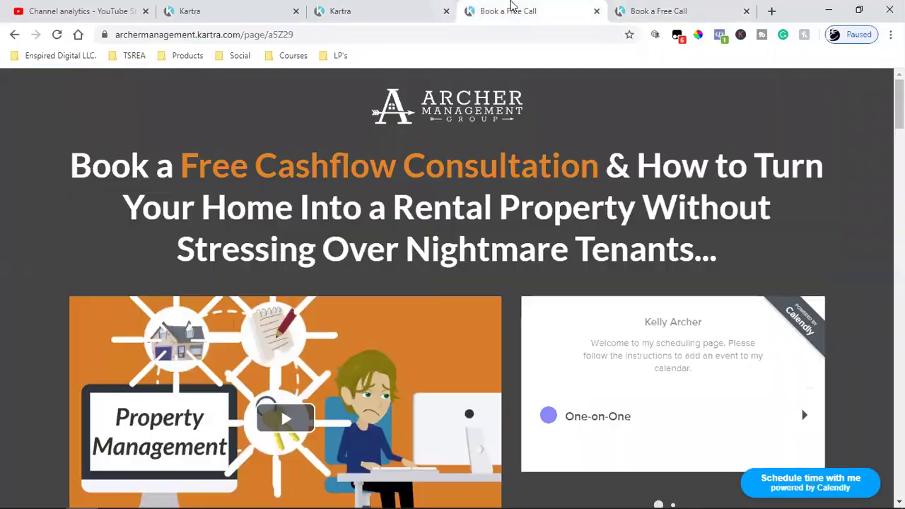
pyautogui.click(633, 7)
pyautogui.click(514, 5)
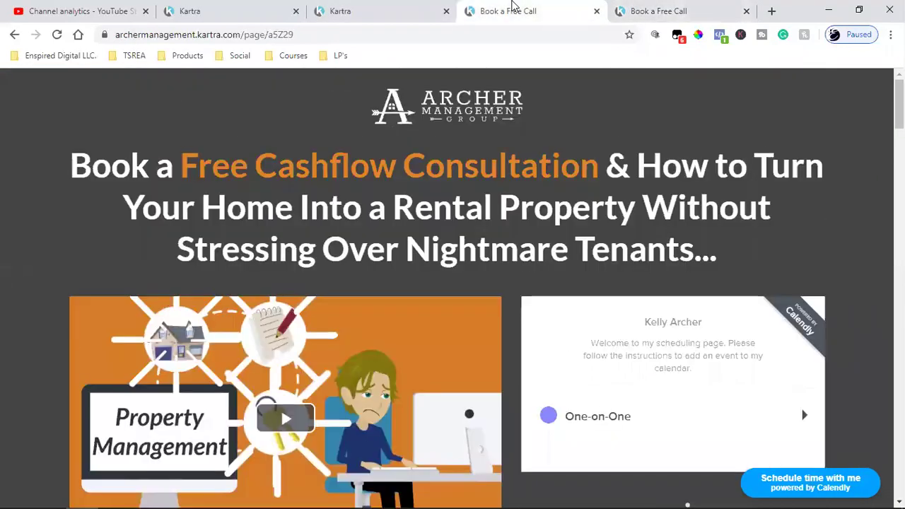
pyautogui.click(386, 8)
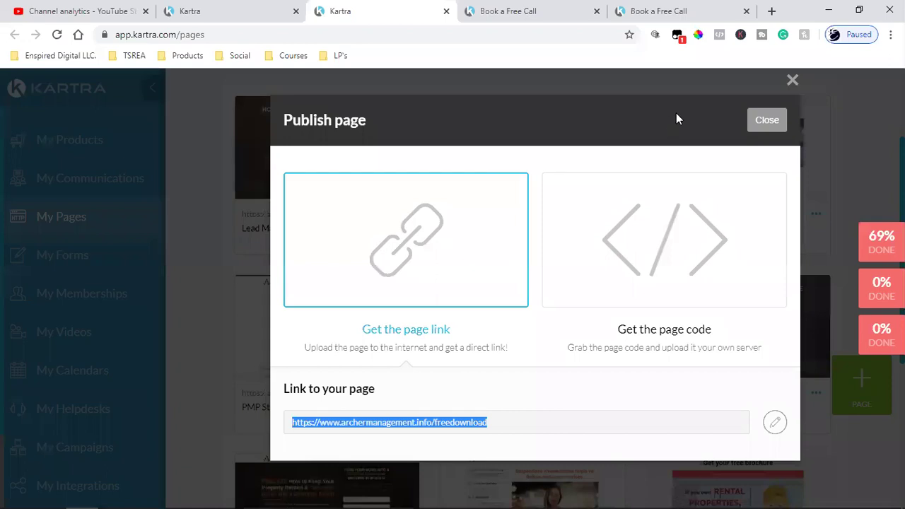
pyautogui.click(672, 15)
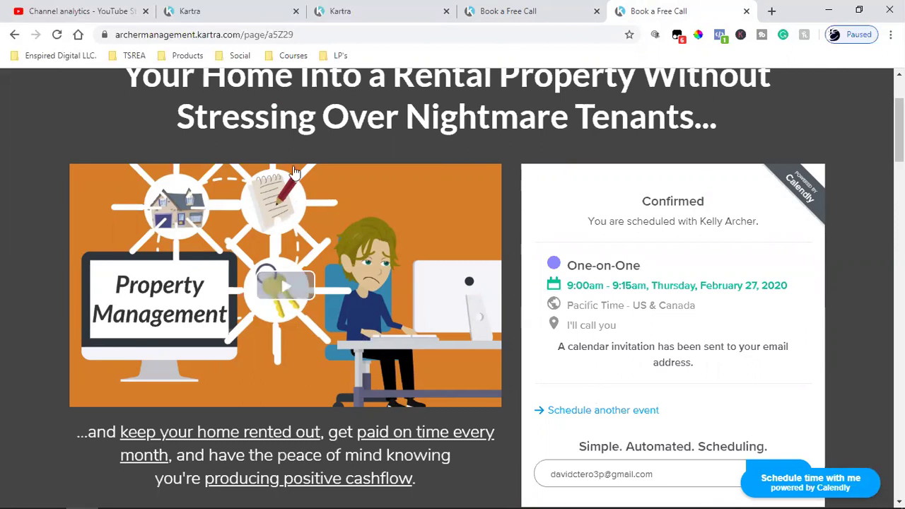
pyautogui.click(499, 10)
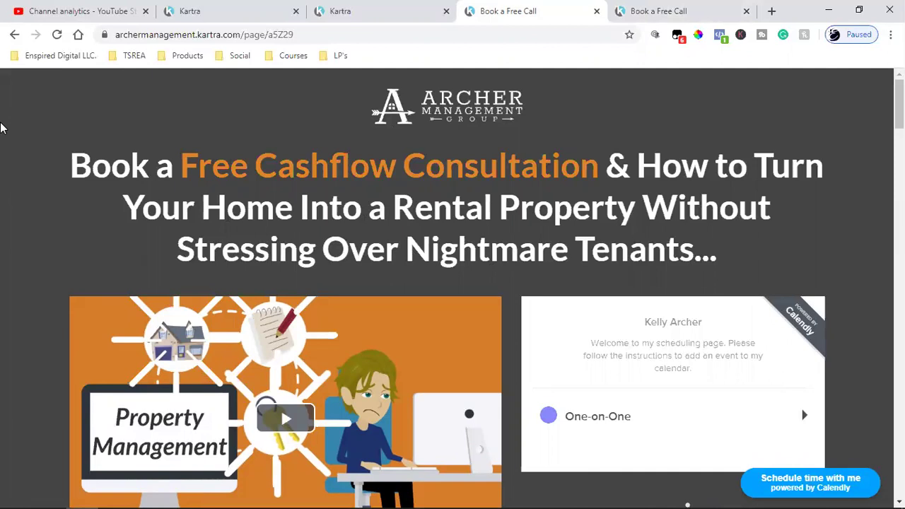
pyautogui.click(14, 34)
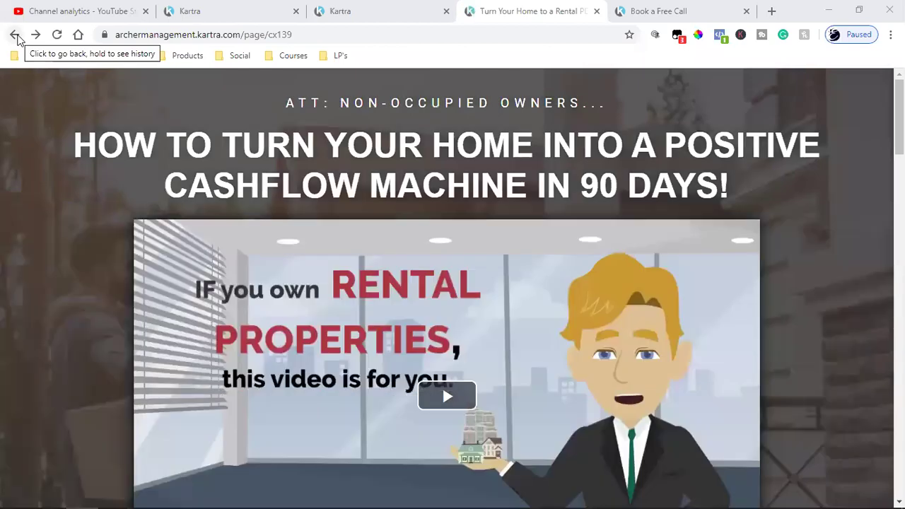
# Resubmit the opt-in form with a corrected e-mail and inspect the bridge page's two Facebook pixels
pyautogui.click(15, 35)
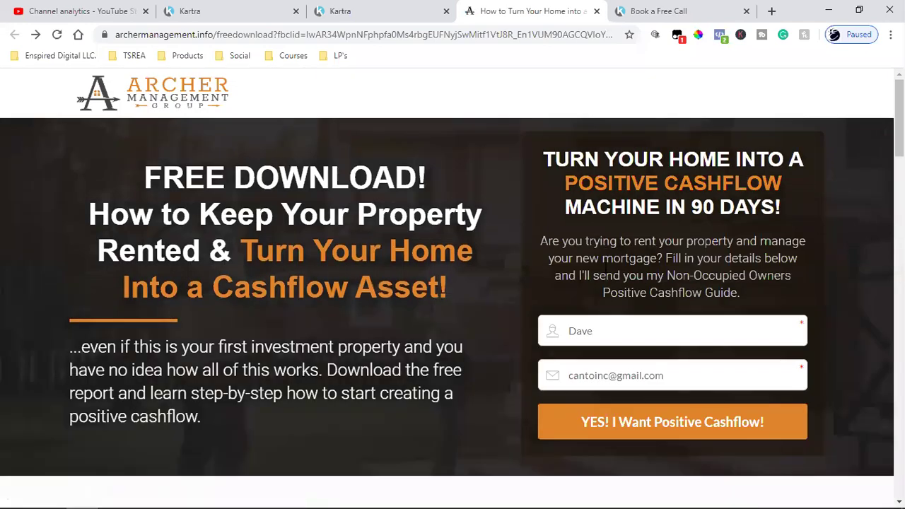
pyautogui.click(594, 376)
pyautogui.press('BackSpace')
pyautogui.press('BackSpace')
pyautogui.click(634, 423)
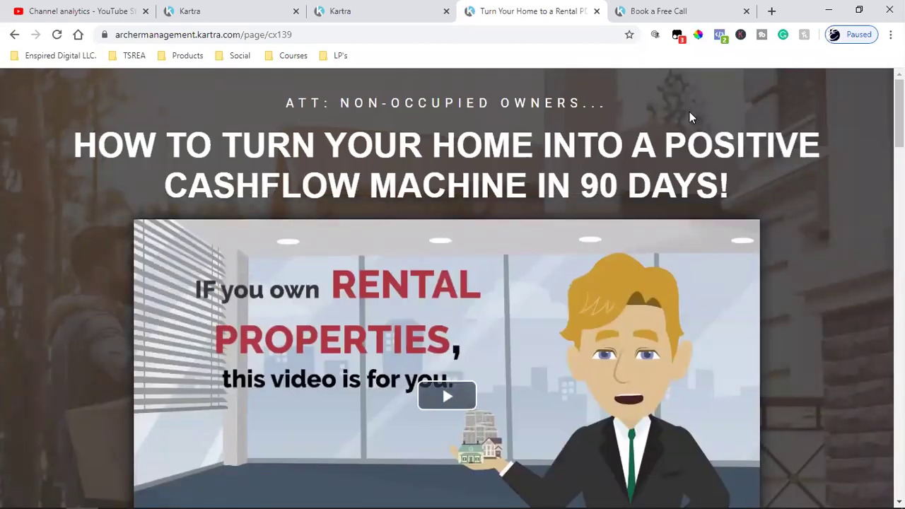
pyautogui.click(719, 34)
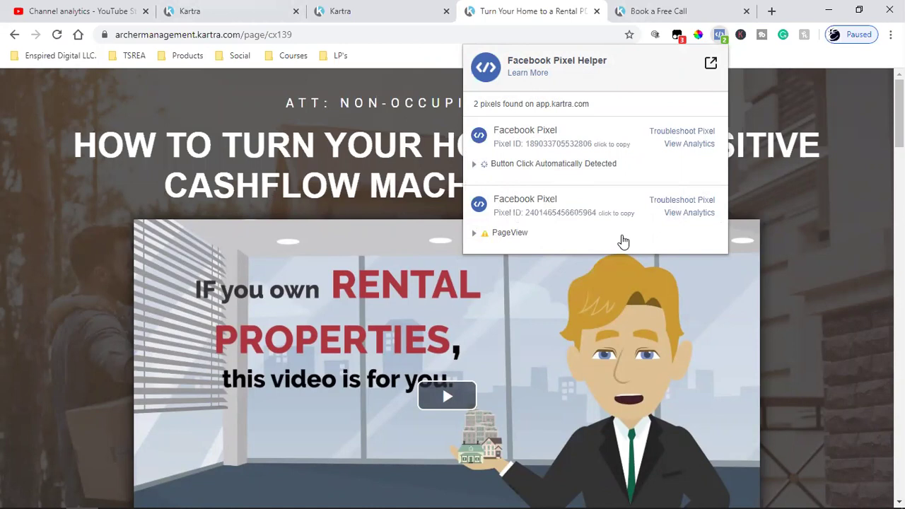
# Go from the bridge page to the booking page and check its pixels in Pixel Helper
pyautogui.click(782, 236)
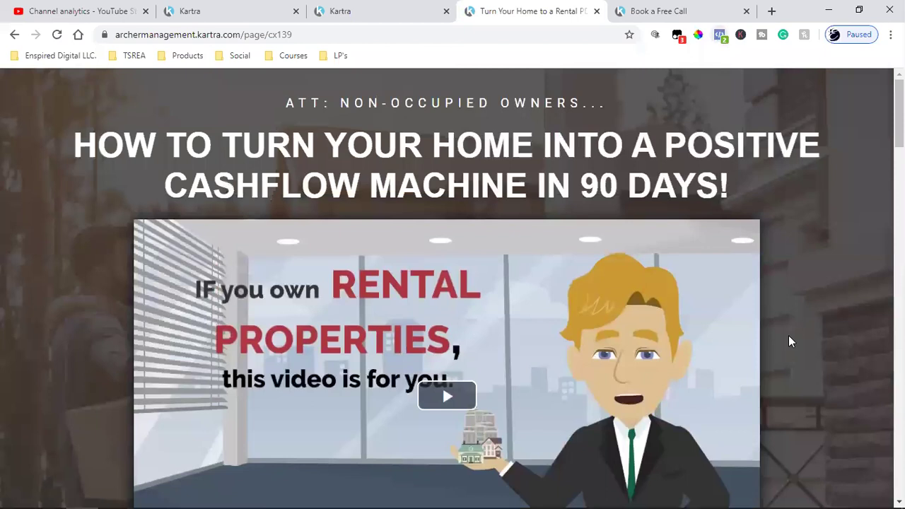
pyautogui.scroll(-2, 789, 339)
pyautogui.scroll(-4, 744, 376)
pyautogui.click(507, 315)
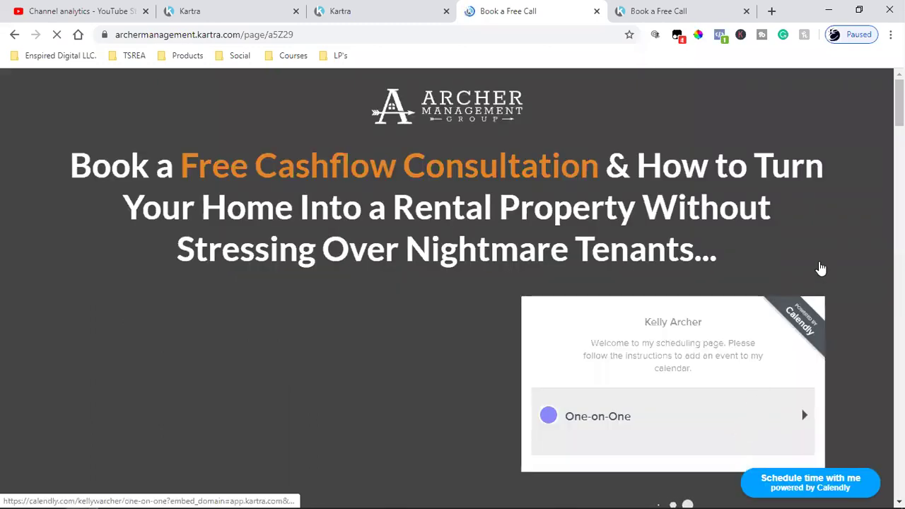
pyautogui.click(719, 35)
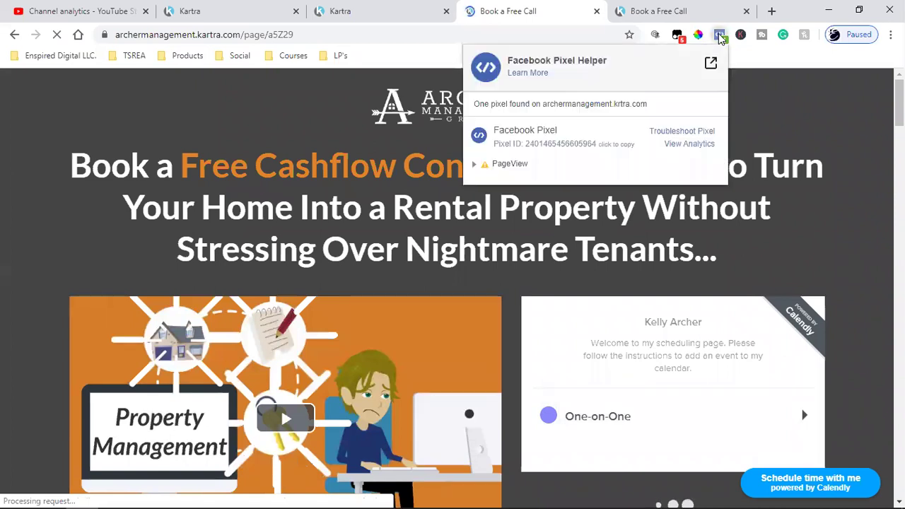
pyautogui.click(828, 204)
# Load the One-on-One calendar and recheck Pixel Helper, which shows one PageView pixel
pyautogui.scroll(-2, 778, 233)
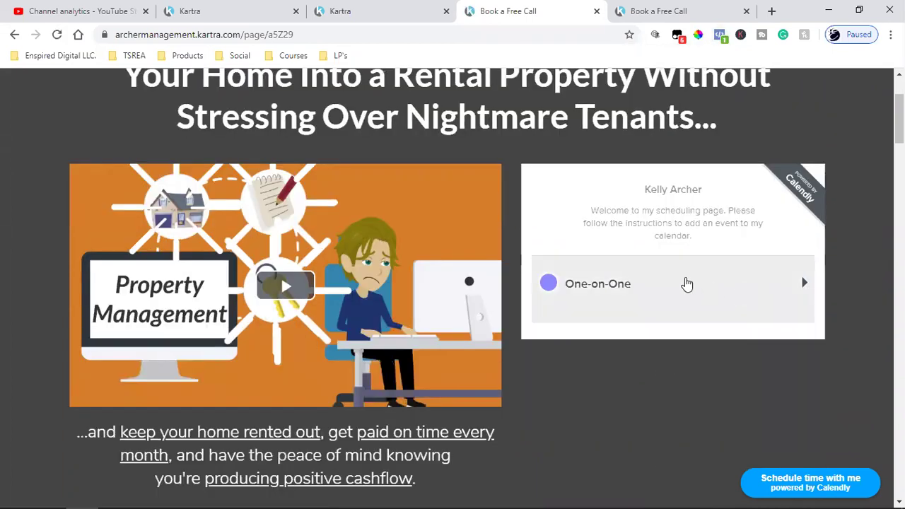
pyautogui.click(743, 286)
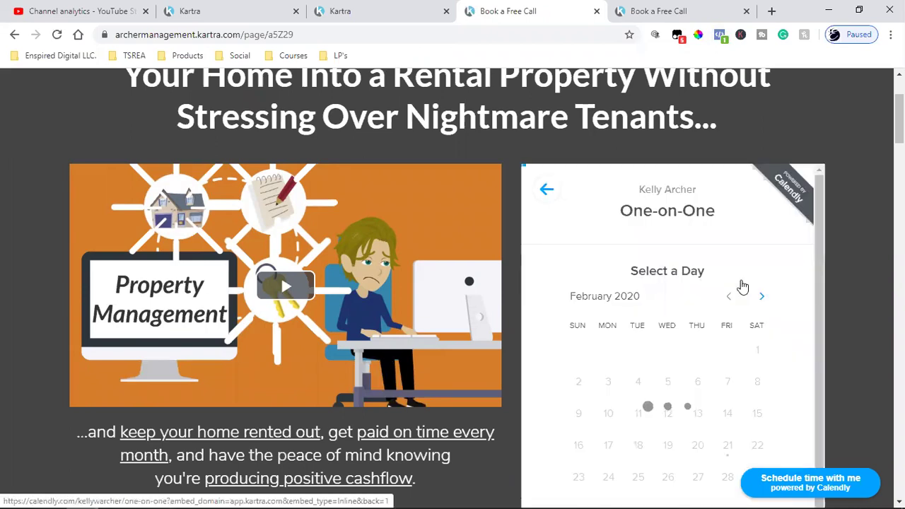
pyautogui.scroll(-1, 741, 290)
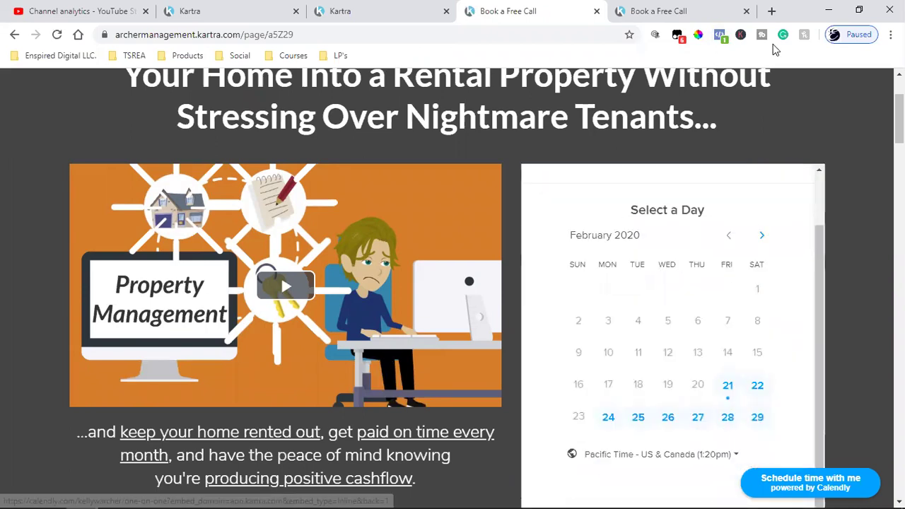
pyautogui.click(723, 41)
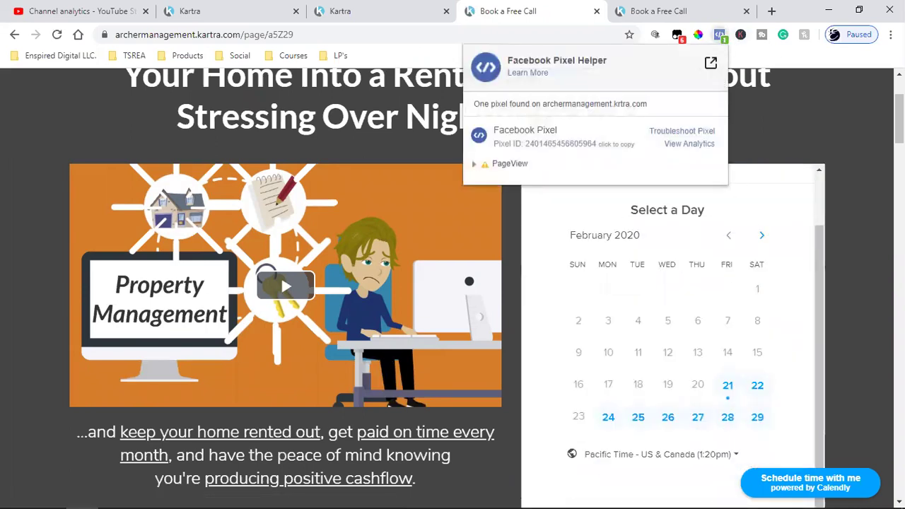
pyautogui.click(870, 327)
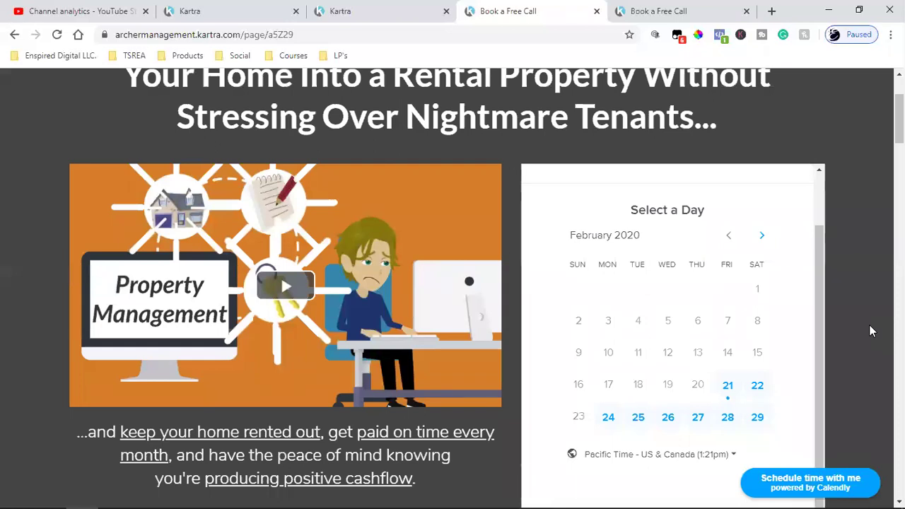
pyautogui.click(720, 35)
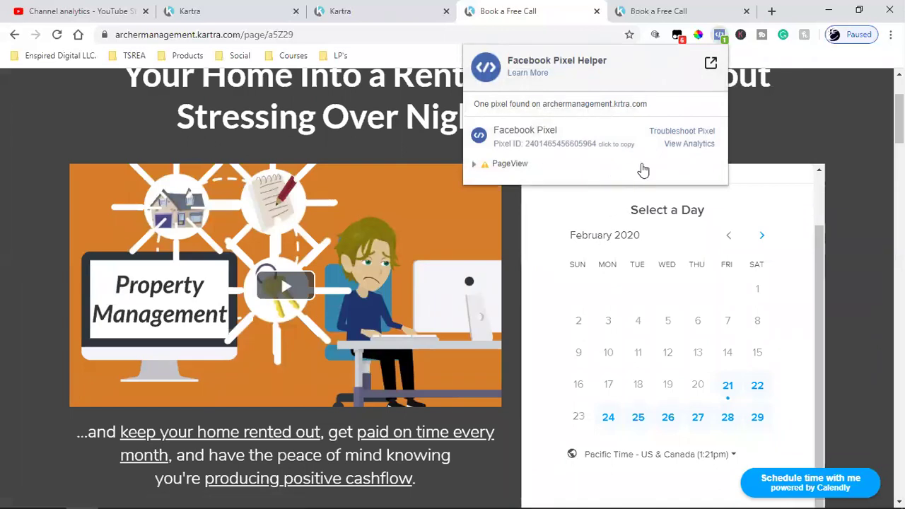
pyautogui.click(775, 140)
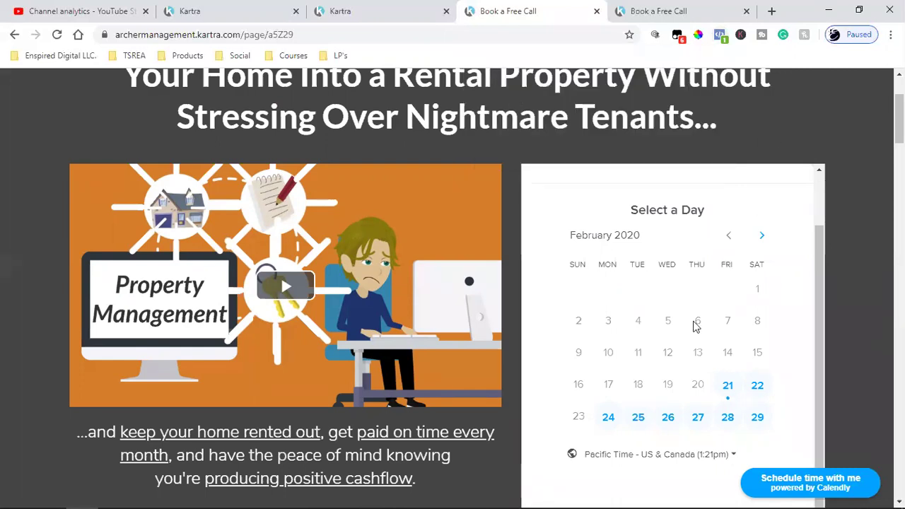
# Review the booking page, then return to the Kartra pages dashboard tab
pyautogui.scroll(-2, 696, 325)
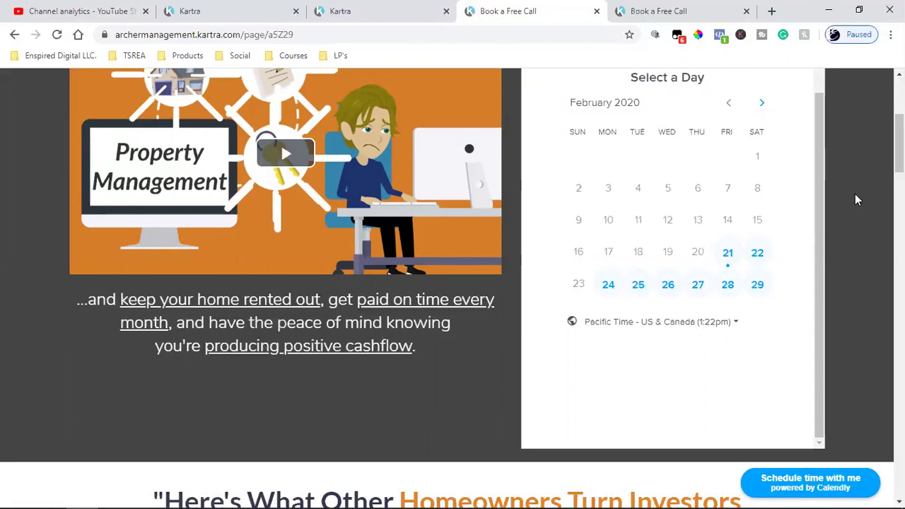
pyautogui.scroll(4, 857, 199)
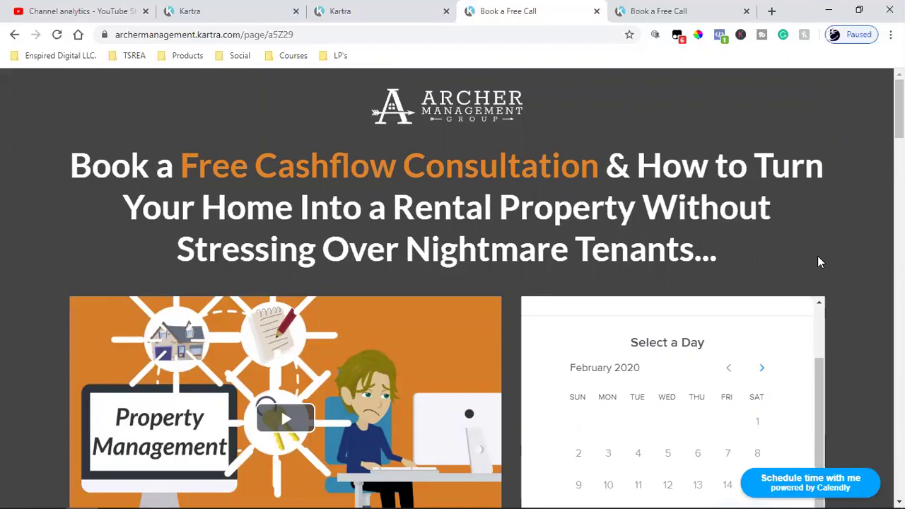
pyautogui.scroll(-2, 852, 346)
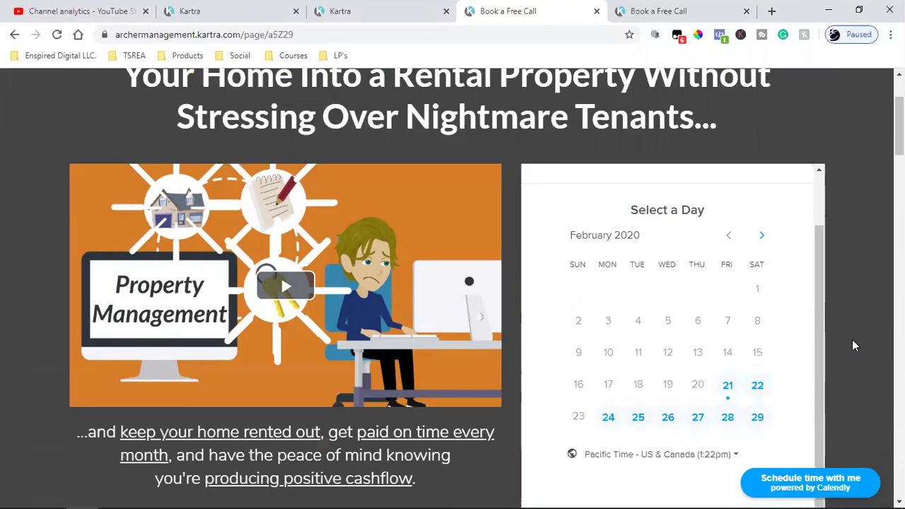
pyautogui.scroll(-3, 853, 345)
pyautogui.scroll(5, 853, 345)
pyautogui.scroll(-3, 853, 345)
pyautogui.scroll(3, 852, 341)
pyautogui.scroll(-4, 852, 341)
pyautogui.scroll(2, 852, 341)
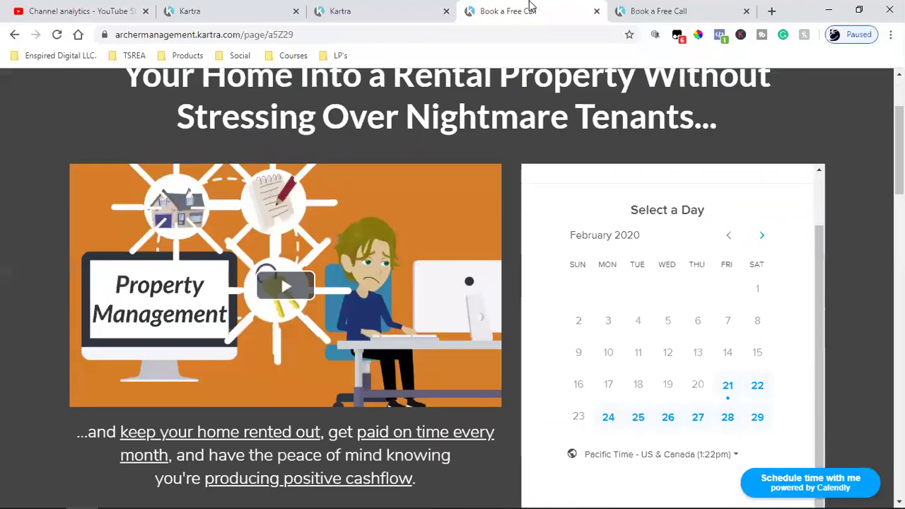
pyautogui.click(332, 11)
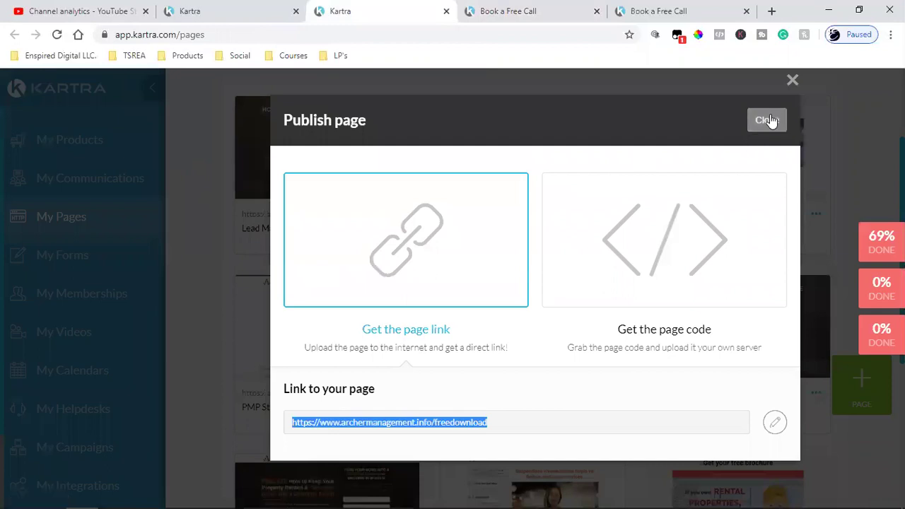
pyautogui.click(768, 119)
pyautogui.scroll(3, 481, 311)
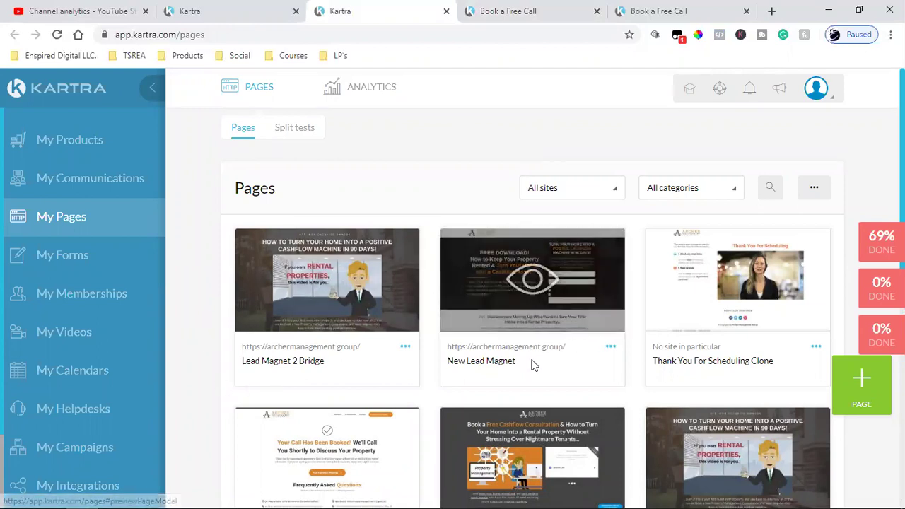
pyautogui.moveTo(468, 256)
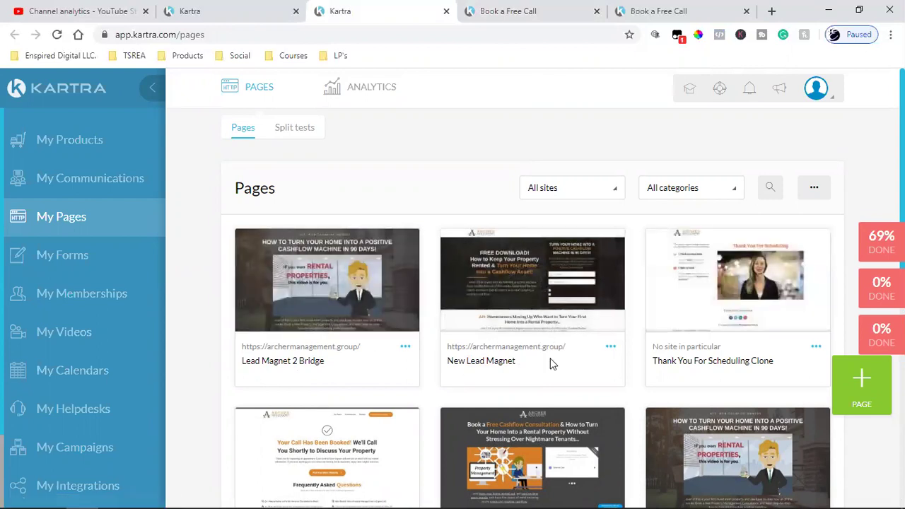
pyautogui.click(548, 285)
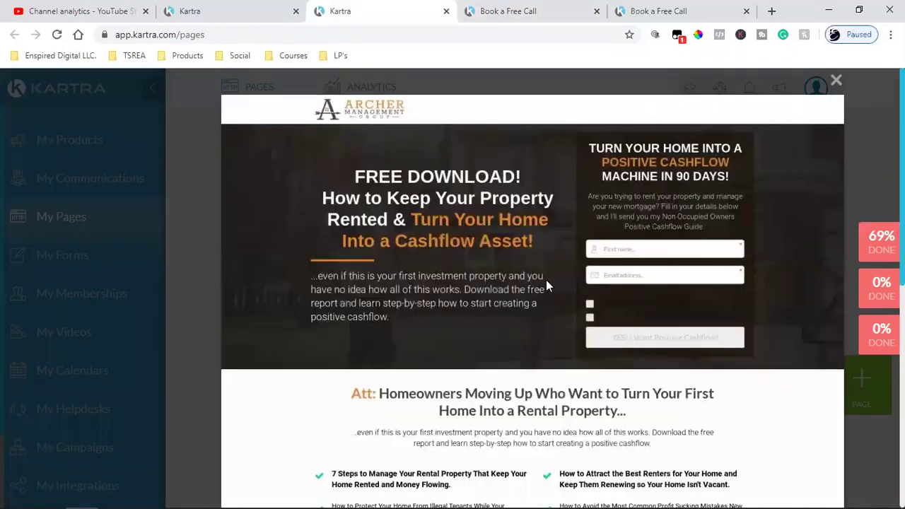
pyautogui.click(836, 81)
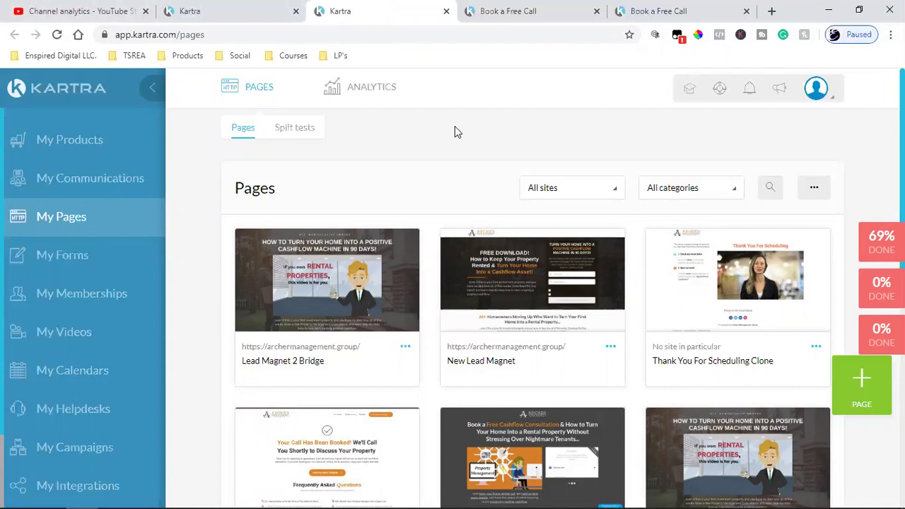
pyautogui.click(405, 353)
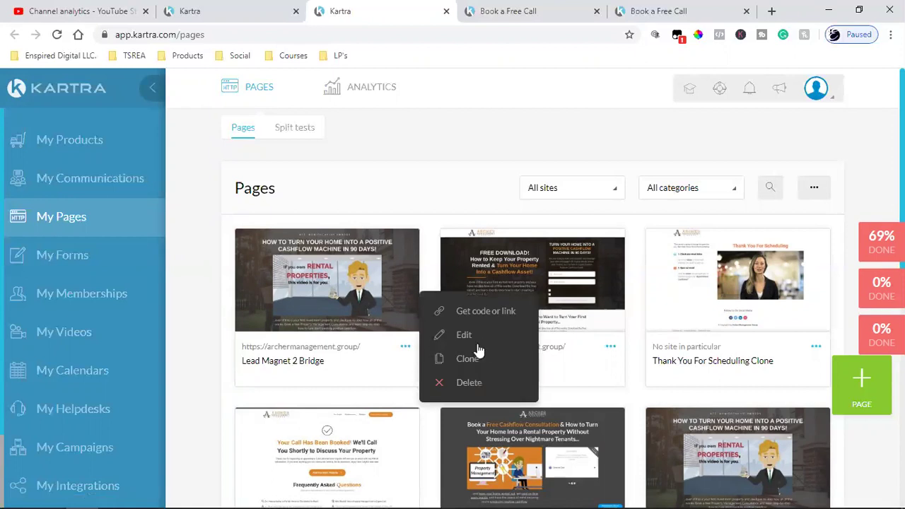
pyautogui.click(485, 313)
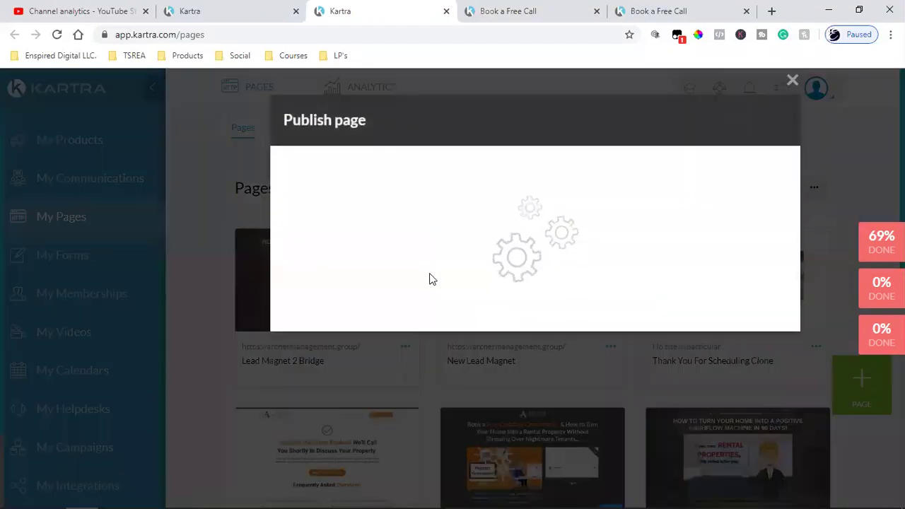
pyautogui.click(408, 300)
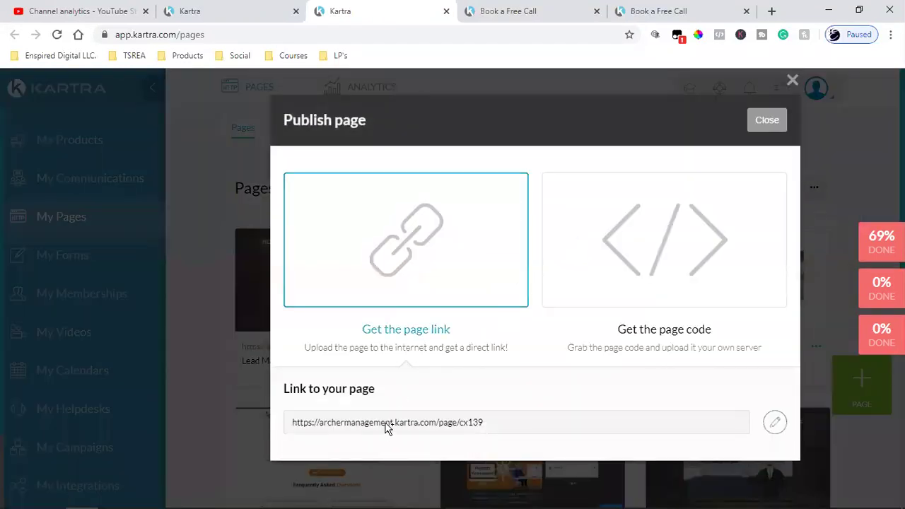
pyautogui.click(393, 425)
pyautogui.rightClick(391, 423)
pyautogui.click(422, 336)
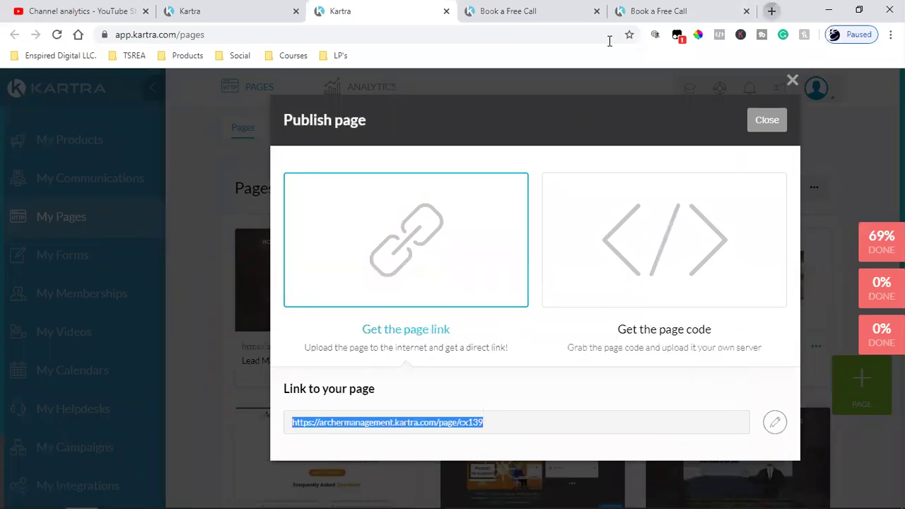
pyautogui.hotkey('ctrl', 't')
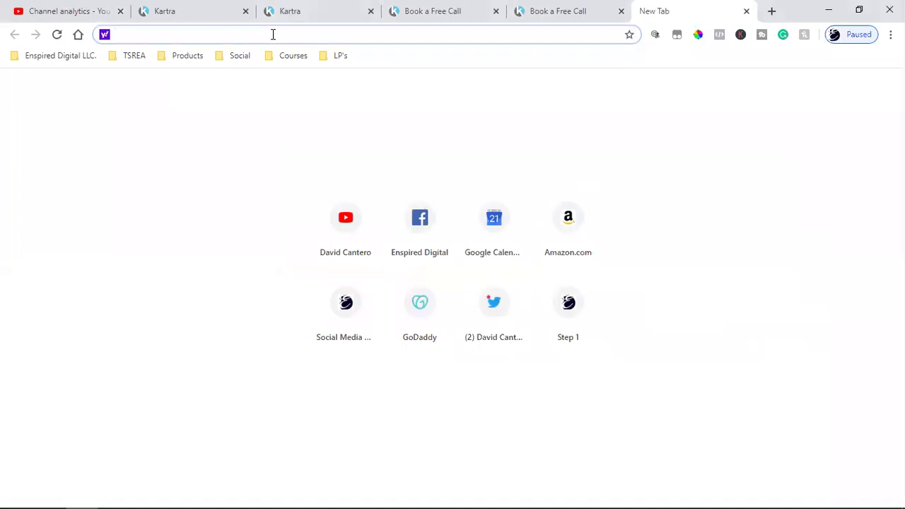
pyautogui.hotkey('ctrl', 'v')
pyautogui.press('Return')
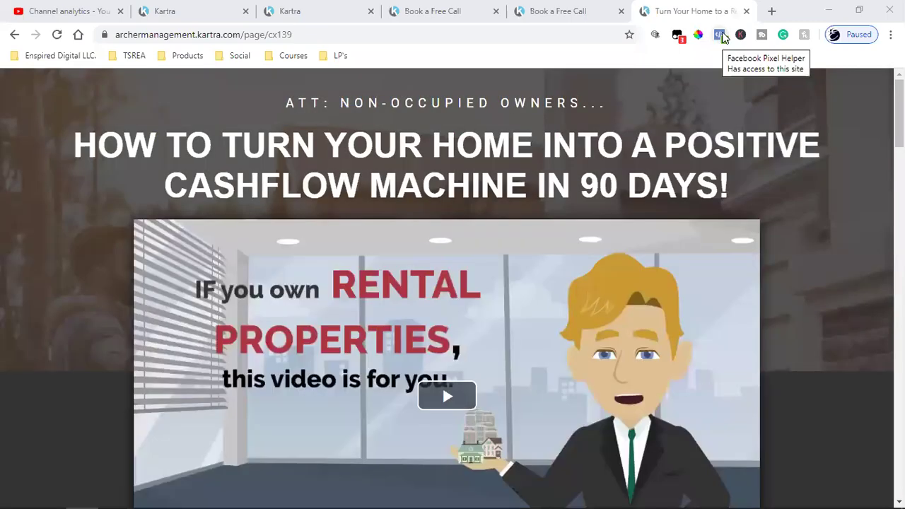
pyautogui.click(721, 35)
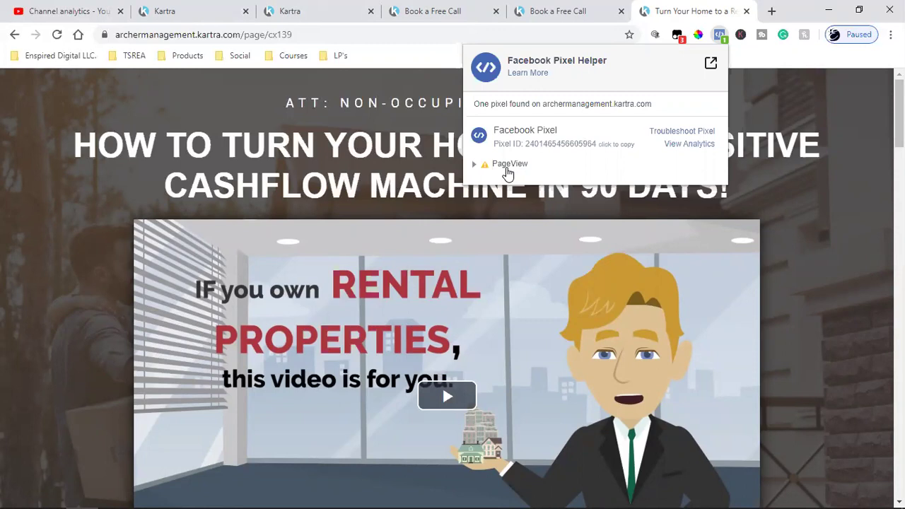
pyautogui.click(826, 333)
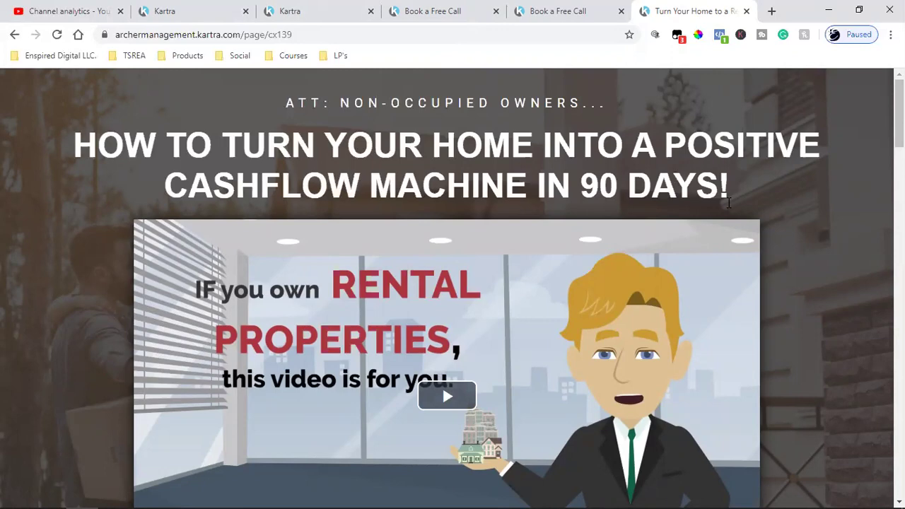
pyautogui.scroll(-6, 790, 283)
pyautogui.scroll(-10, 790, 281)
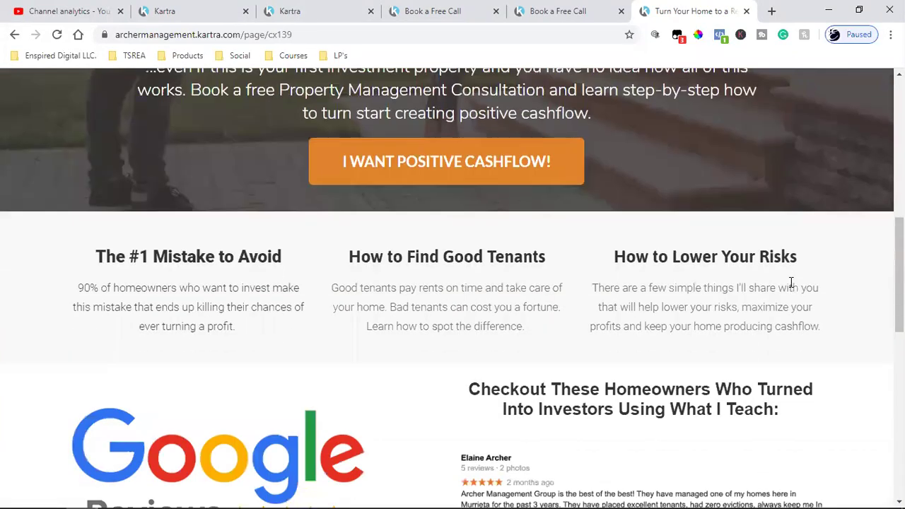
pyautogui.scroll(14, 790, 281)
pyautogui.scroll(3, 790, 281)
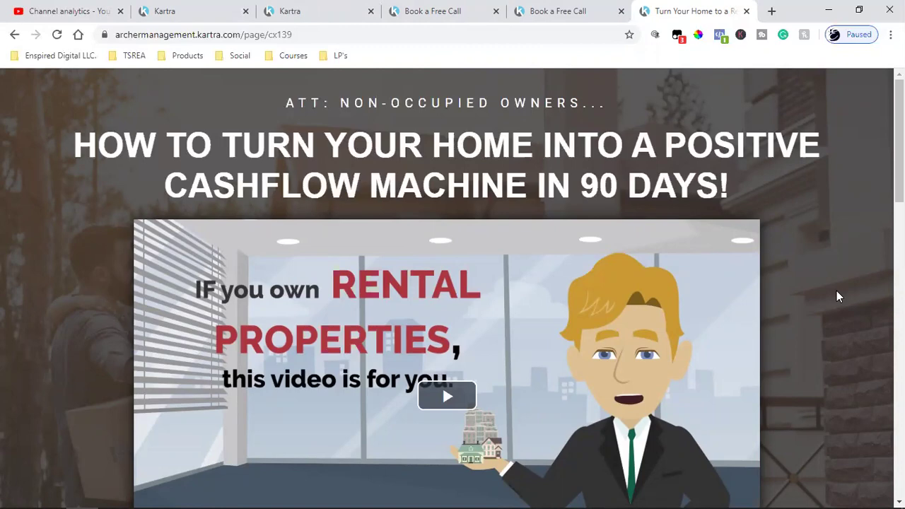
pyautogui.scroll(-2, 607, 322)
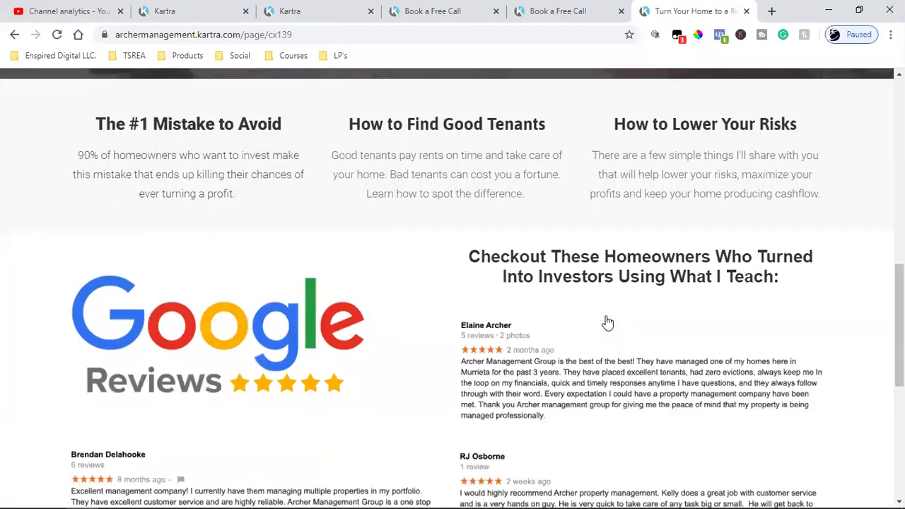
pyautogui.scroll(2, 607, 322)
pyautogui.scroll(-15, 606, 322)
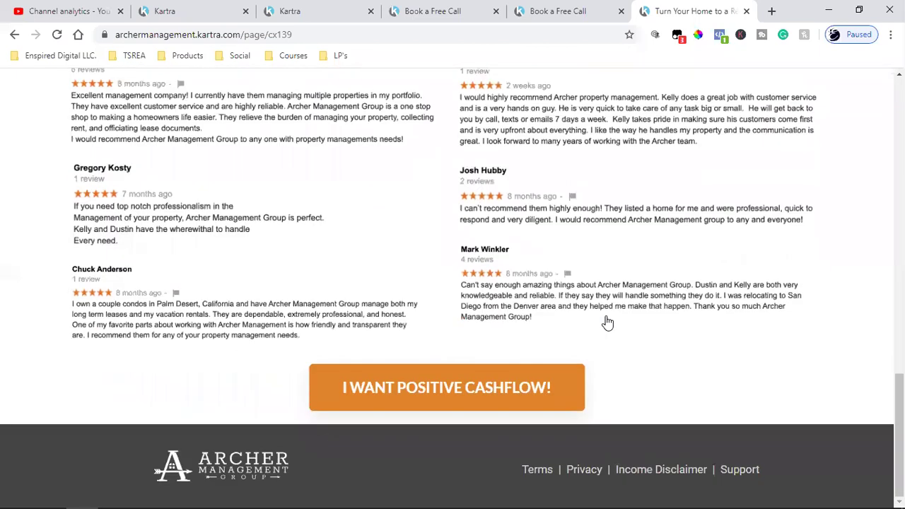
pyautogui.scroll(17, 607, 322)
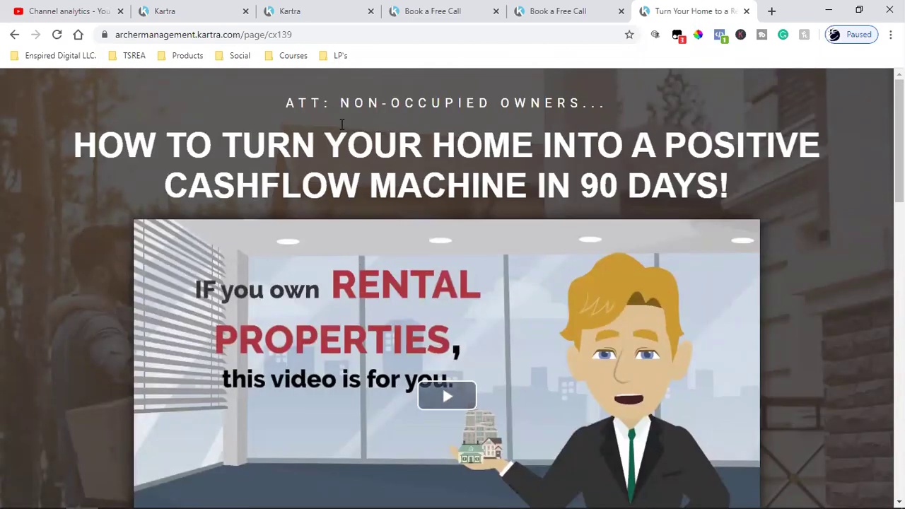
# Close the extra day-selection booking calendar tab
pyautogui.click(542, 10)
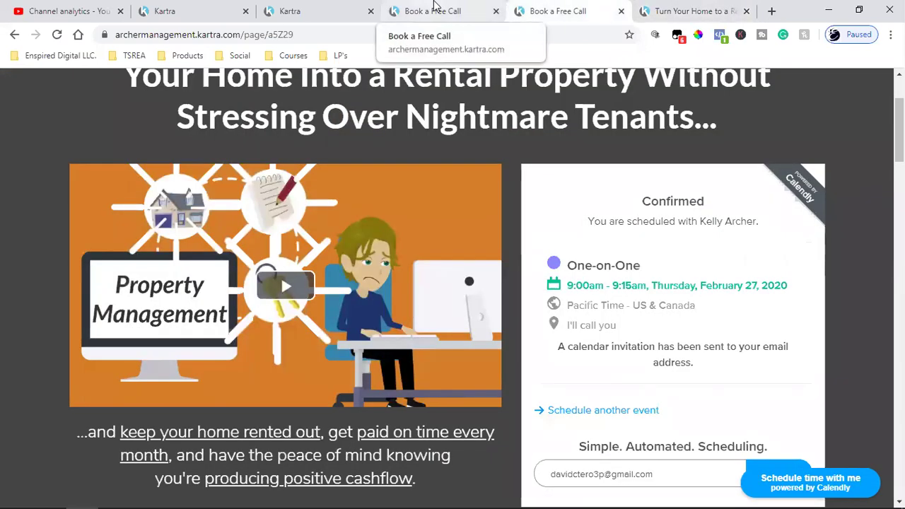
pyautogui.click(434, 7)
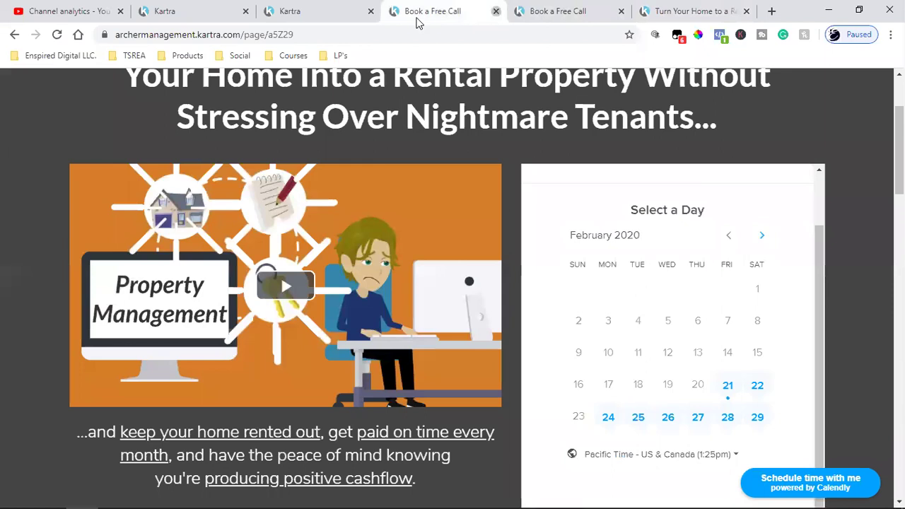
pyautogui.hotkey('ctrl', 'w')
# Close the Publish page dialog and open Lead Magnet 2 Bridge in the page builder
pyautogui.click(354, 8)
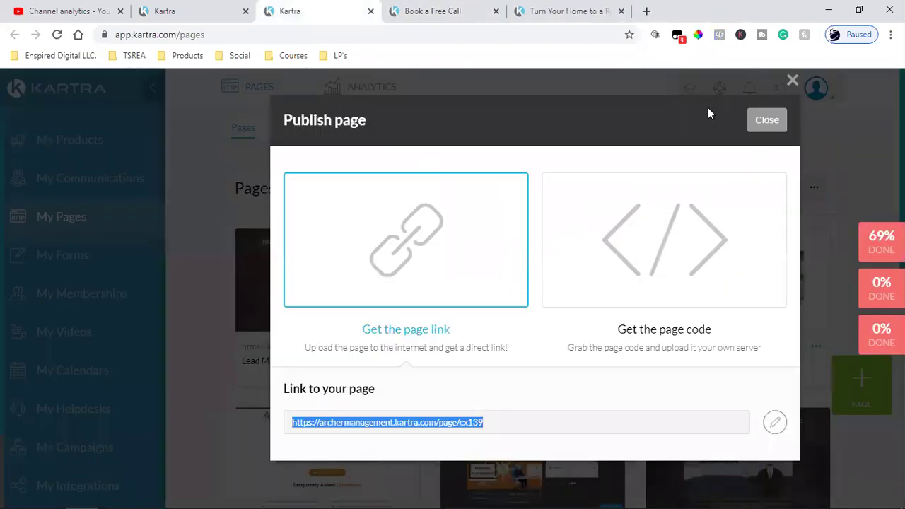
pyautogui.click(765, 119)
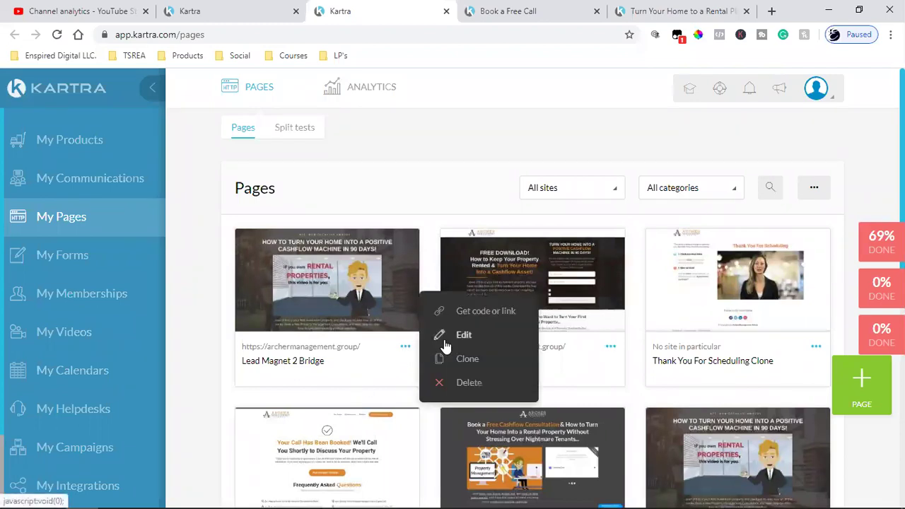
pyautogui.click(442, 335)
pyautogui.click(653, 124)
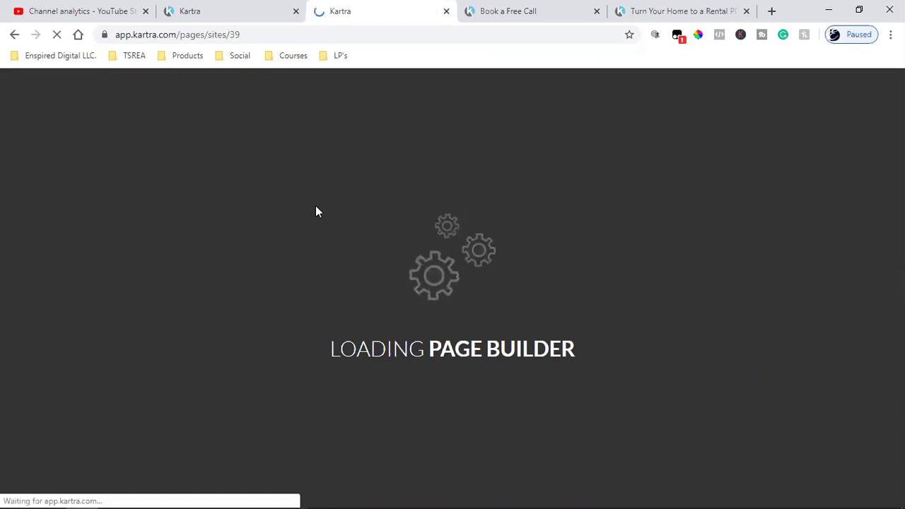
# In a new tab, go from the Enspired Digital Facebook page to Manage Ads
pyautogui.click(769, 10)
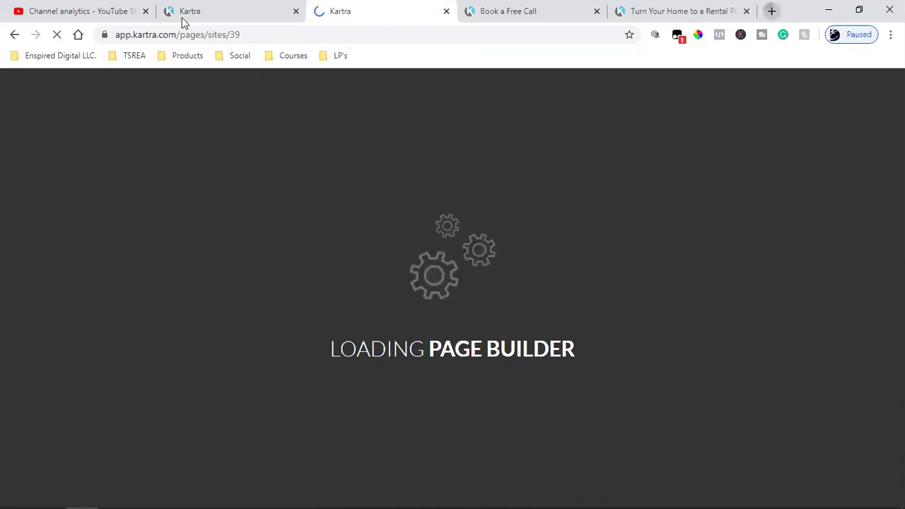
pyautogui.click(134, 55)
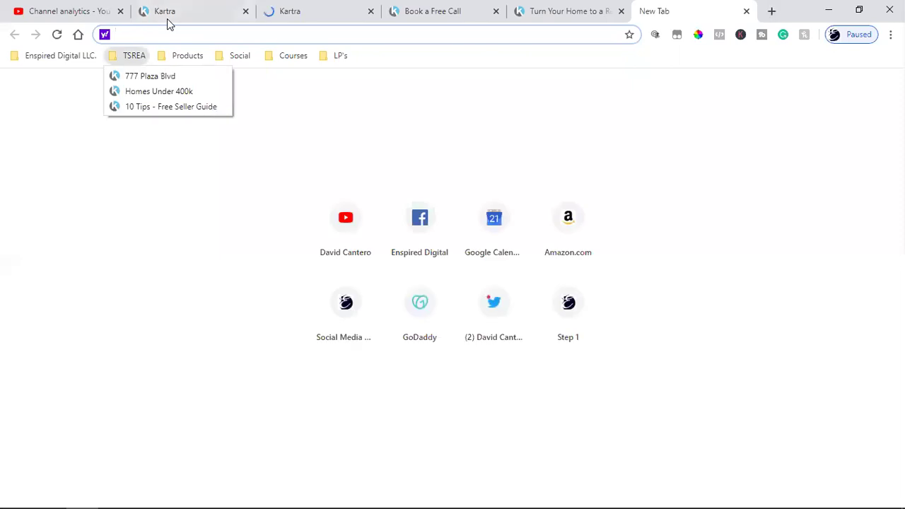
pyautogui.moveTo(275, 65)
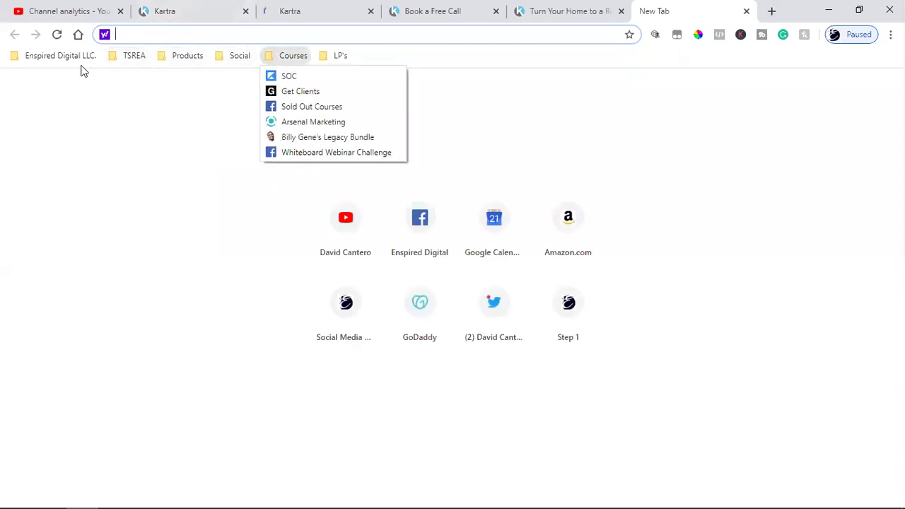
pyautogui.moveTo(74, 56)
pyautogui.moveTo(74, 183)
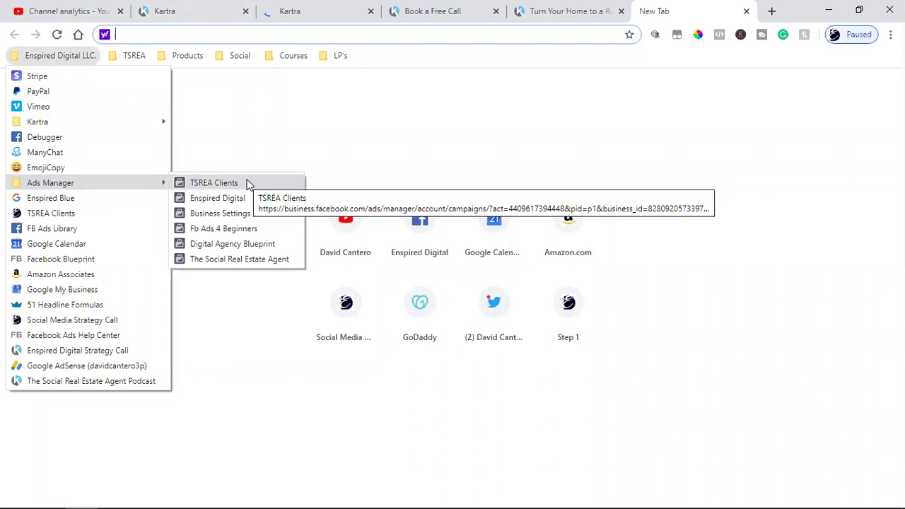
pyautogui.click(336, 145)
pyautogui.click(404, 214)
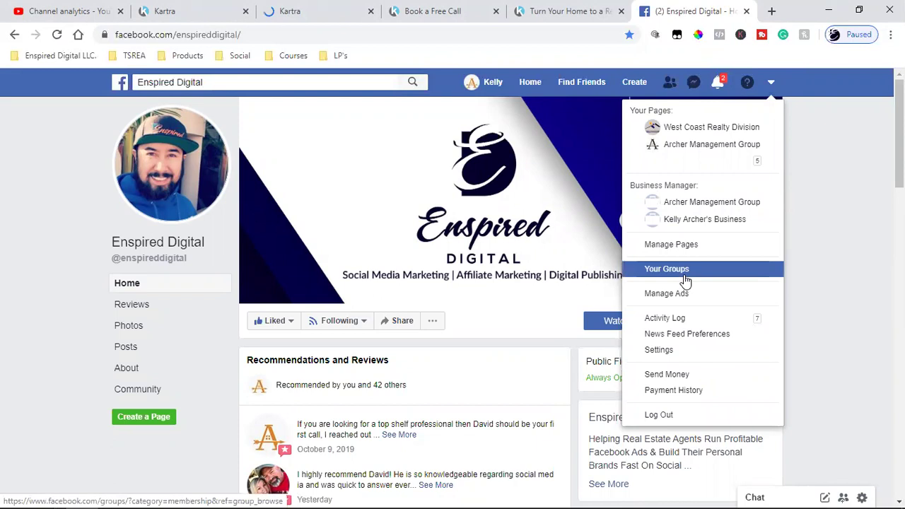
pyautogui.click(697, 295)
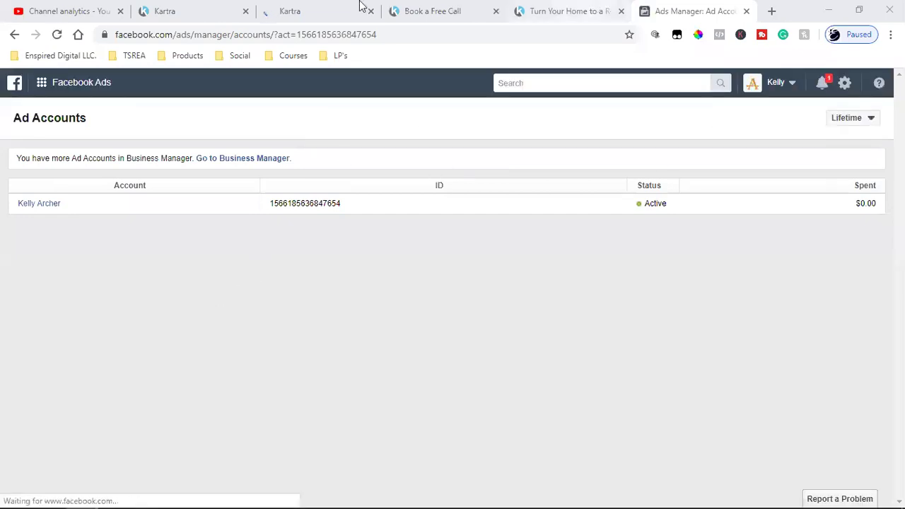
# Cut the Facebook Pixel script from the Lead Magnet 2 Bridge page's head tracking code
pyautogui.click(233, 9)
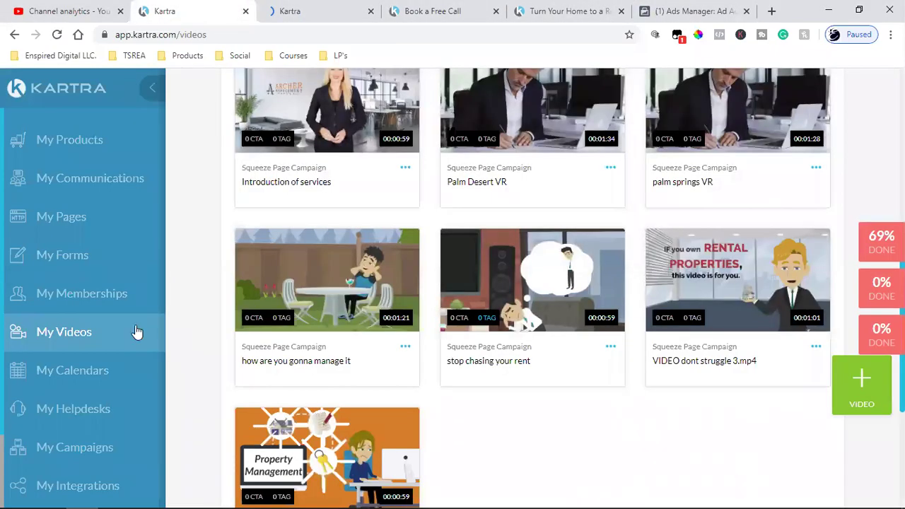
pyautogui.click(305, 10)
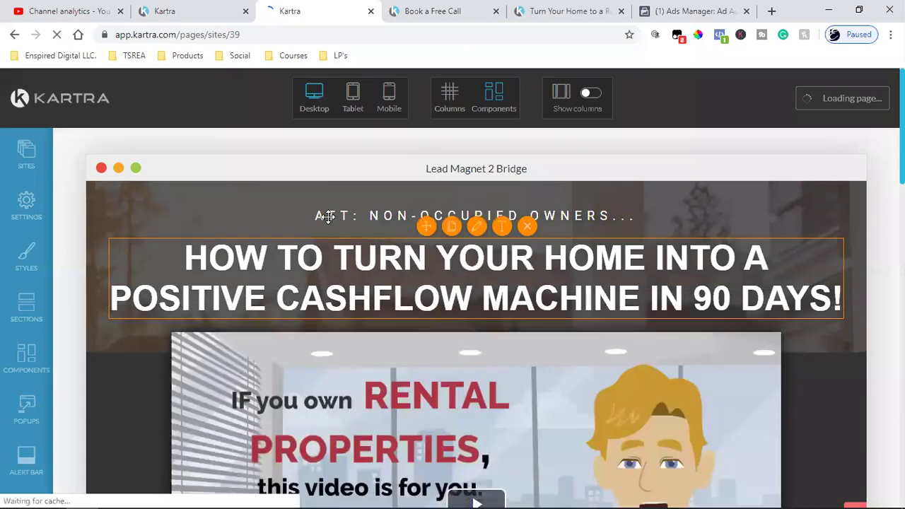
pyautogui.click(23, 205)
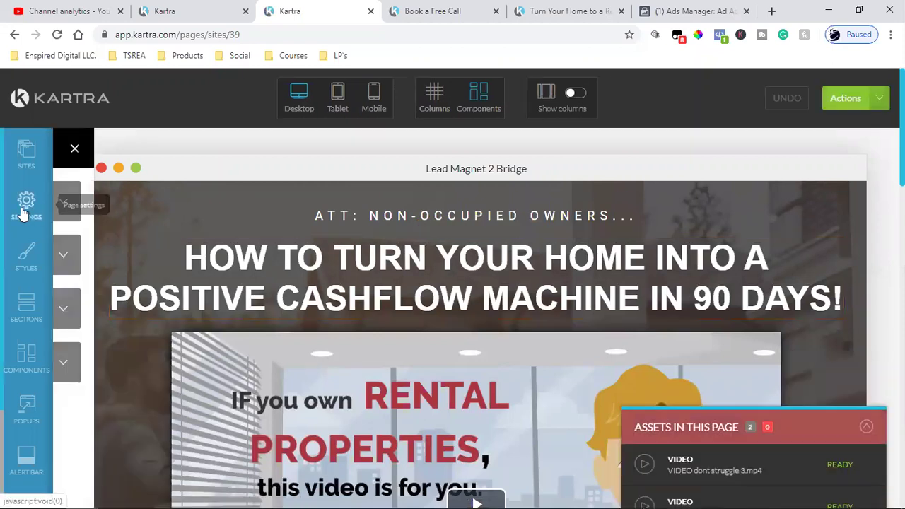
pyautogui.click(222, 269)
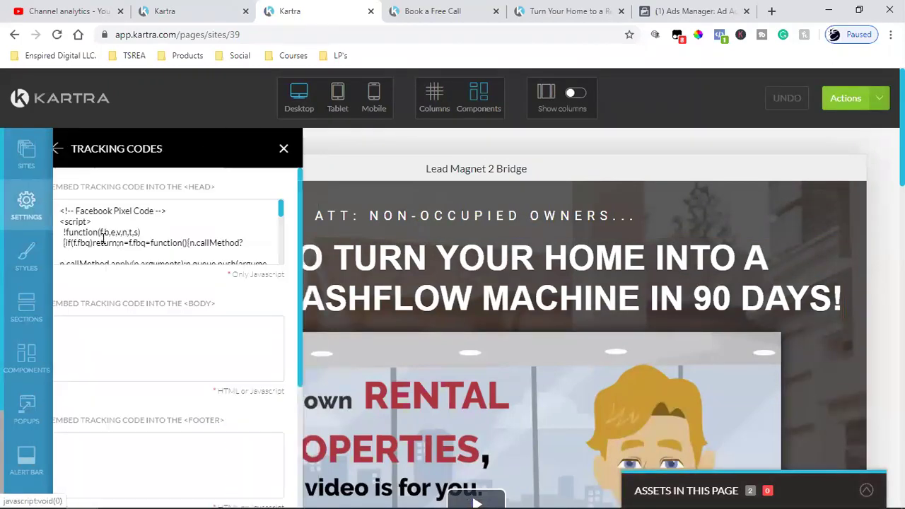
pyautogui.click(77, 212)
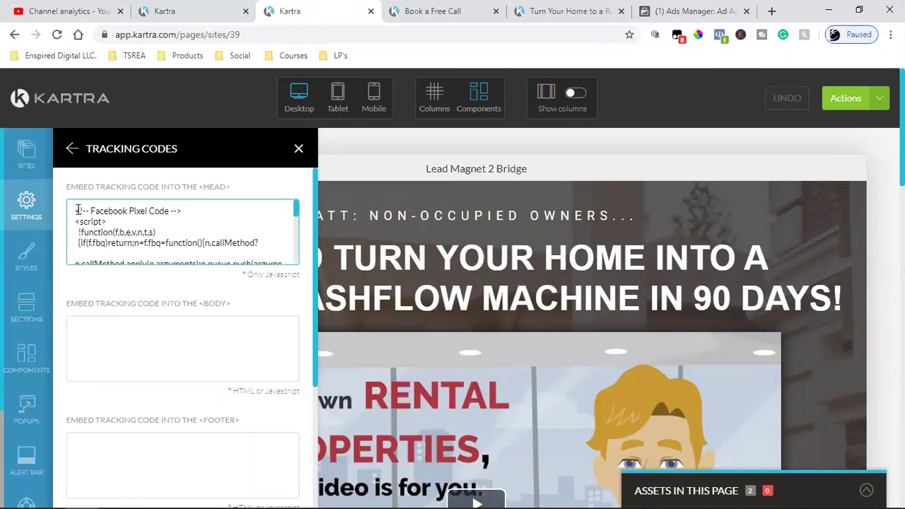
pyautogui.moveTo(75, 211); pyautogui.dragTo(259, 290)
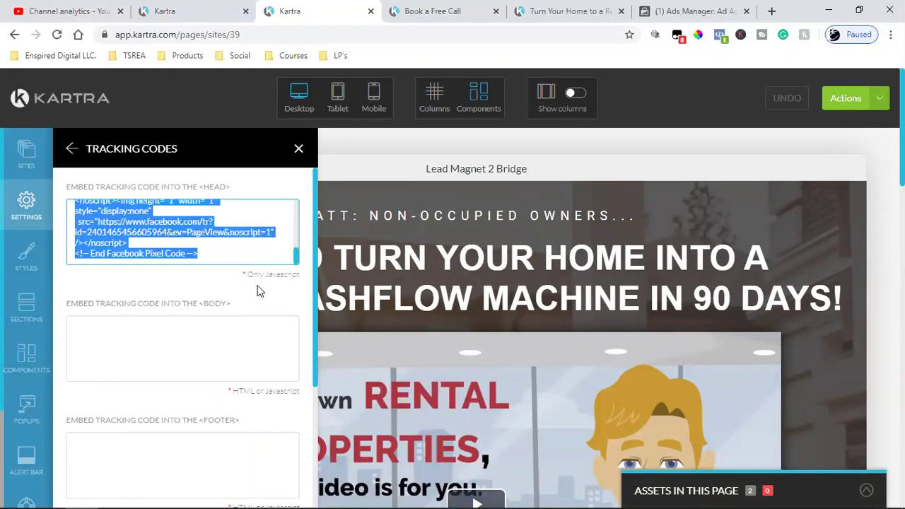
pyautogui.hotkey('ctrl', 'x')
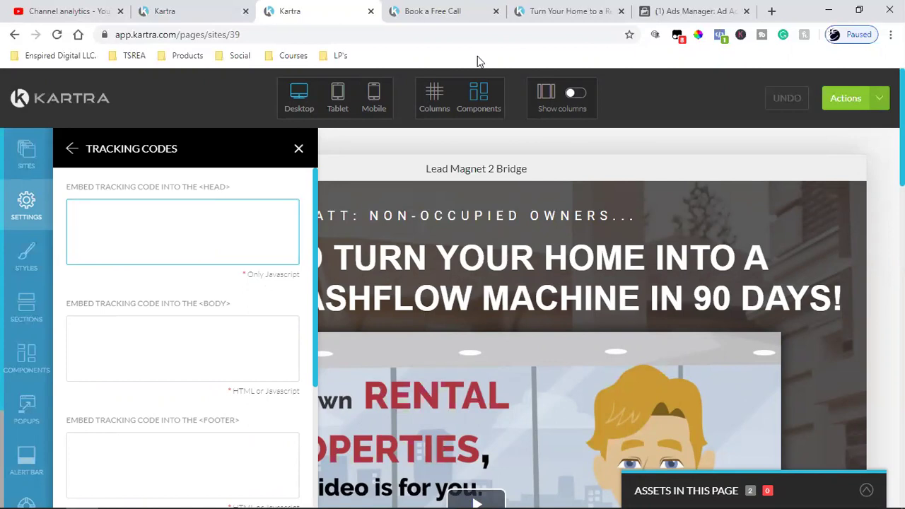
pyautogui.click(665, 6)
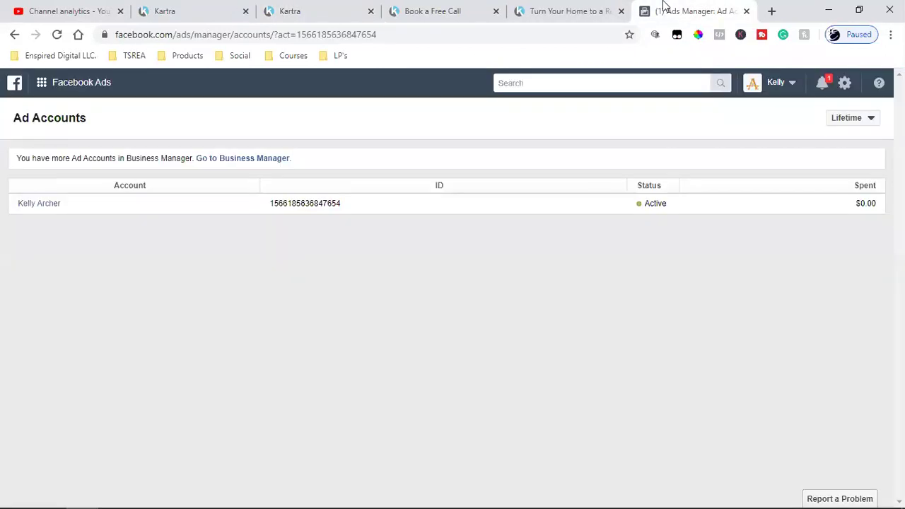
# Switch to Archer Management Group, review its Video views 1st Video campaign, then open Events Manager
pyautogui.click(41, 204)
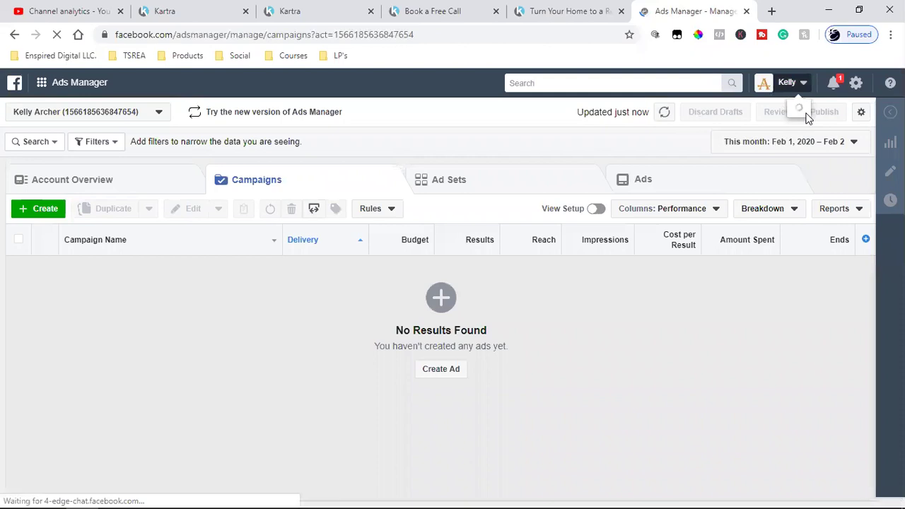
pyautogui.click(794, 82)
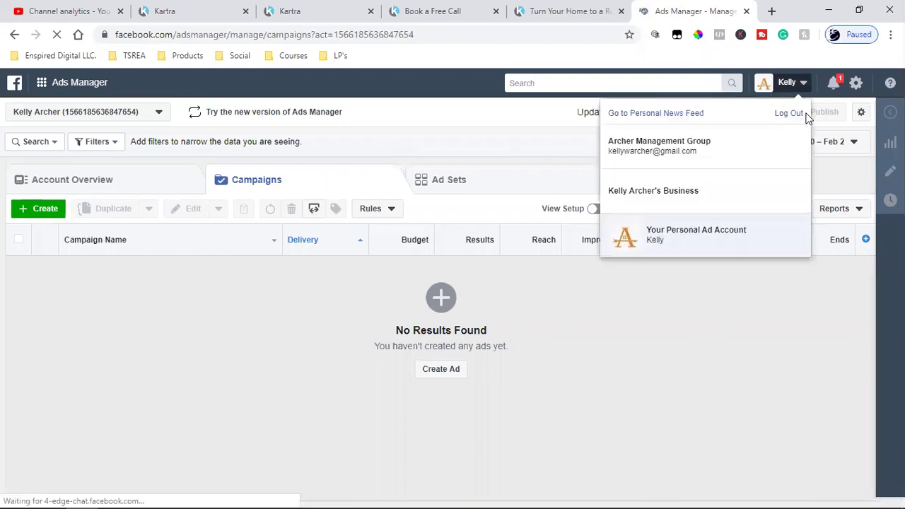
pyautogui.click(728, 143)
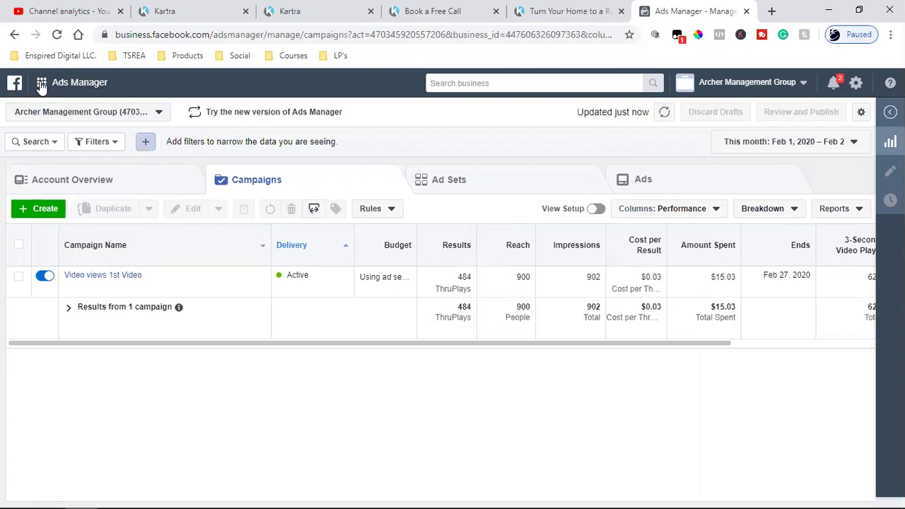
pyautogui.click(42, 84)
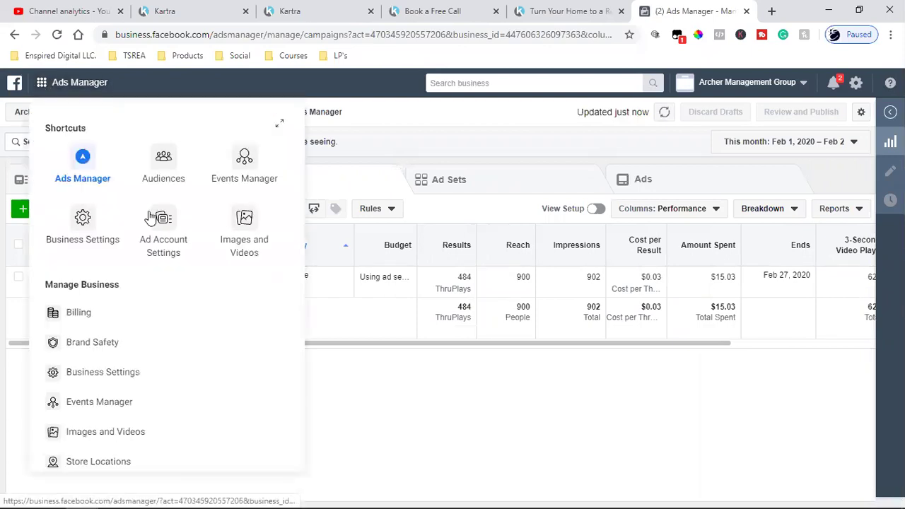
pyautogui.click(243, 159)
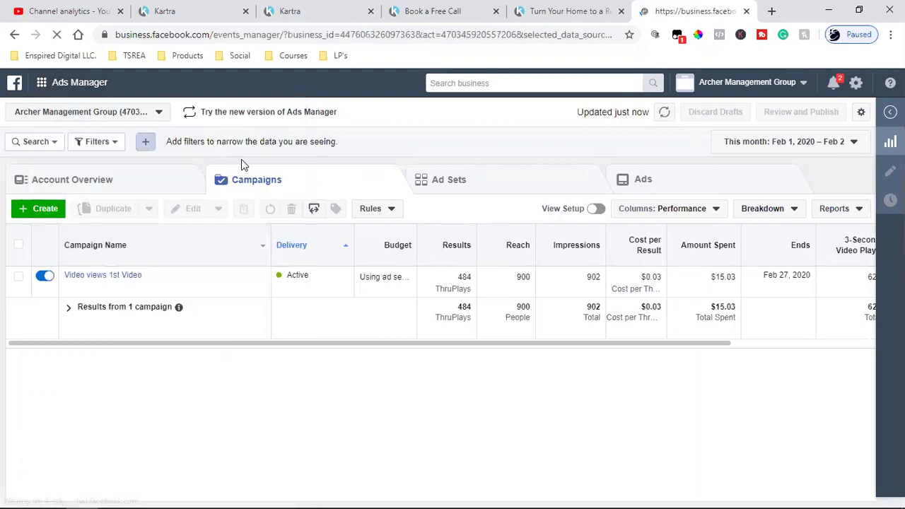
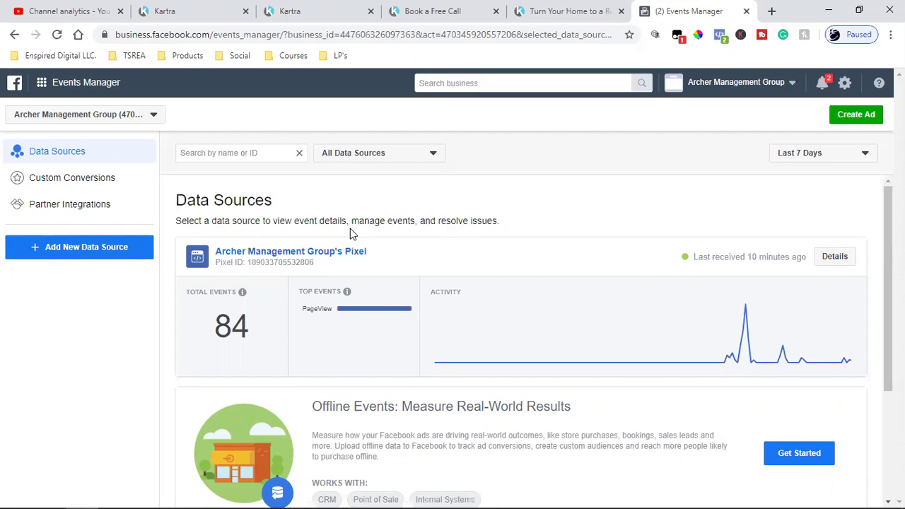
# Copy the pixel's base code for manual installation from Events Manager
pyautogui.click(316, 256)
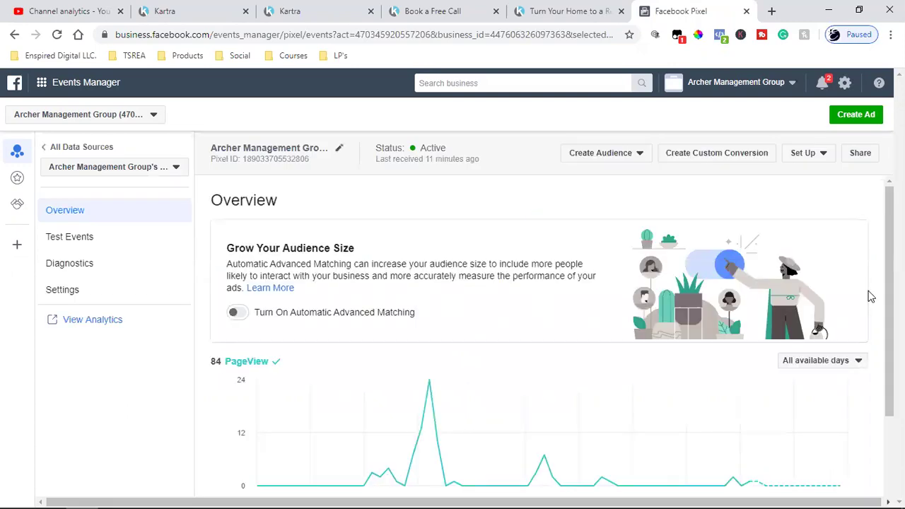
pyautogui.click(815, 155)
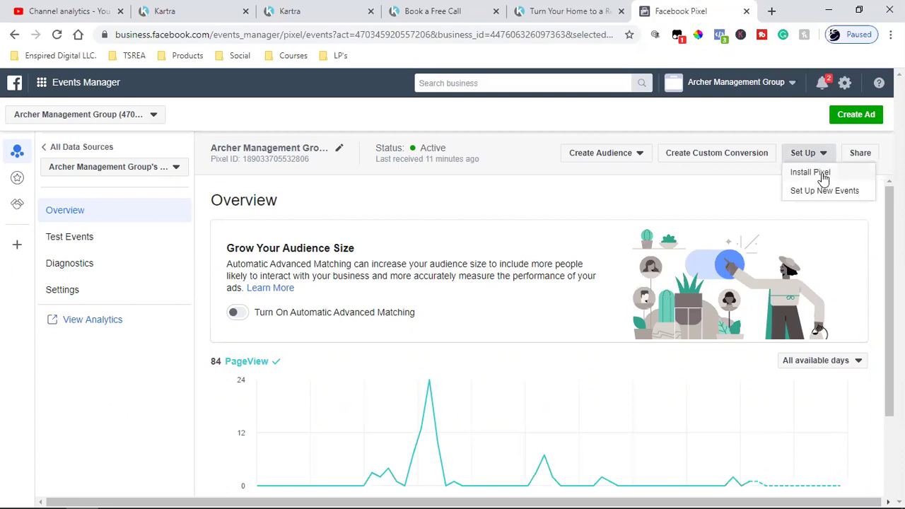
pyautogui.click(814, 172)
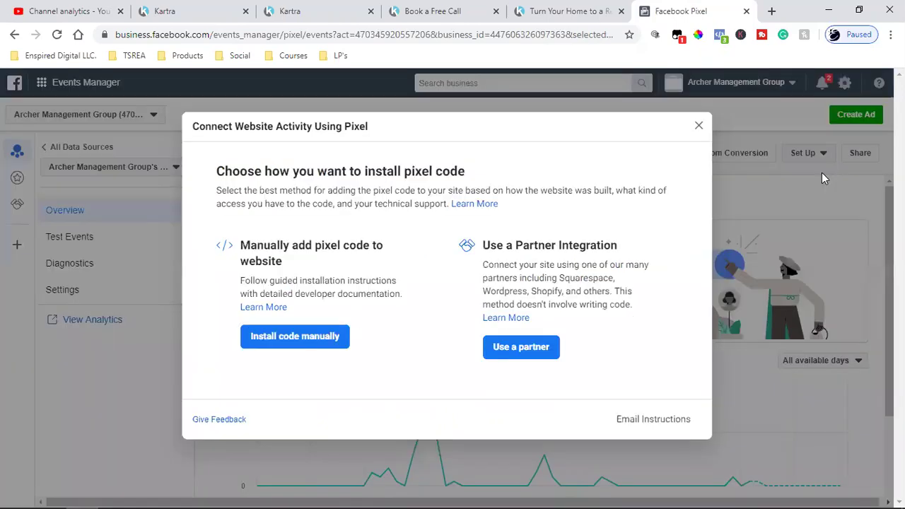
pyautogui.click(290, 335)
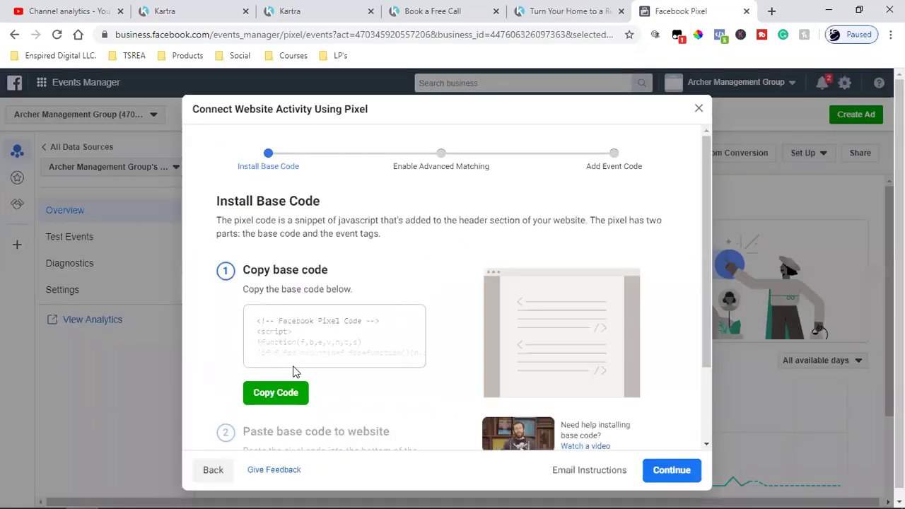
pyautogui.click(282, 393)
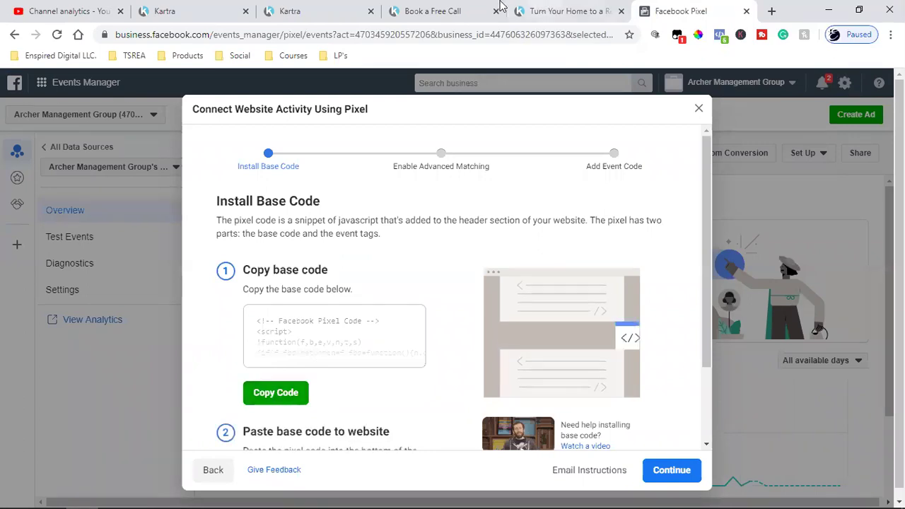
pyautogui.click(297, 11)
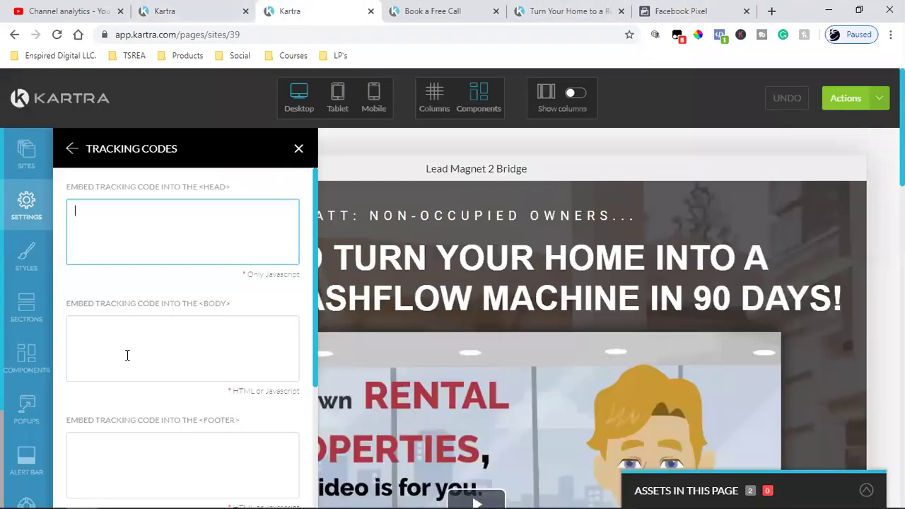
# Paste the Facebook pixel code into Lead Magnet 2 Bridge's Facebook Ads tracking-code field
pyautogui.scroll(-3, 127, 357)
pyautogui.click(117, 375)
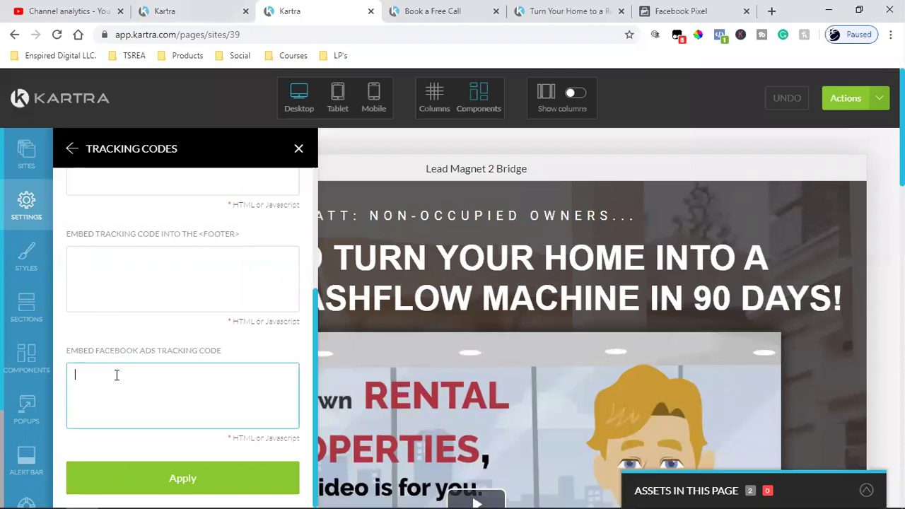
pyautogui.hotkey('ctrl', 'v')
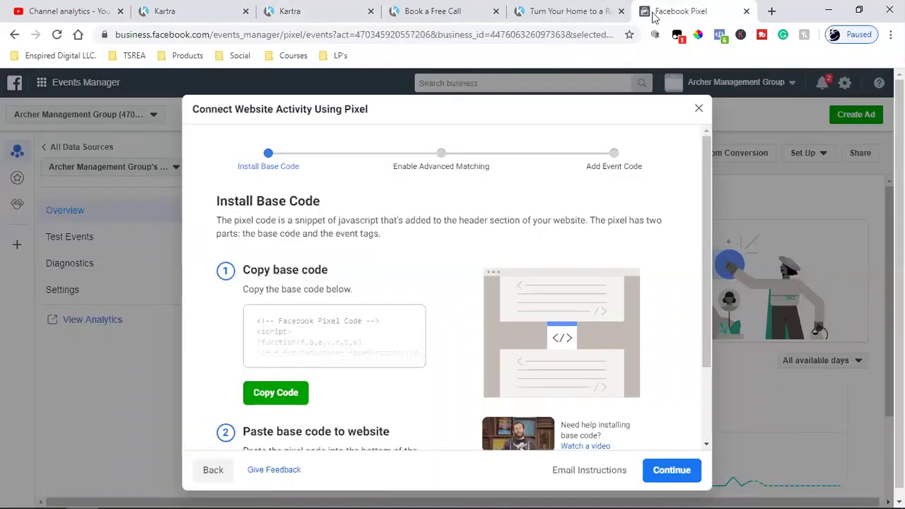
pyautogui.click(658, 9)
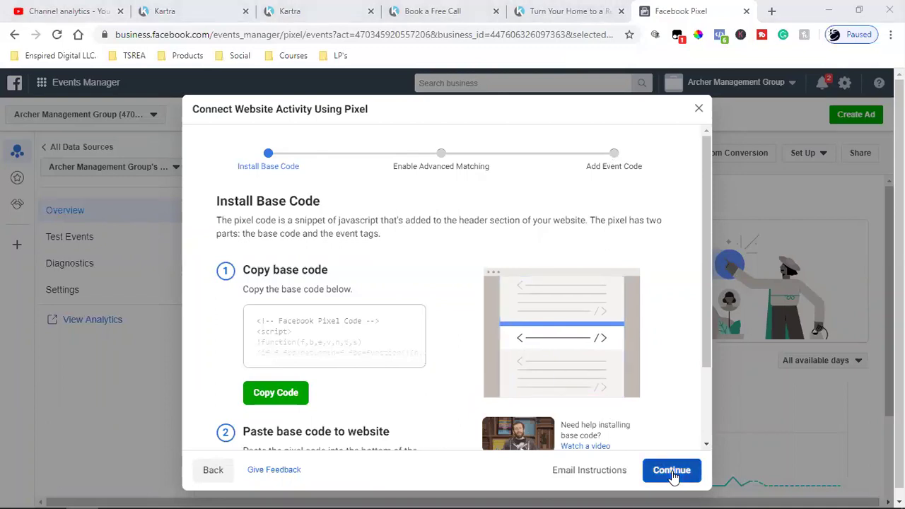
# Continue past Advanced Matching and Add Event Code, then launch the Event Setup Tool
pyautogui.scroll(-3, 657, 394)
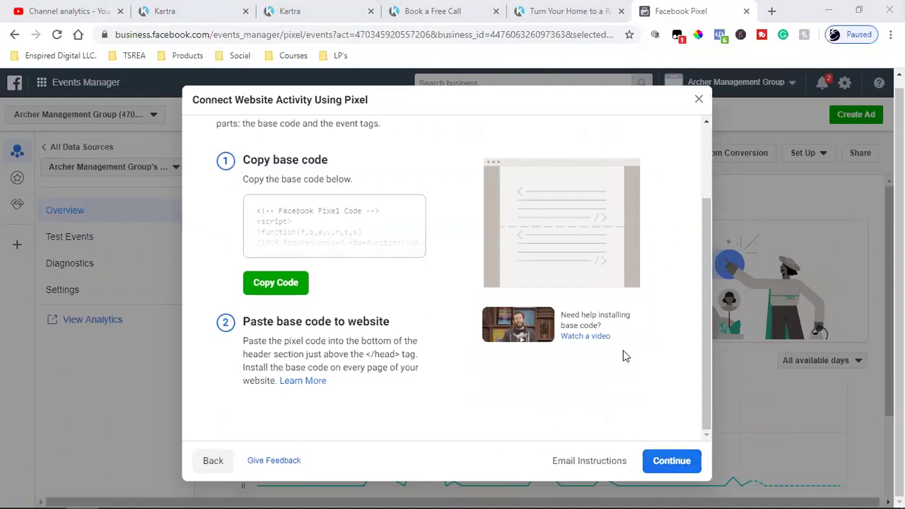
pyautogui.click(661, 461)
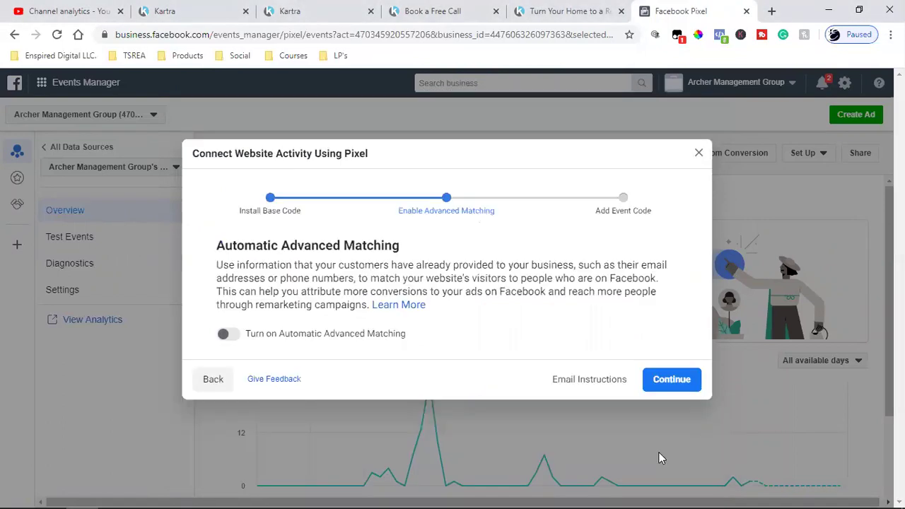
pyautogui.click(680, 380)
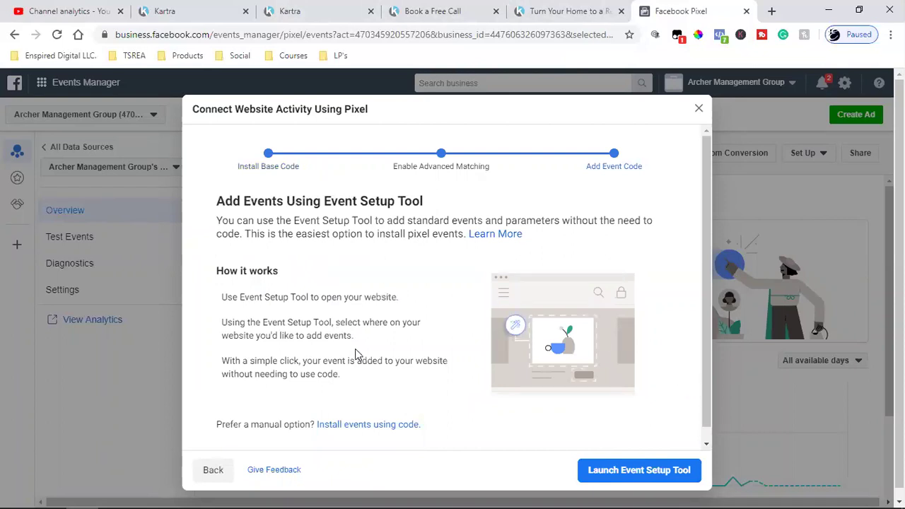
pyautogui.scroll(-1, 357, 354)
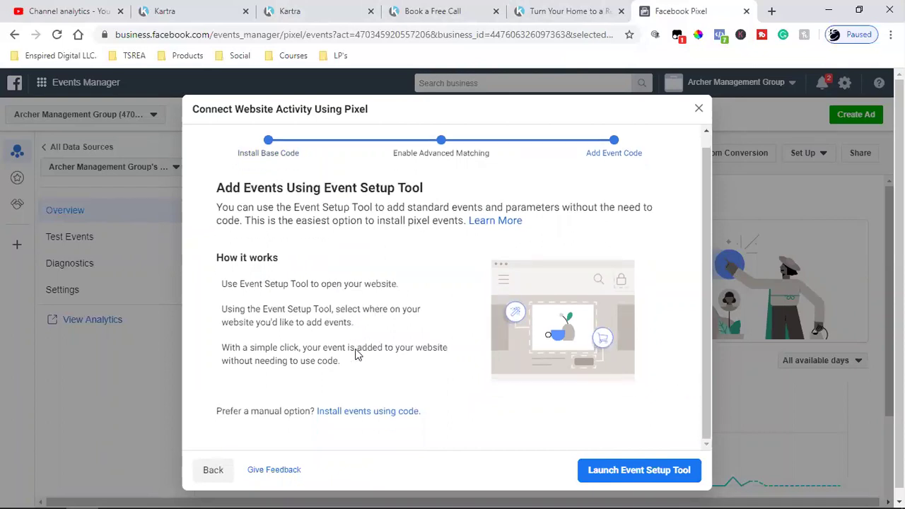
pyautogui.scroll(-1, 358, 353)
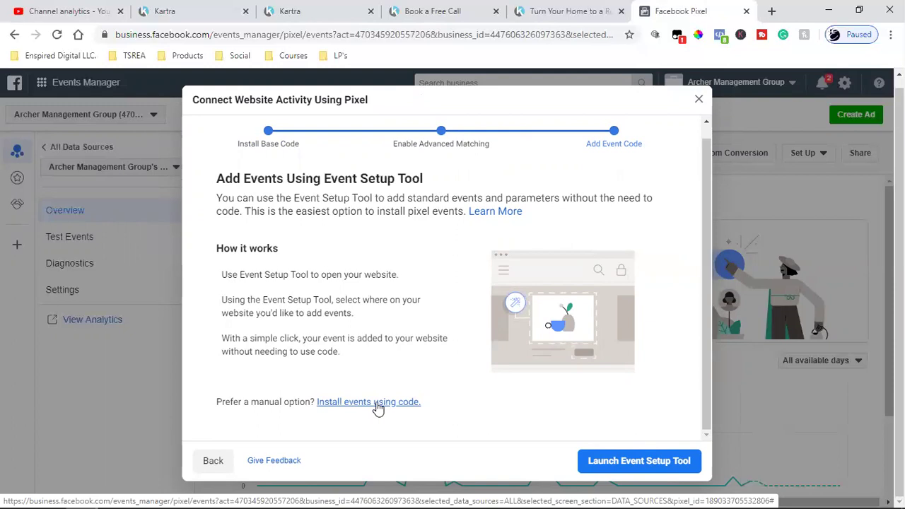
pyautogui.click(678, 460)
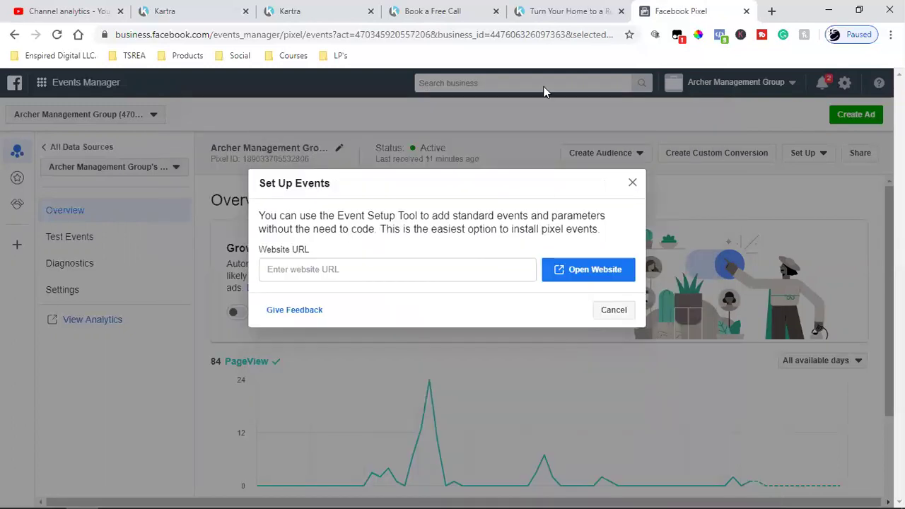
pyautogui.click(329, 11)
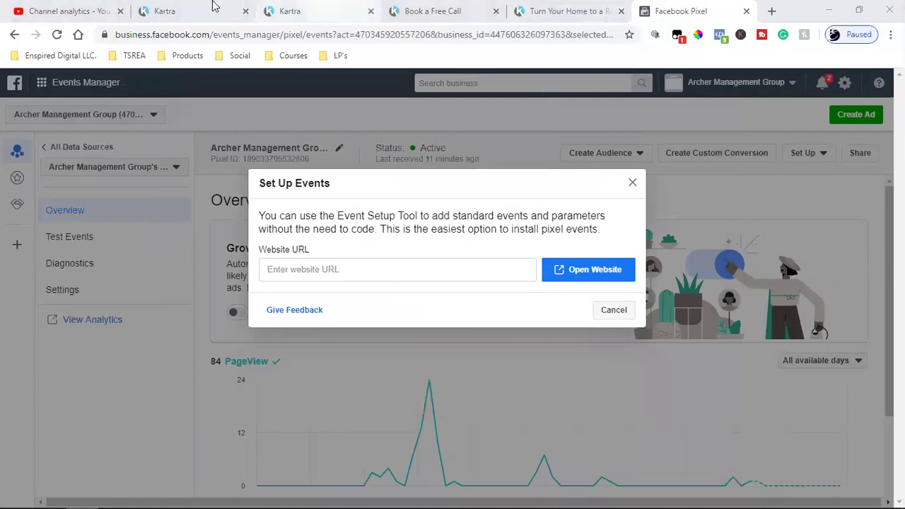
# Apply the pixel tracking code and save the page's progress
pyautogui.click(223, 476)
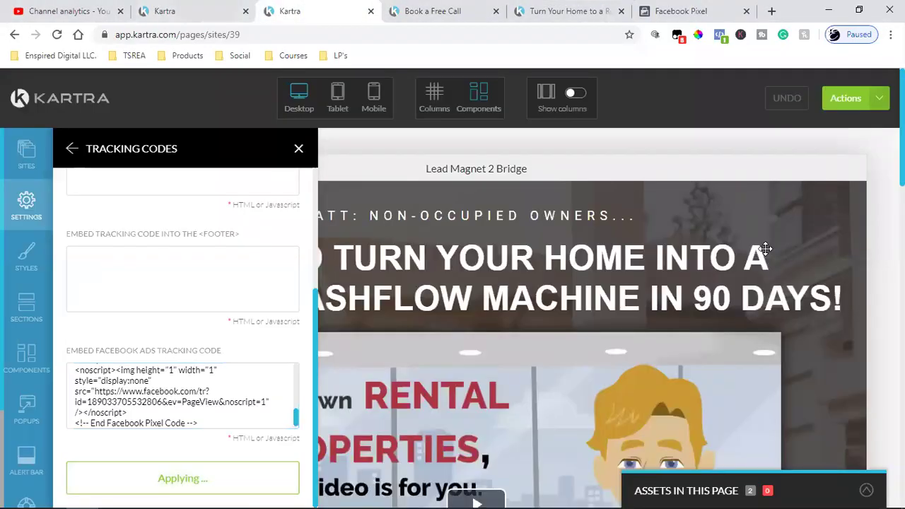
pyautogui.click(879, 103)
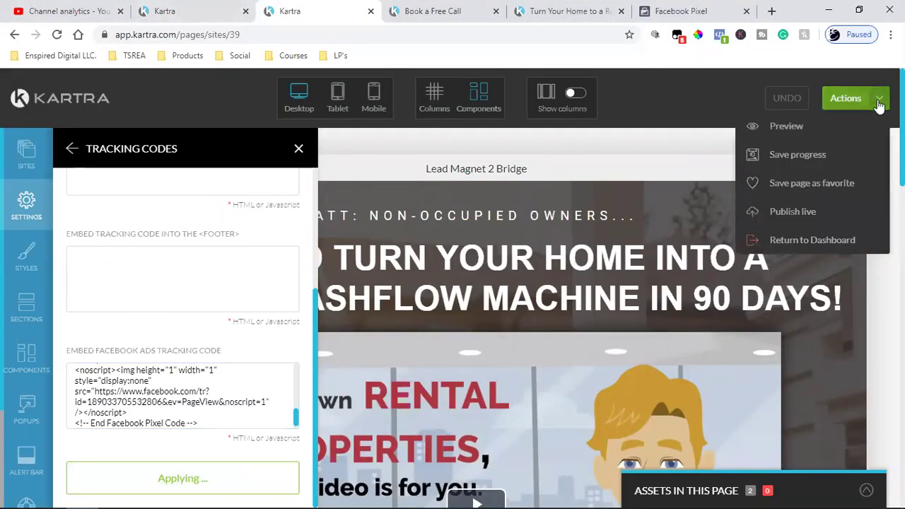
pyautogui.click(813, 164)
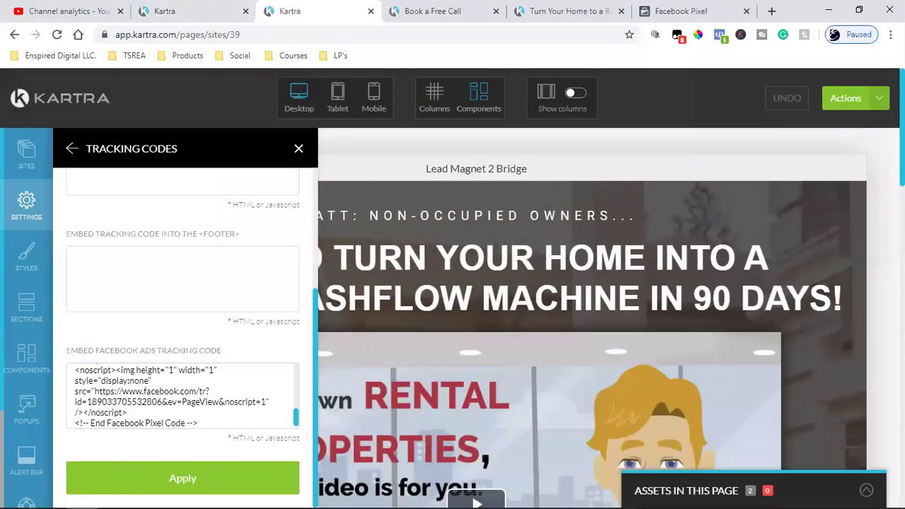
# Publish the Lead Magnet 2 Bridge page live and get its direct link
pyautogui.click(846, 99)
pyautogui.click(819, 212)
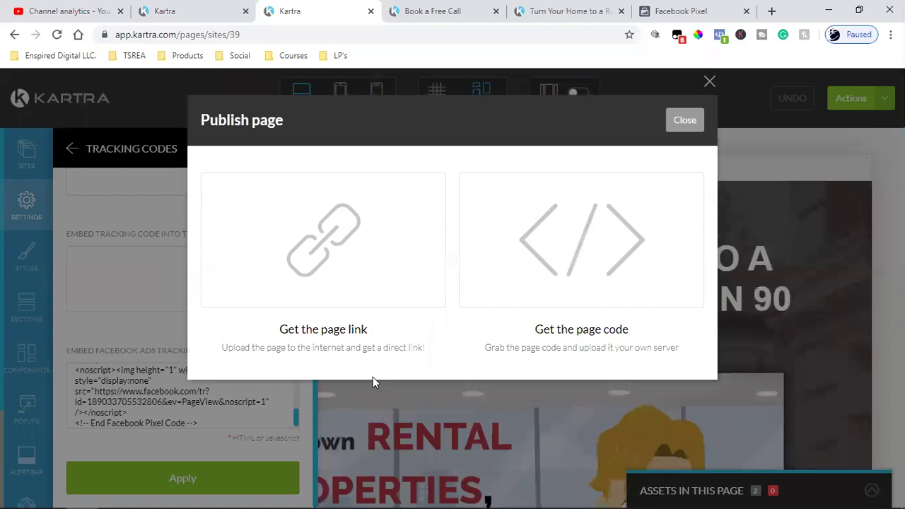
pyautogui.click(350, 264)
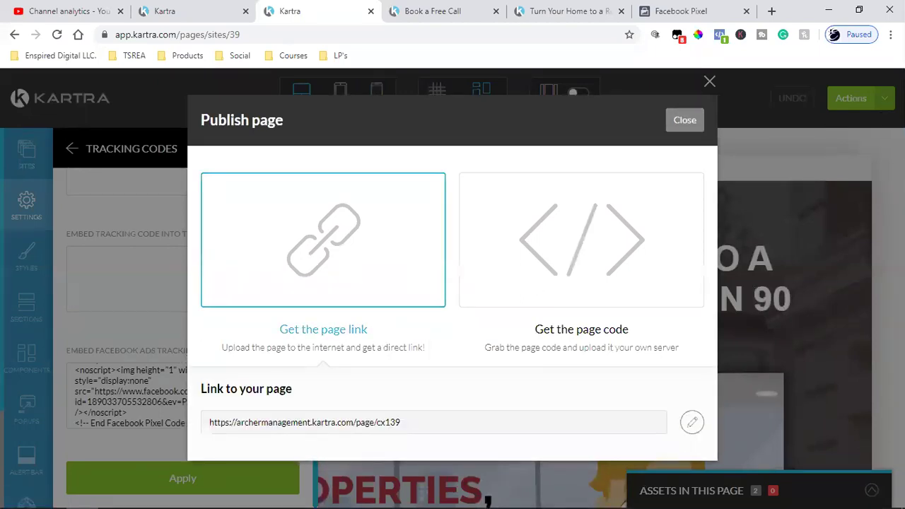
pyautogui.press('Escape')
# Exit the Kartra page editor to the dashboard and view the live Turn Your Home page
pyautogui.click(861, 98)
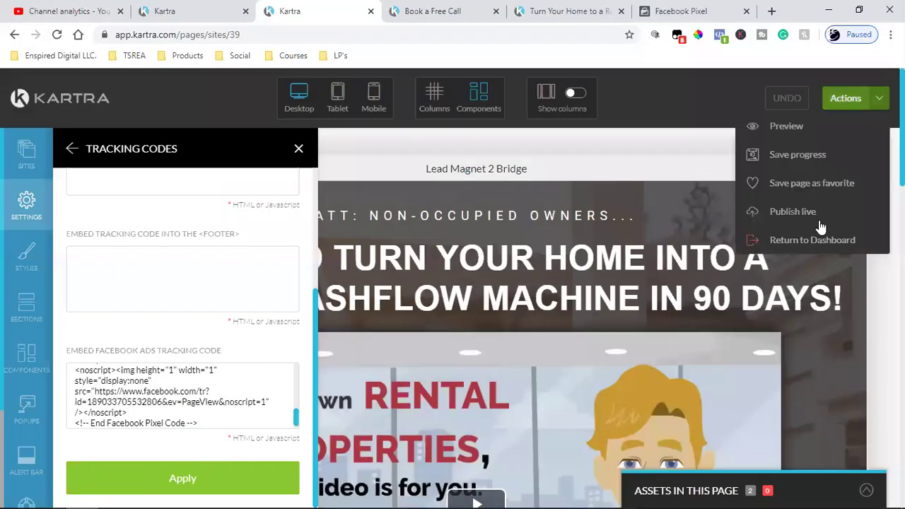
pyautogui.click(806, 241)
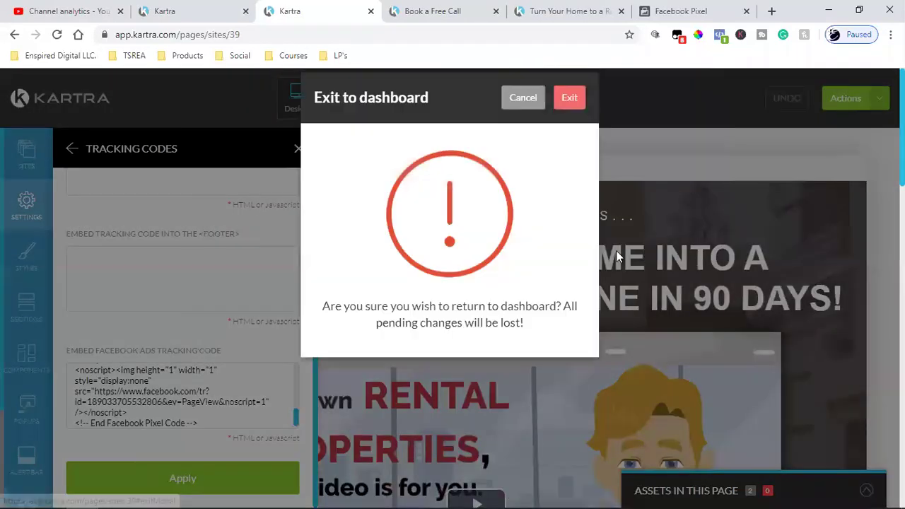
pyautogui.click(571, 121)
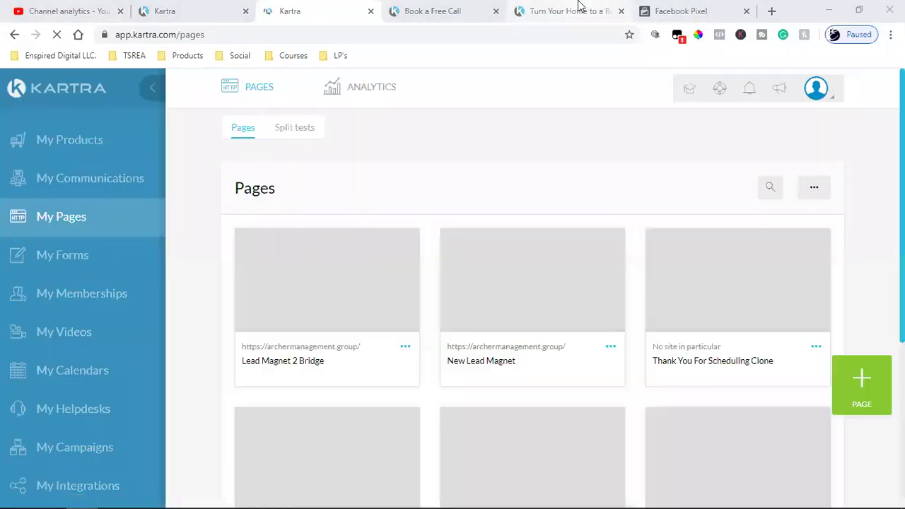
pyautogui.click(579, 9)
pyautogui.click(428, 10)
pyautogui.click(566, 11)
# Reload the live page and confirm with Pixel Helper that the pixel fires PageView
pyautogui.click(57, 34)
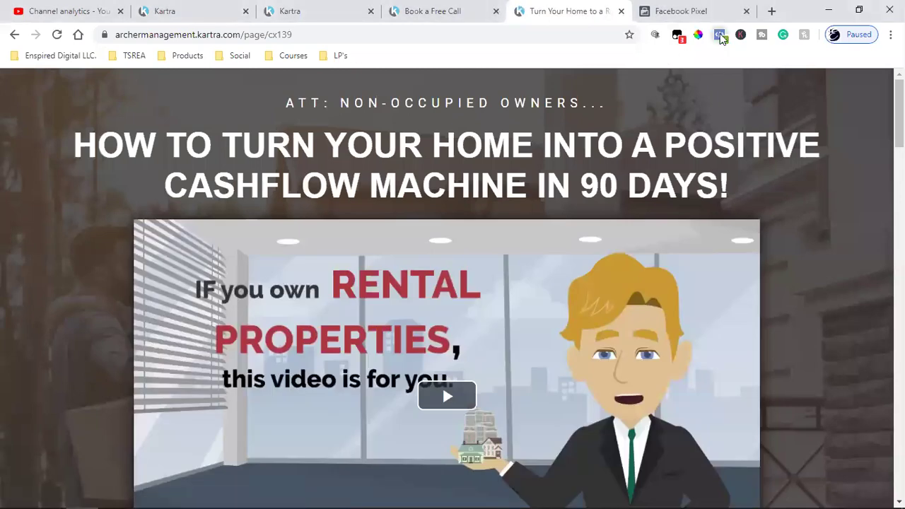
pyautogui.click(720, 35)
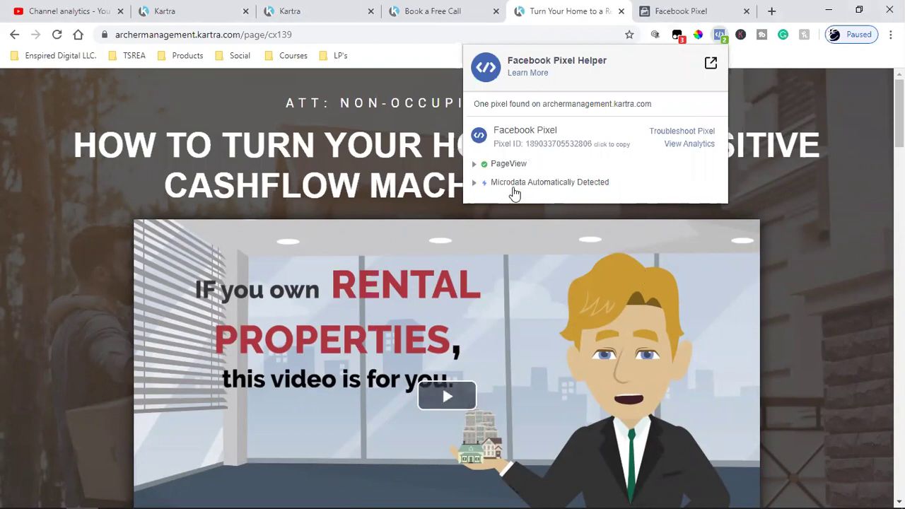
pyautogui.click(343, 82)
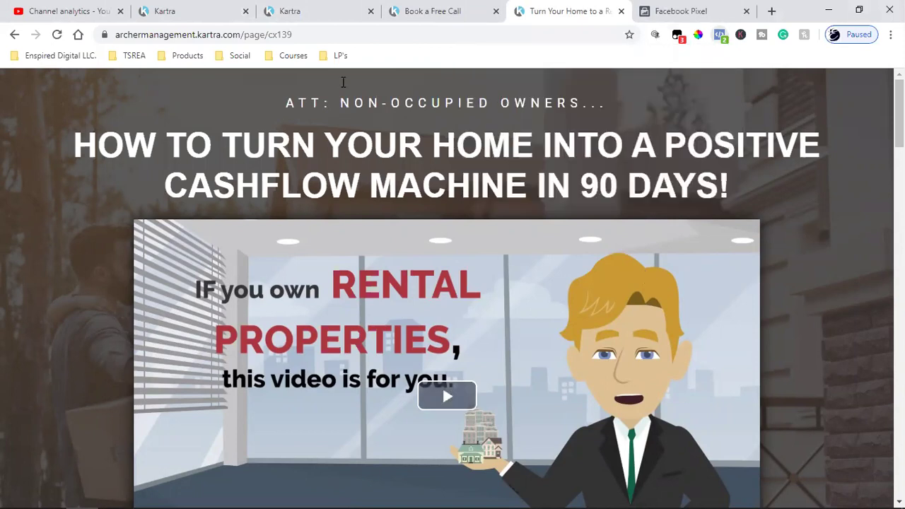
# Copy the landing page URL and dismiss Events Manager's Set Up Events dialog
pyautogui.click(244, 37)
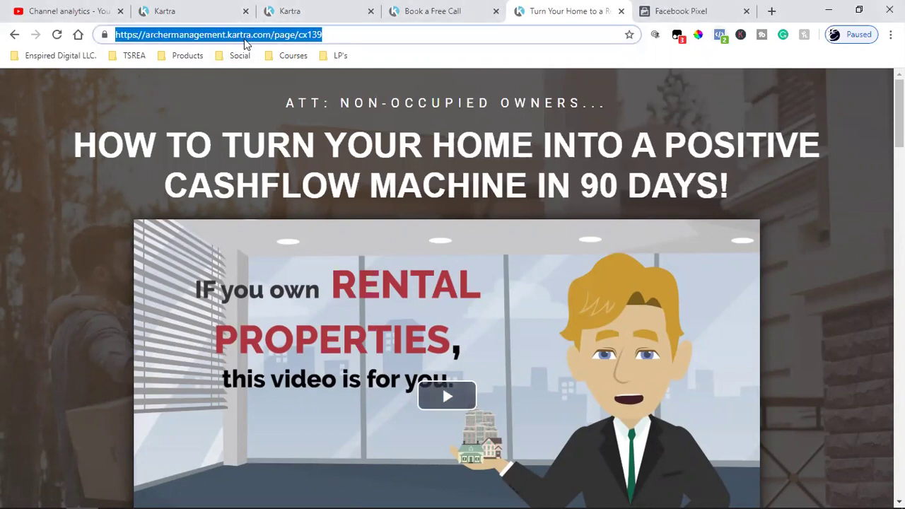
pyautogui.rightClick(249, 42)
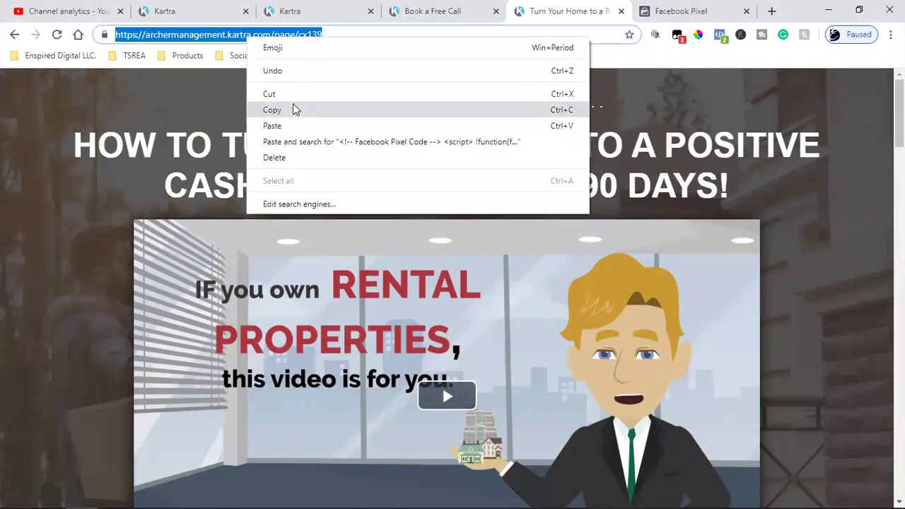
pyautogui.click(294, 108)
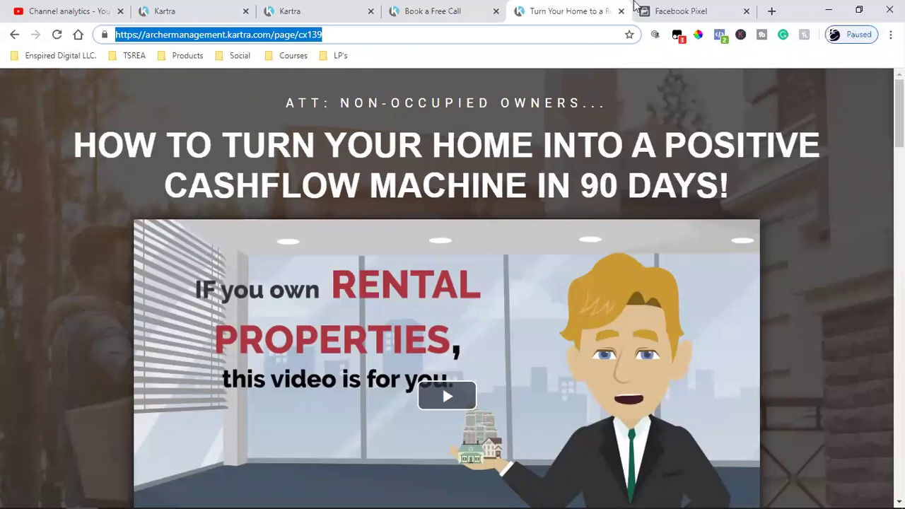
pyautogui.click(639, 9)
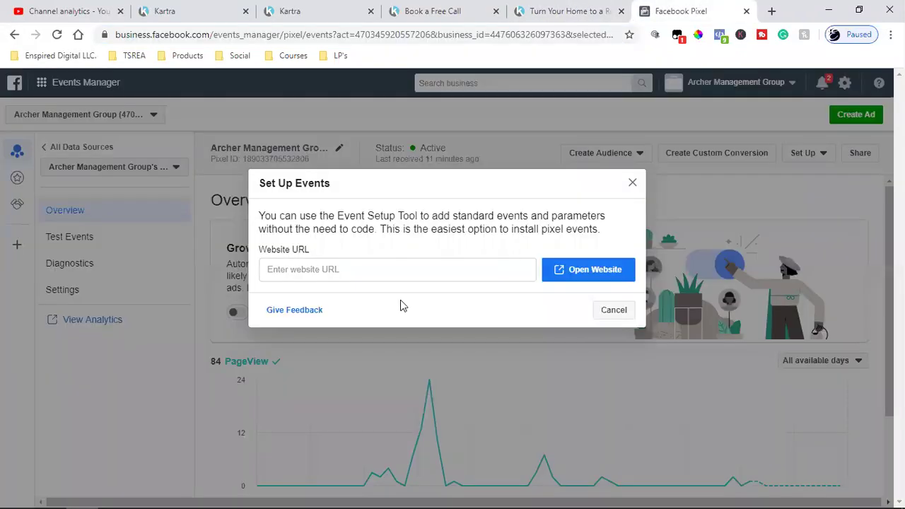
pyautogui.click(614, 310)
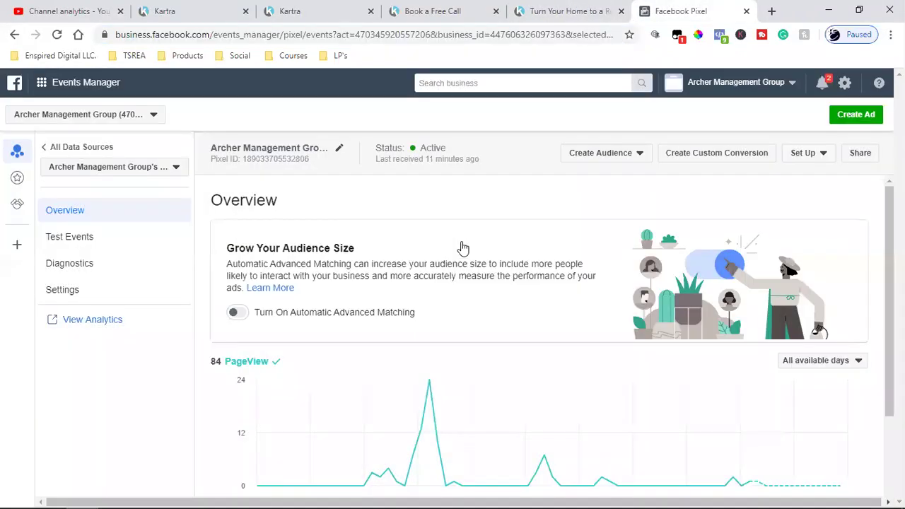
pyautogui.click(42, 83)
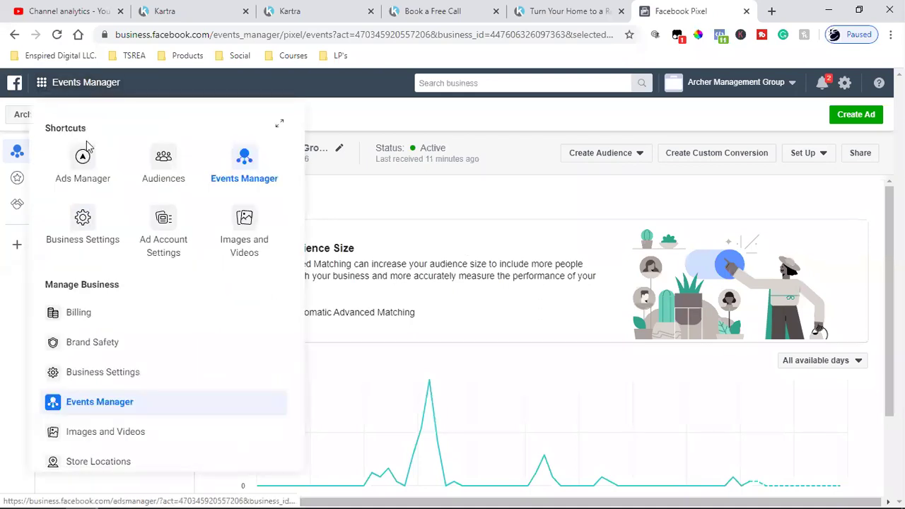
# Go to the Audiences page listing the six Customer List custom audiences
pyautogui.click(186, 178)
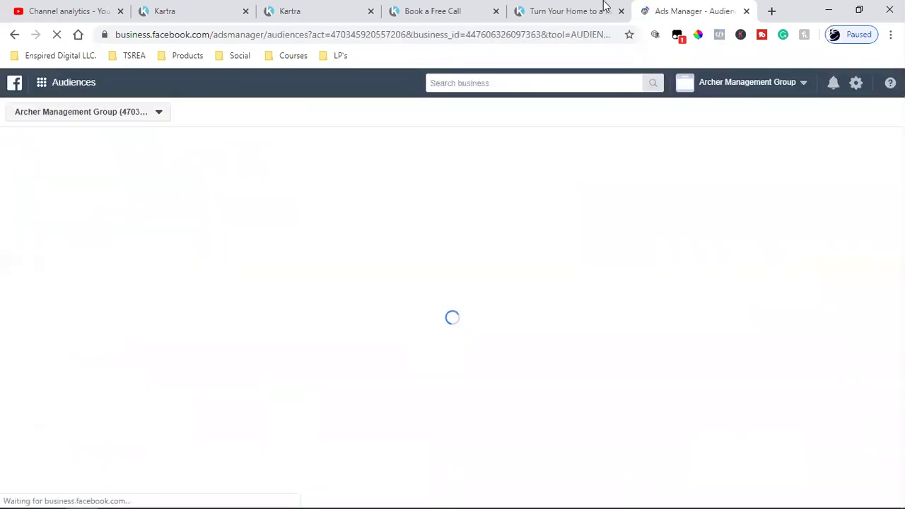
pyautogui.click(605, 6)
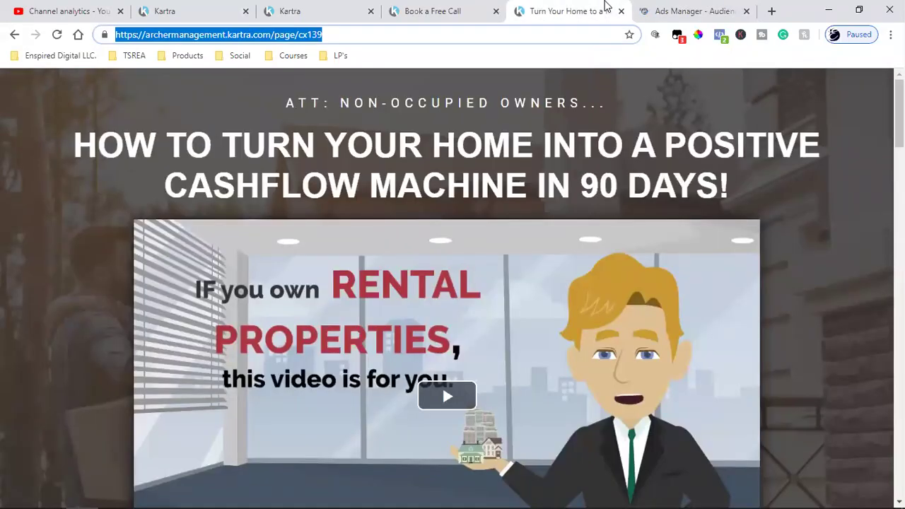
pyautogui.click(651, 6)
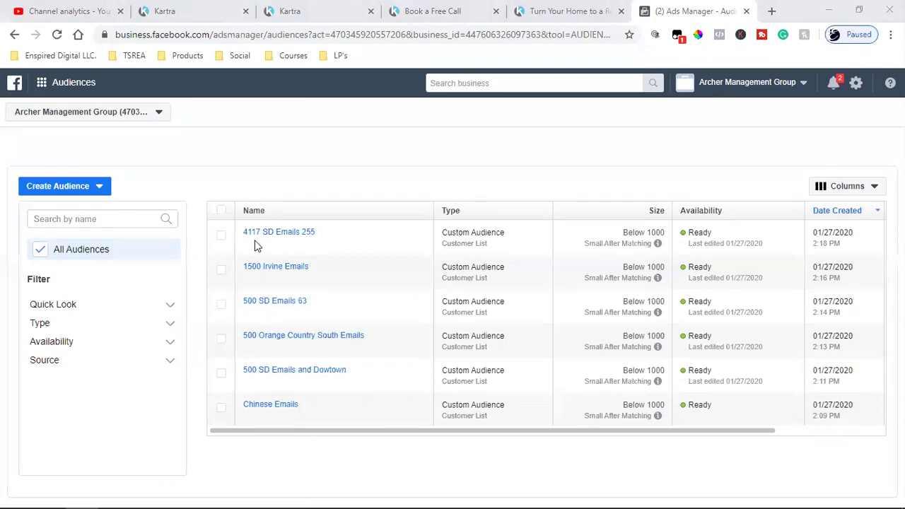
# Start a new Website custom audience via Create Audience > Custom Audience
pyautogui.click(43, 191)
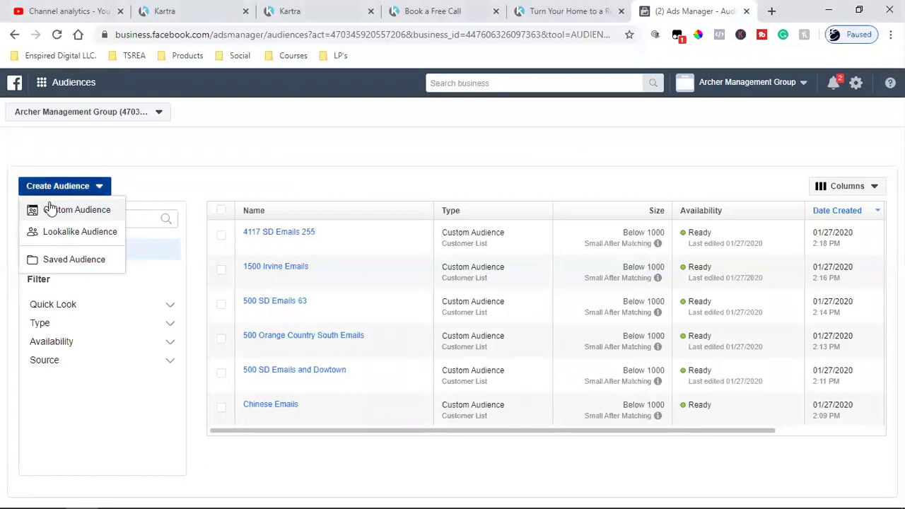
pyautogui.click(49, 207)
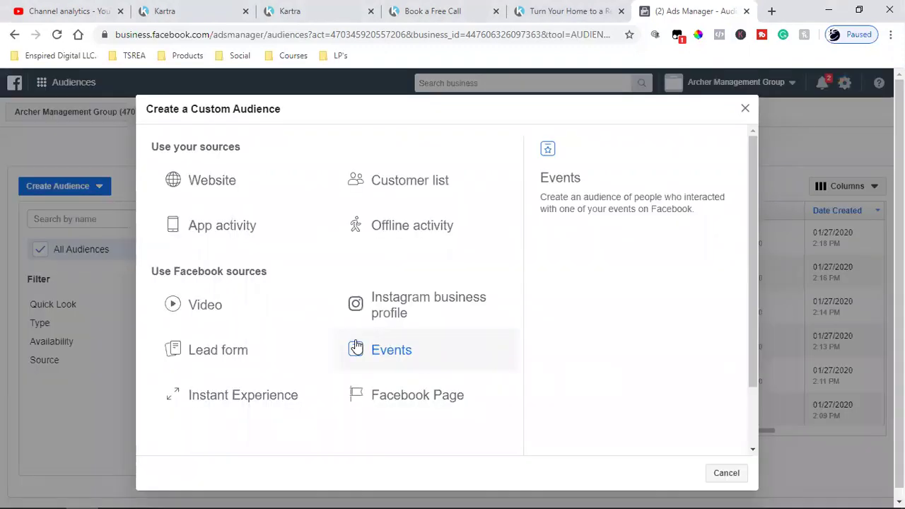
pyautogui.press('Escape')
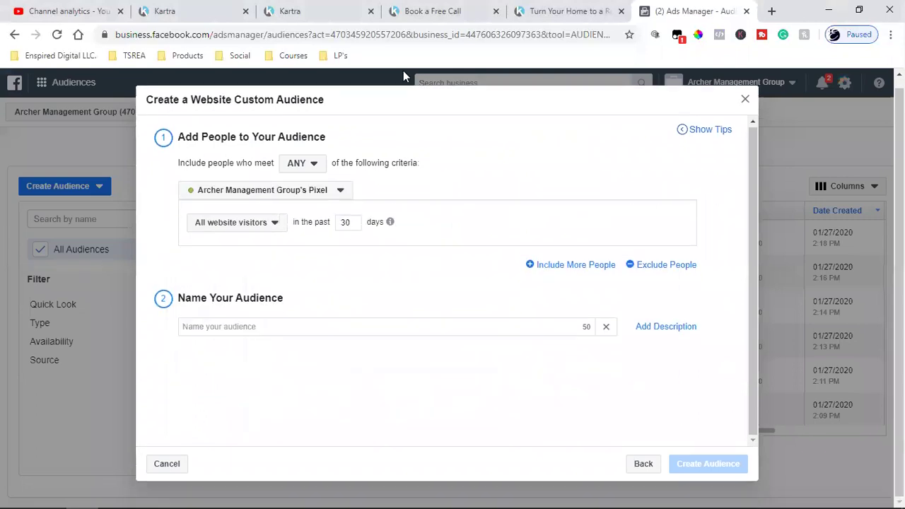
# Copy the cx139 landing page URL from its tab
pyautogui.hotkey('ctrl', 'shift', 'Tab')
pyautogui.click(212, 35)
pyautogui.rightClick(211, 36)
pyautogui.click(236, 110)
pyautogui.click(689, 11)
# Target people who visited the cx139 page in the past 180 days
pyautogui.doubleClick(348, 222)
pyautogui.click(257, 225)
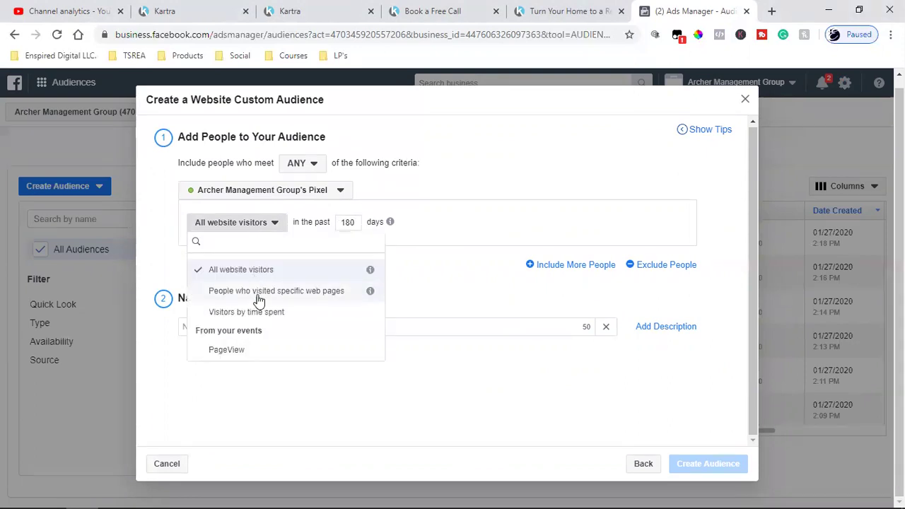
pyautogui.click(259, 297)
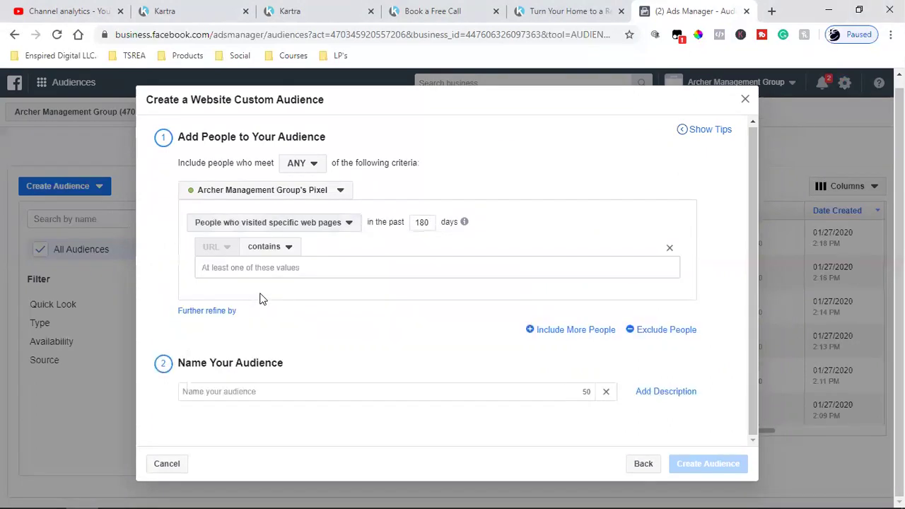
pyautogui.click(306, 269)
pyautogui.hotkey('ctrl', 'v')
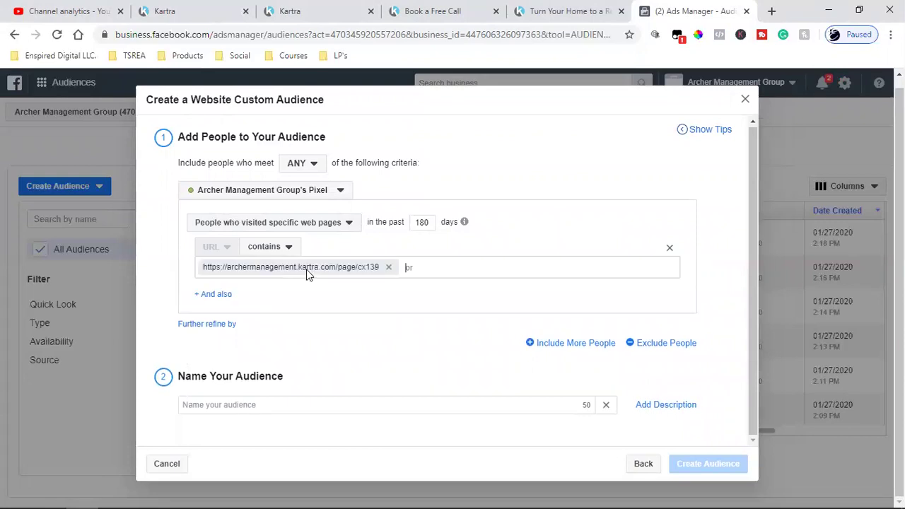
# Name the audience 'FREE PDF Download Leads'
pyautogui.click(253, 406)
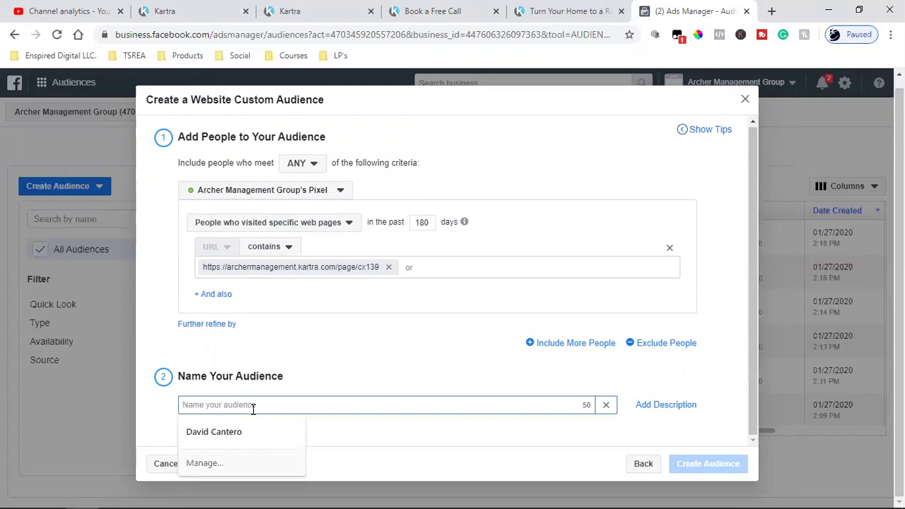
pyautogui.write('Lead')
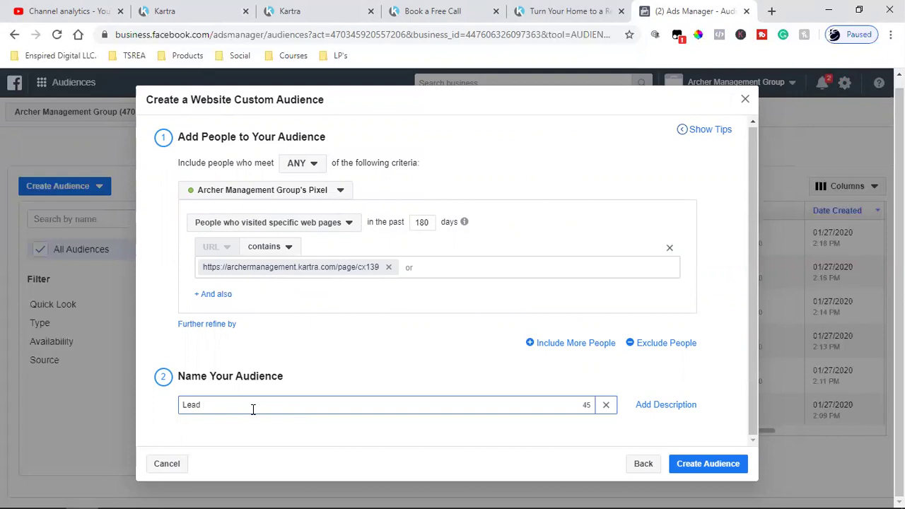
pyautogui.click(598, 10)
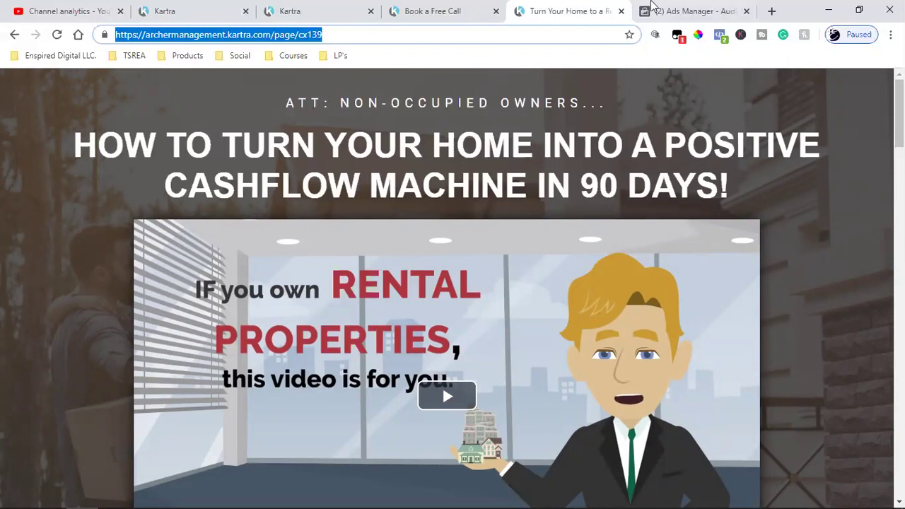
pyautogui.click(689, 11)
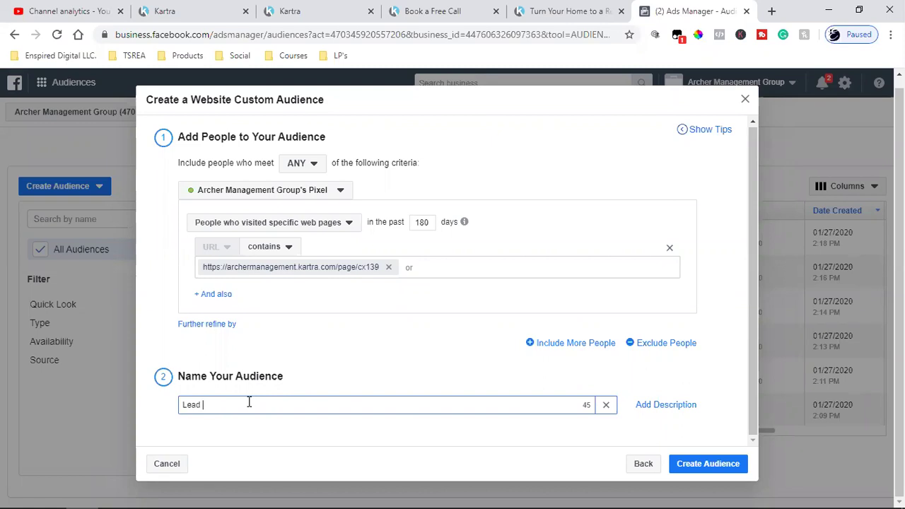
pyautogui.write('FREE PDF Download')
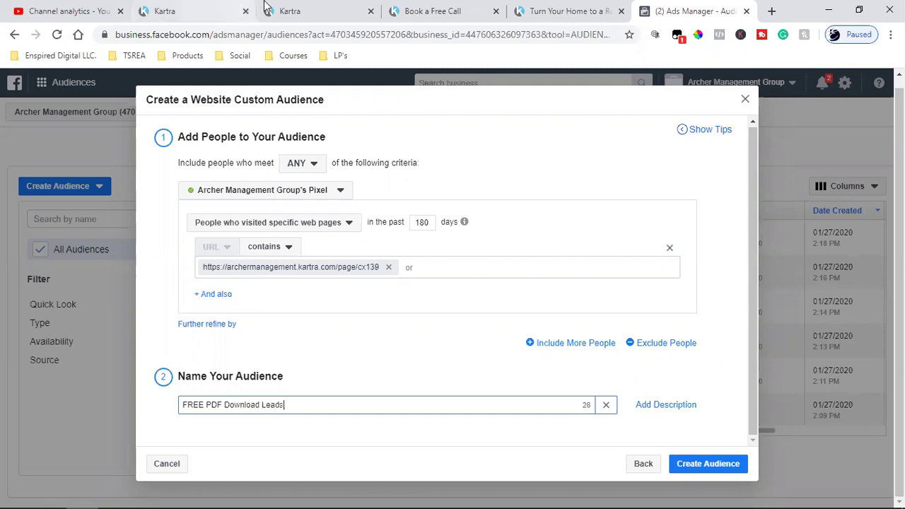
pyautogui.click(336, 8)
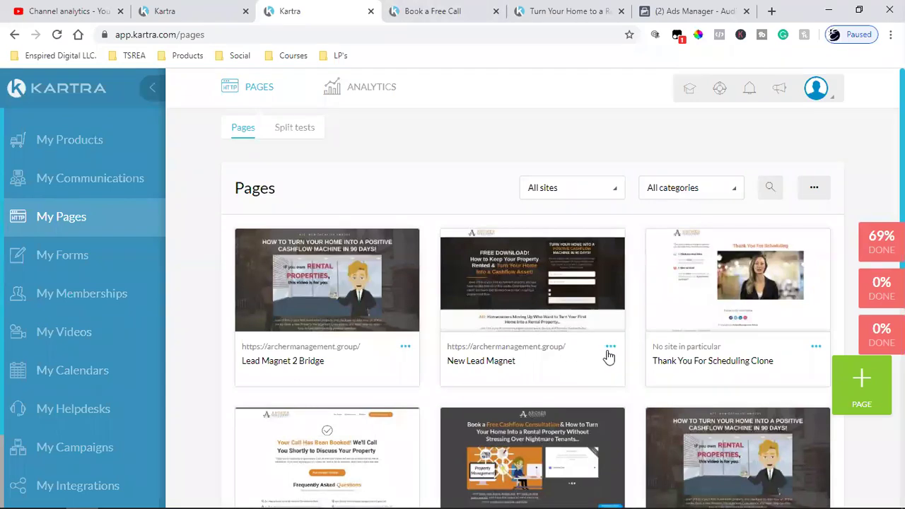
# Copy the direct link of the New Lead Magnet freedownload page
pyautogui.click(610, 347)
pyautogui.click(671, 309)
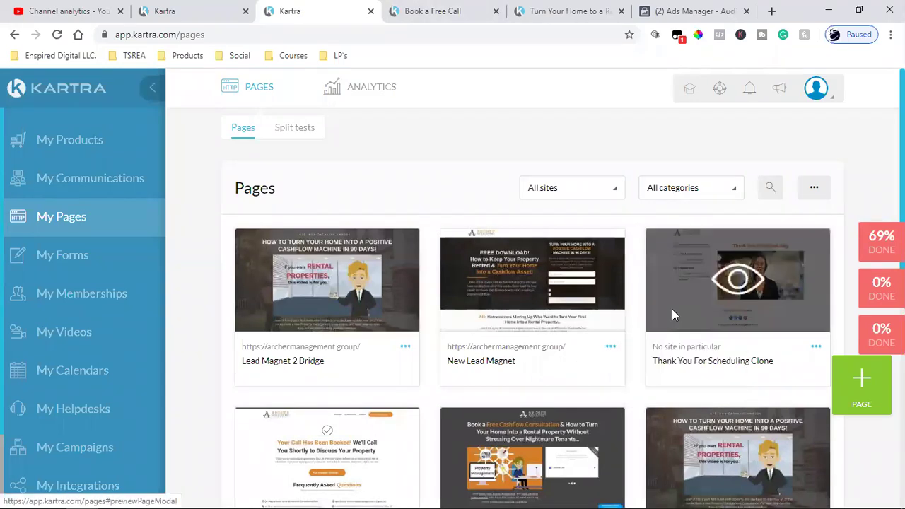
pyautogui.click(370, 239)
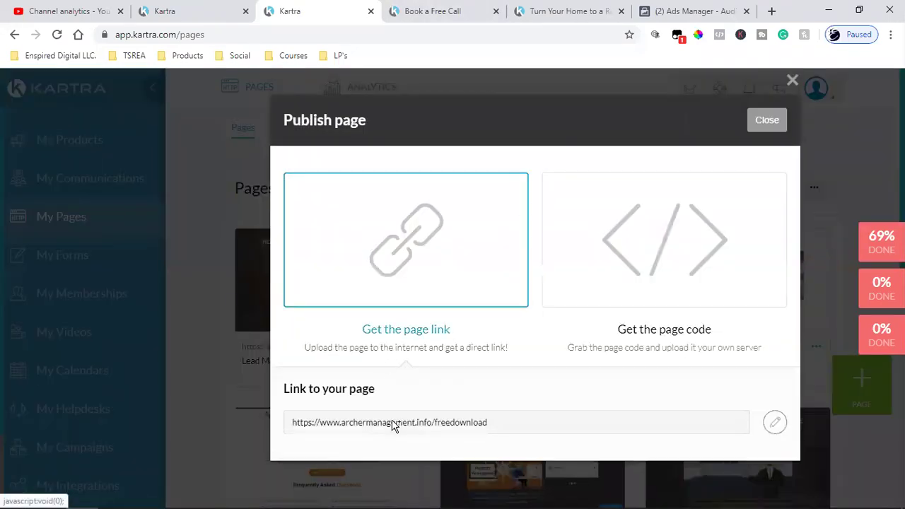
pyautogui.doubleClick(393, 423)
pyautogui.click(394, 427)
pyautogui.rightClick(398, 428)
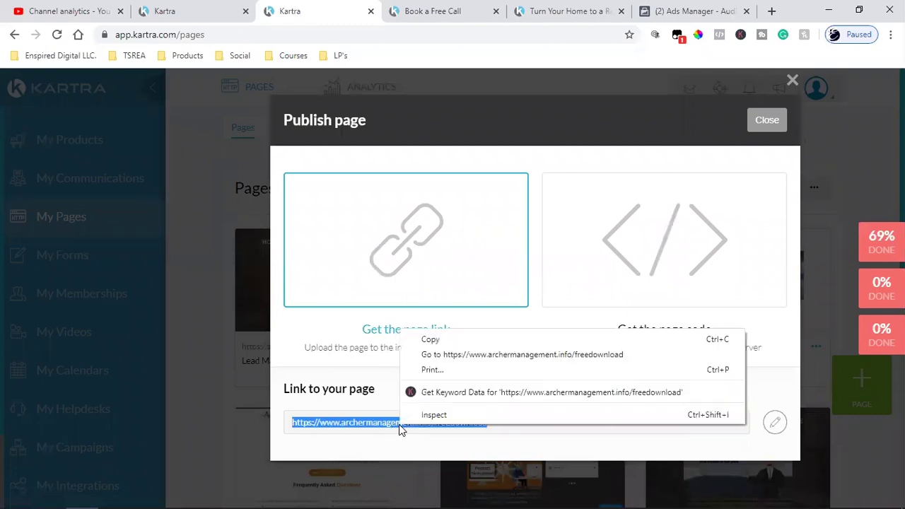
pyautogui.click(428, 340)
# Open the freedownload page in a new tab and submit its opt-in form with test details
pyautogui.click(770, 10)
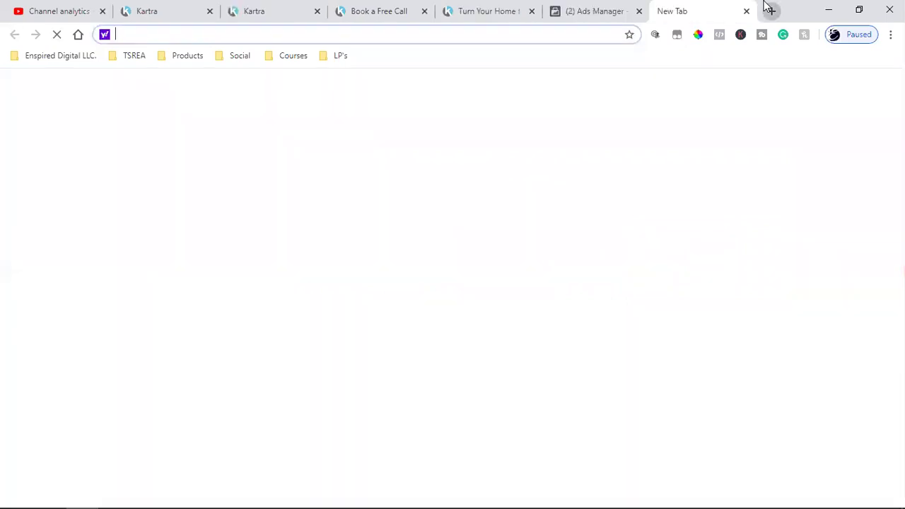
pyautogui.hotkey('ctrl', 'v')
pyautogui.press('Return')
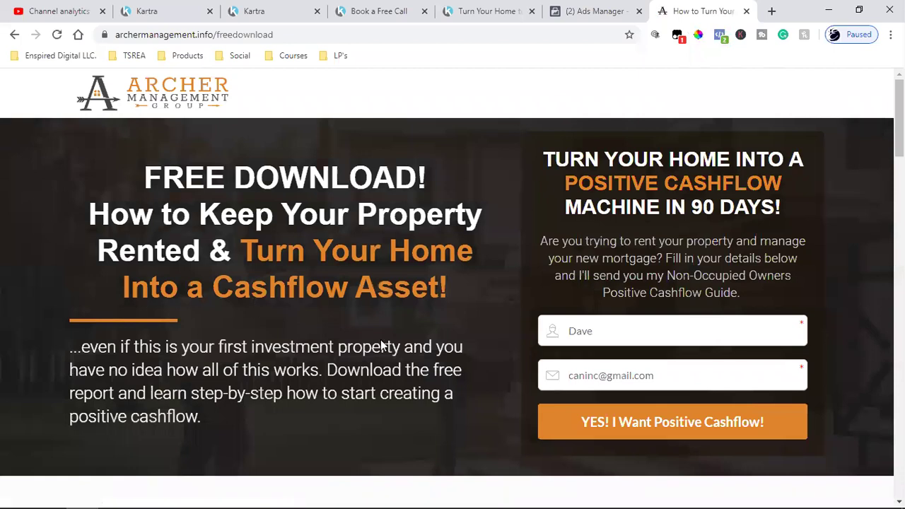
pyautogui.click(588, 376)
pyautogui.press('BackSpace')
pyautogui.click(627, 422)
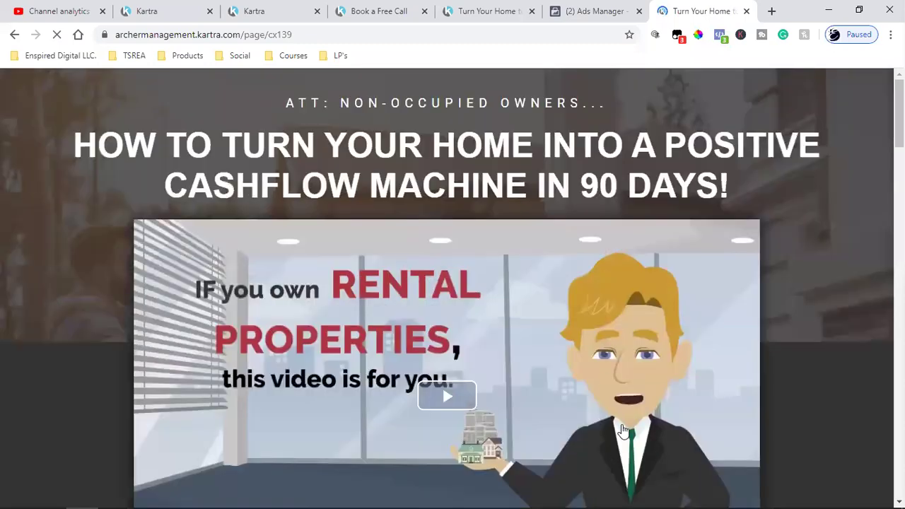
pyautogui.click(265, 34)
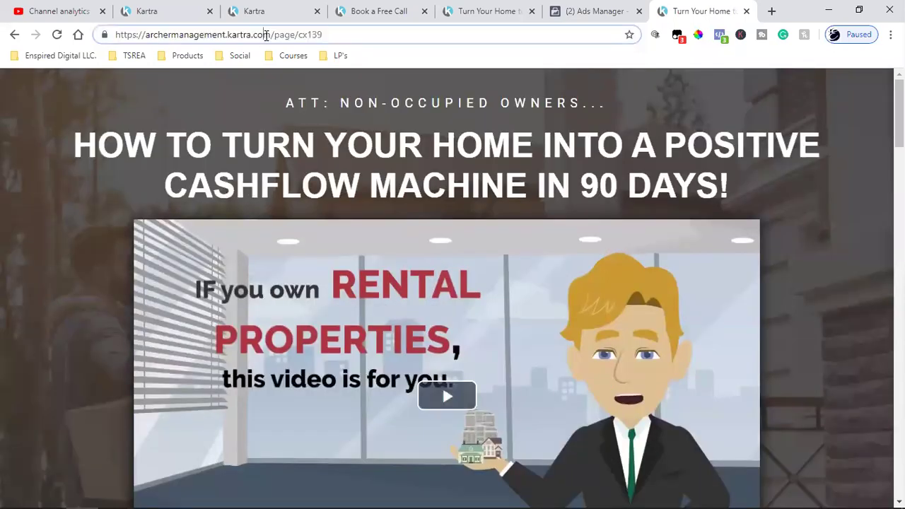
# Create the FREE PDF Download Leads audience and close the confirmation
pyautogui.click(590, 10)
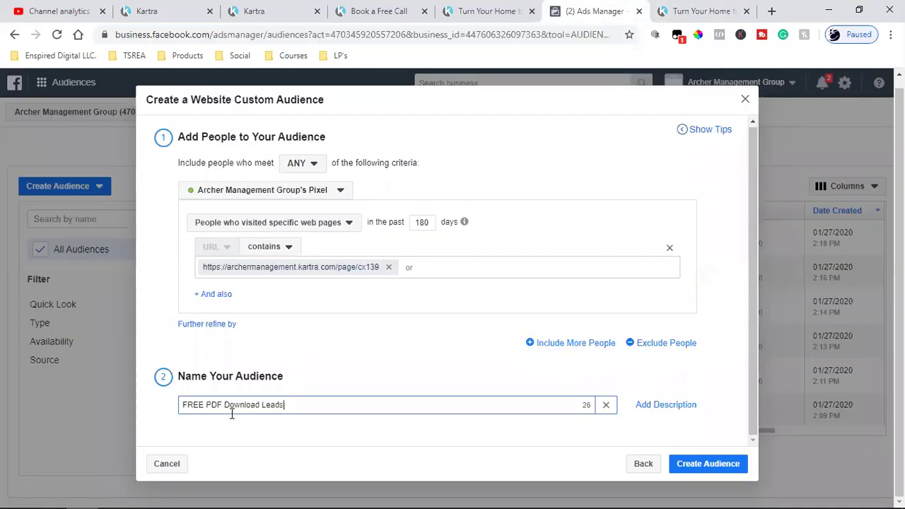
pyautogui.click(709, 463)
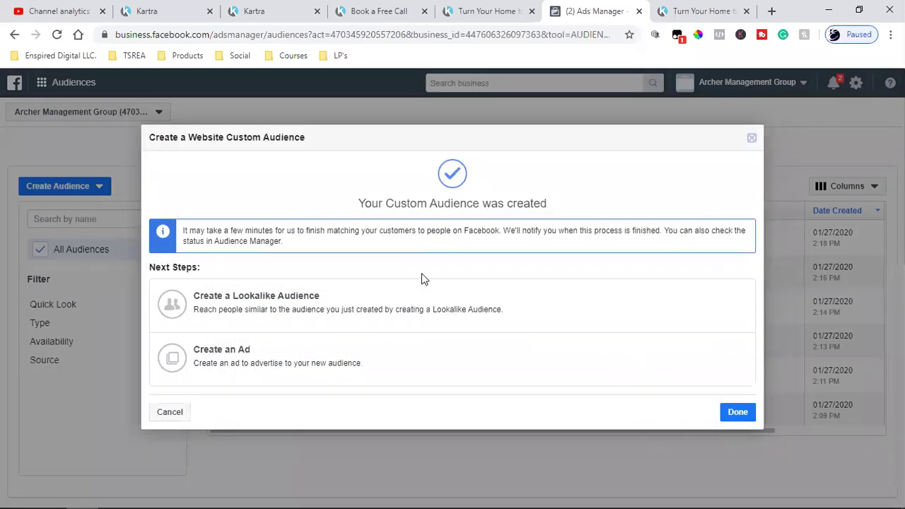
pyautogui.click(59, 356)
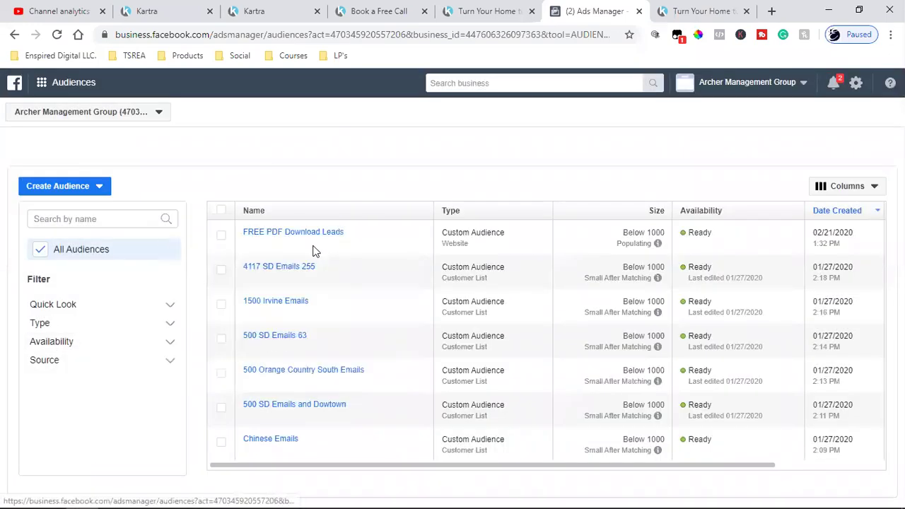
pyautogui.moveTo(309, 240)
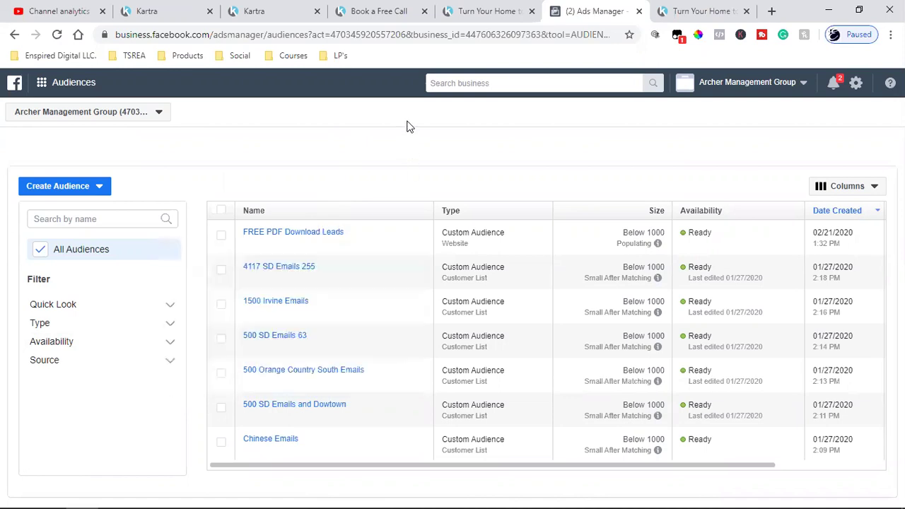
pyautogui.click(361, 7)
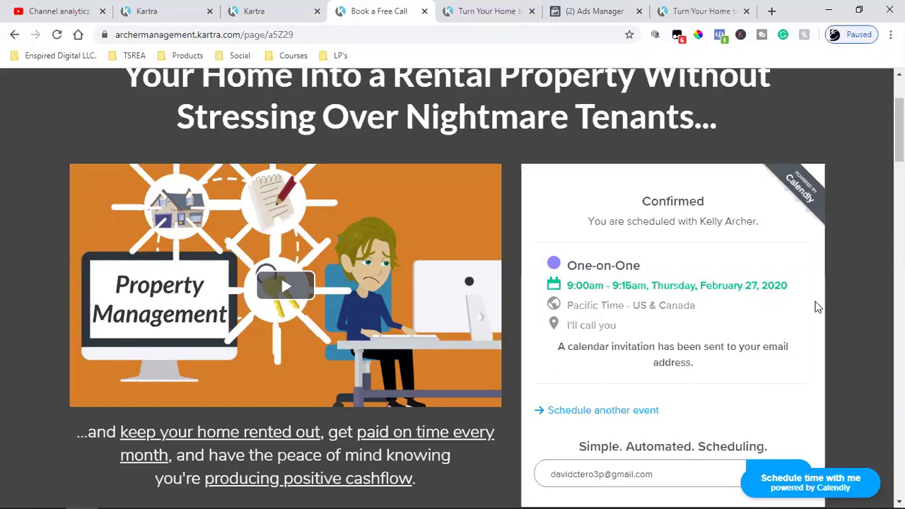
# Reload the Book a Free Call page to reset its scheduler to One-on-One, then switch tabs away
pyautogui.scroll(-2, 815, 307)
pyautogui.scroll(1, 817, 307)
pyautogui.scroll(3, 815, 307)
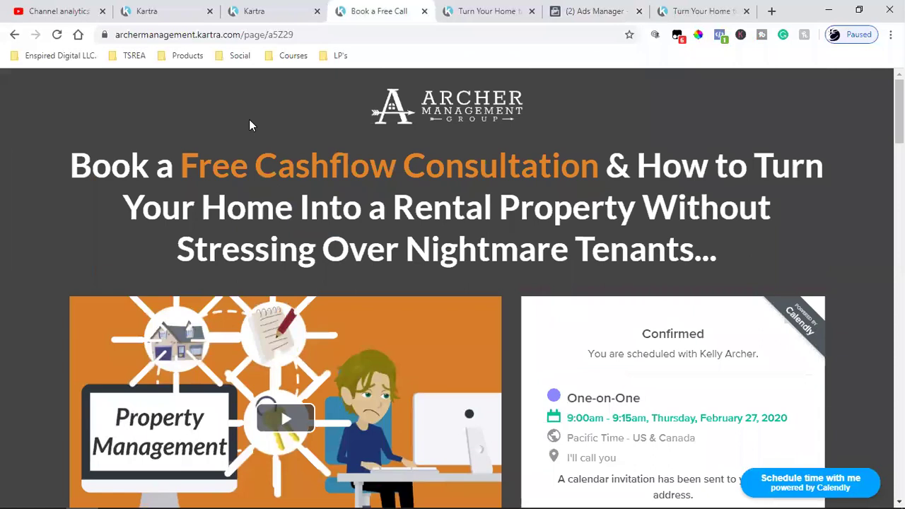
pyautogui.click(57, 35)
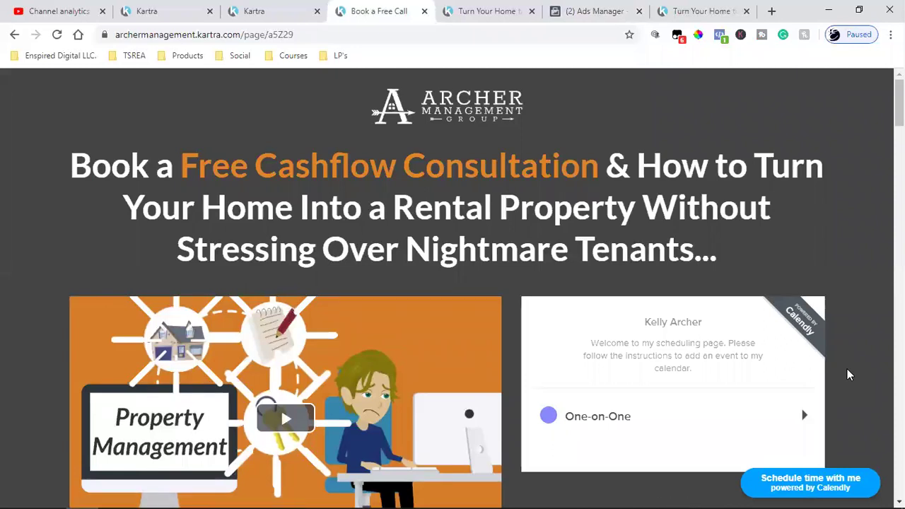
pyautogui.scroll(-2, 848, 371)
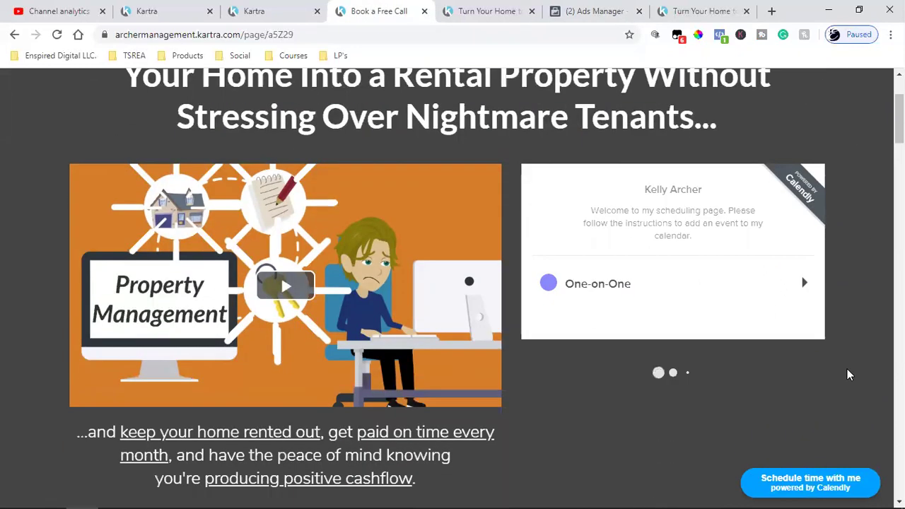
pyautogui.scroll(2, 847, 369)
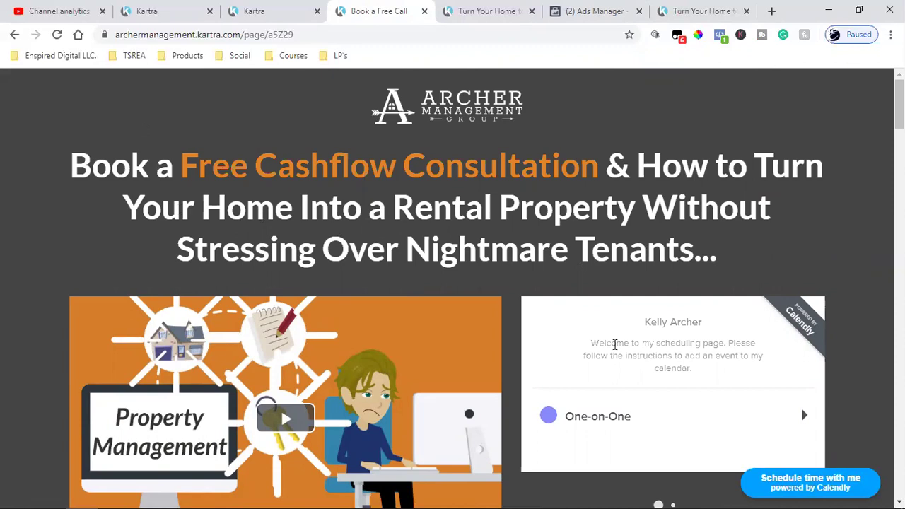
pyautogui.scroll(-2, 766, 283)
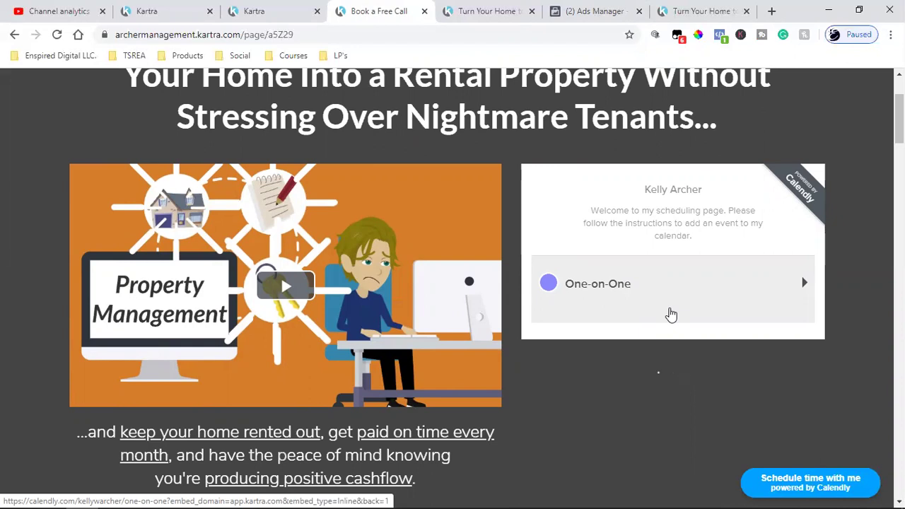
pyautogui.click(537, 10)
pyautogui.click(561, 7)
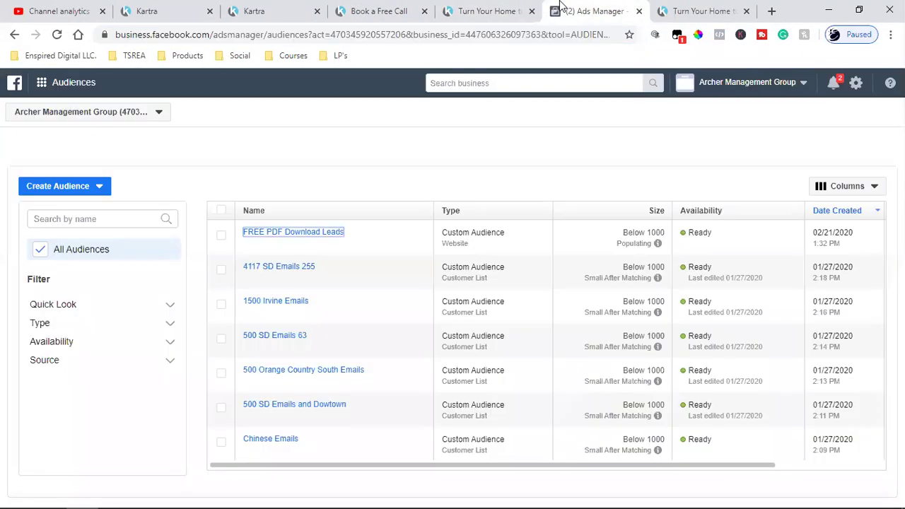
pyautogui.click(356, 234)
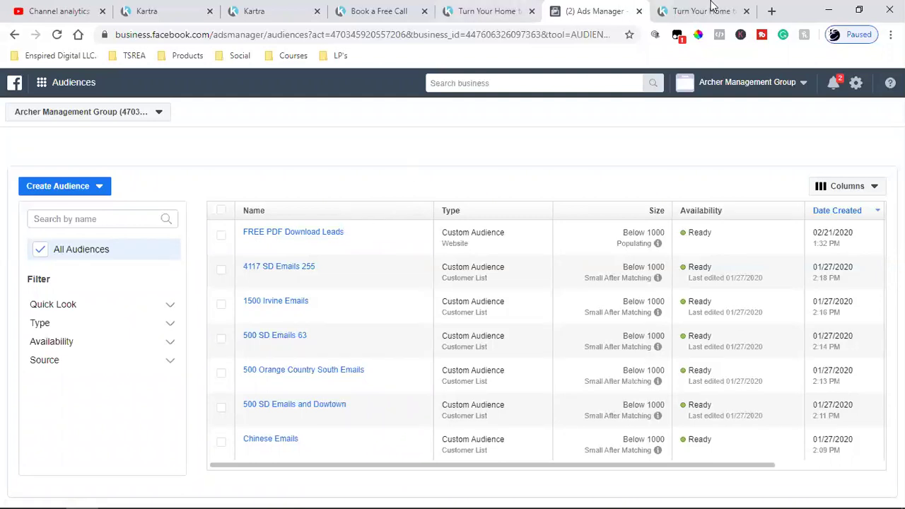
pyautogui.click(690, 10)
pyautogui.click(587, 11)
pyautogui.click(488, 11)
# Choose One-on-One in the Book a Free Call scheduler and pick the 9:00am Thursday 27 February 2020 slot
pyautogui.click(338, 7)
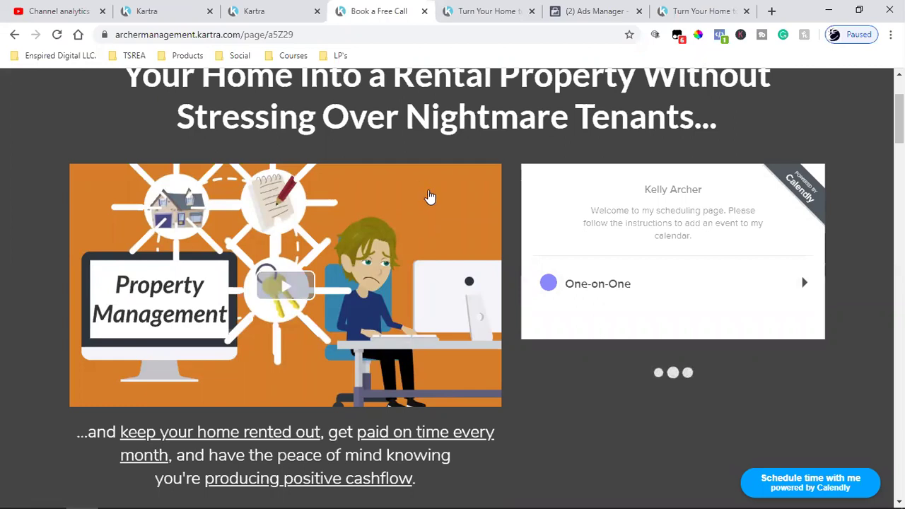
pyautogui.click(691, 298)
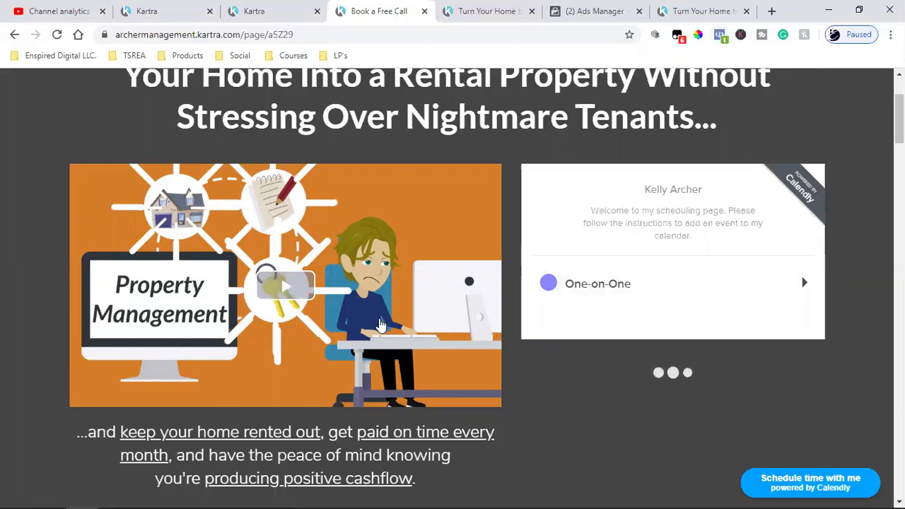
pyautogui.scroll(2, 380, 324)
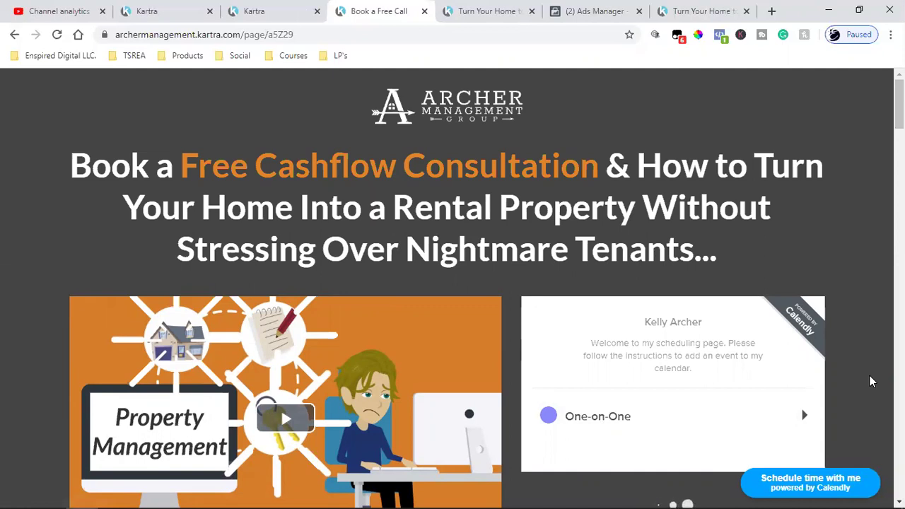
pyautogui.scroll(-2, 872, 382)
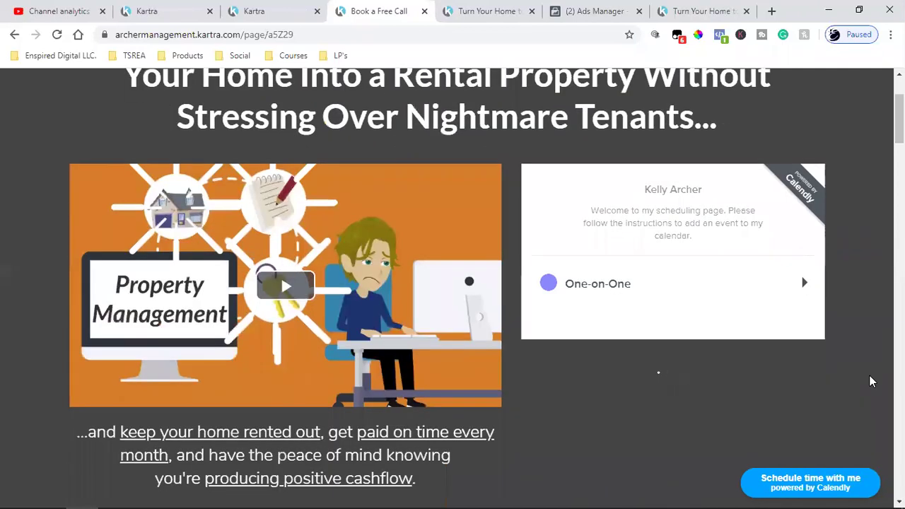
pyautogui.scroll(-4, 872, 381)
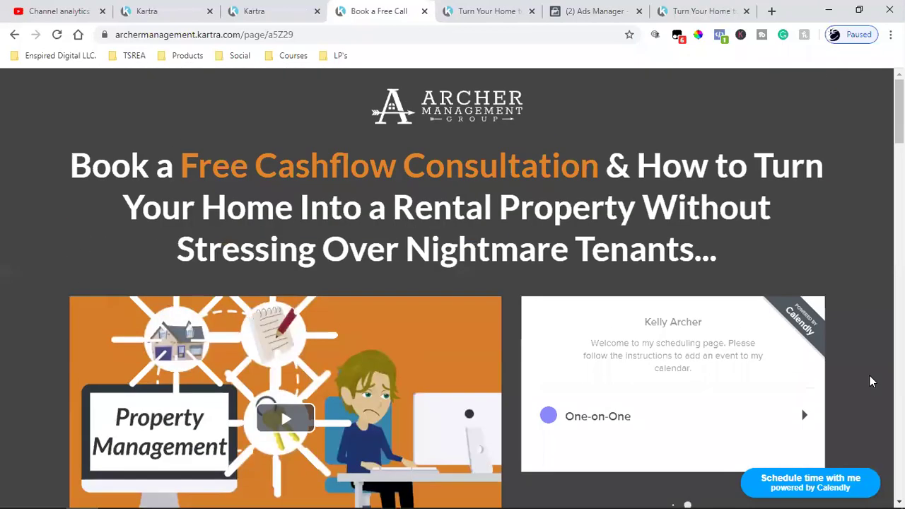
pyautogui.scroll(-8, 871, 382)
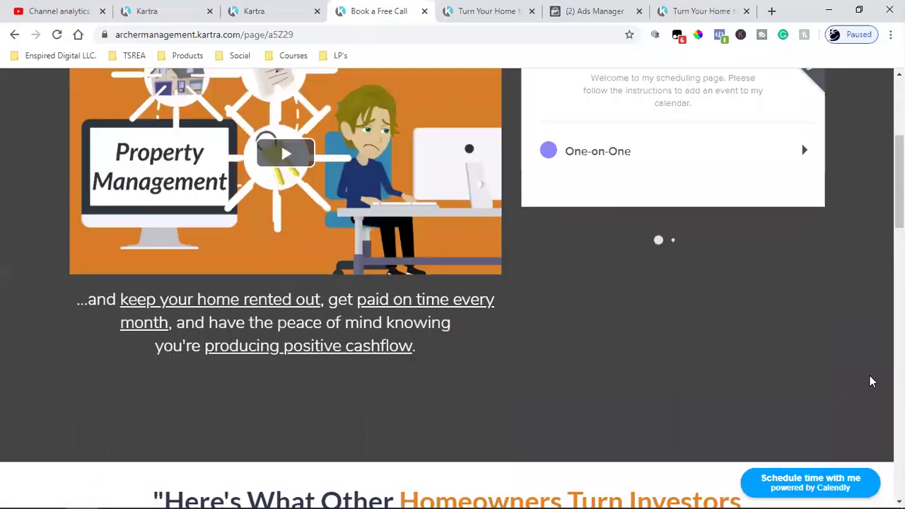
pyautogui.scroll(4, 870, 378)
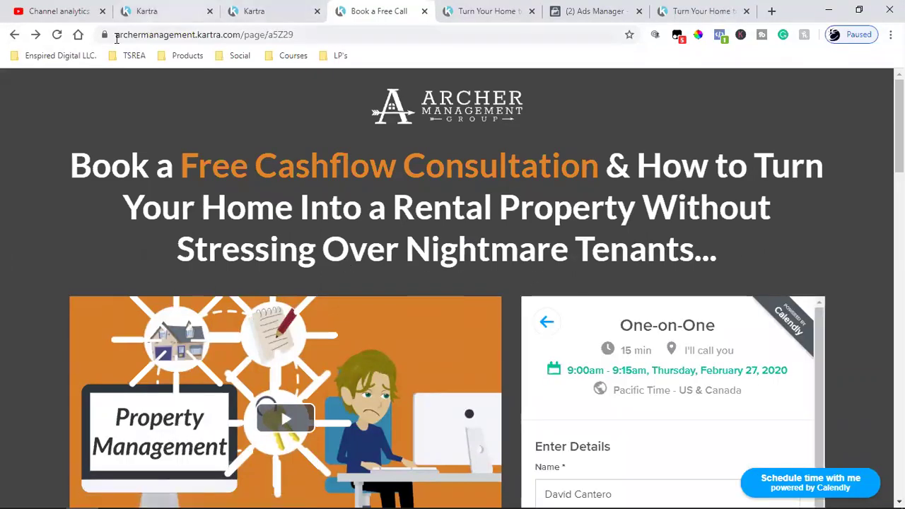
# Switch to the Turn Your Home landing page and scroll through it
pyautogui.click(481, 8)
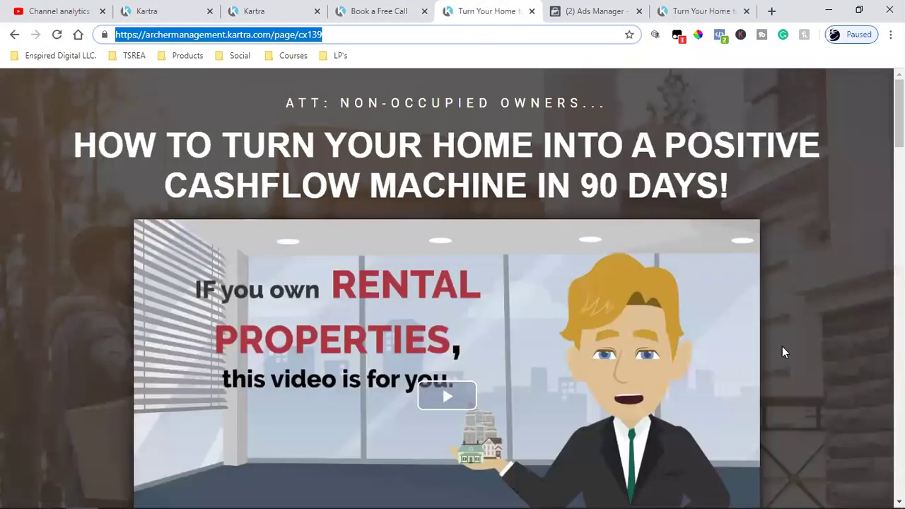
pyautogui.scroll(-4, 822, 366)
pyautogui.scroll(-4, 822, 362)
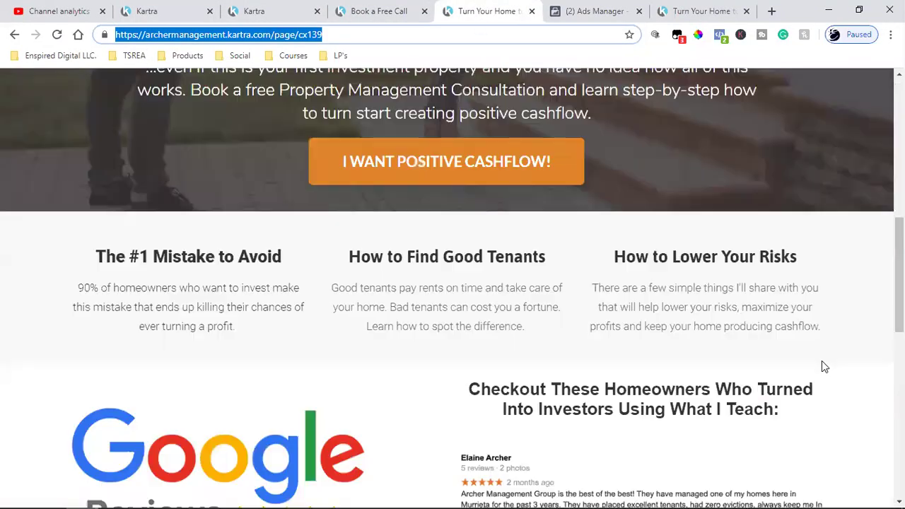
pyautogui.scroll(8, 822, 362)
pyautogui.scroll(-4, 823, 361)
pyautogui.scroll(4, 823, 361)
pyautogui.scroll(-2, 823, 366)
pyautogui.scroll(2, 823, 366)
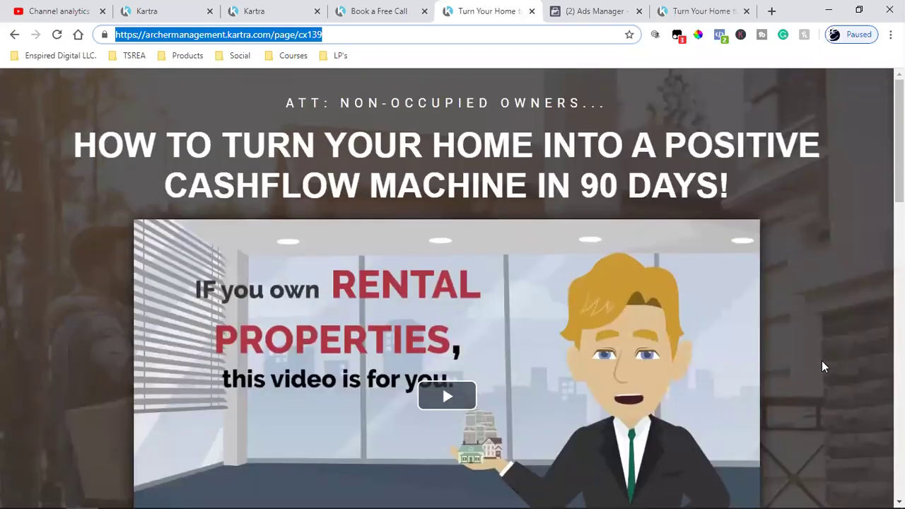
# Confirm the page's Facebook pixel records PageView, then follow I WANT POSITIVE CASHFLOW! to booking
pyautogui.click(720, 35)
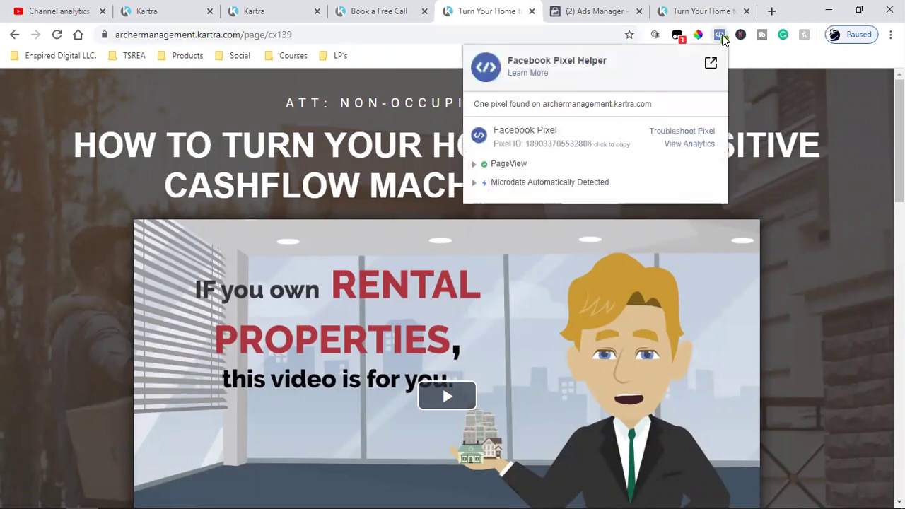
pyautogui.click(827, 254)
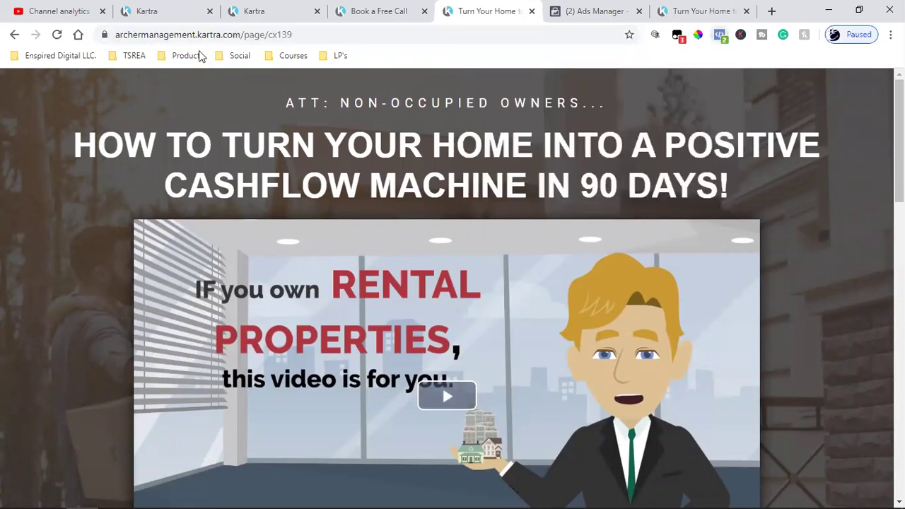
pyautogui.scroll(-5, 846, 342)
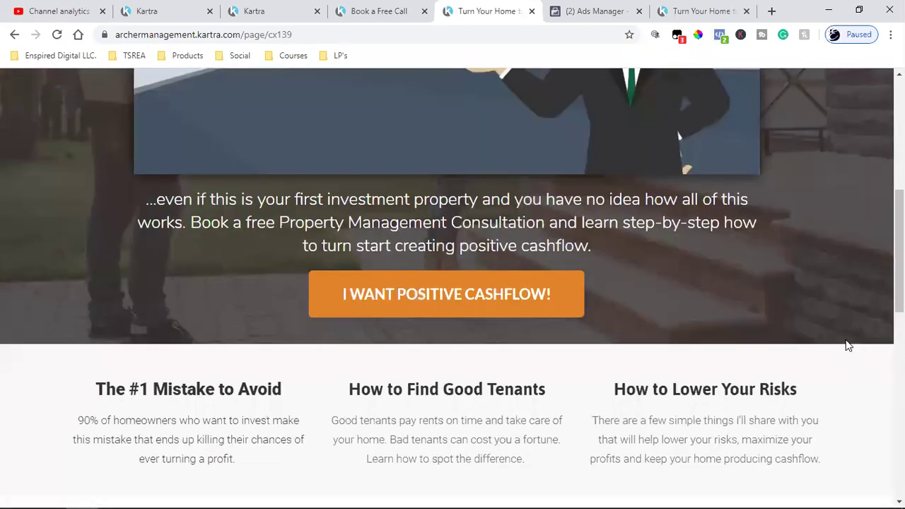
pyautogui.click(453, 299)
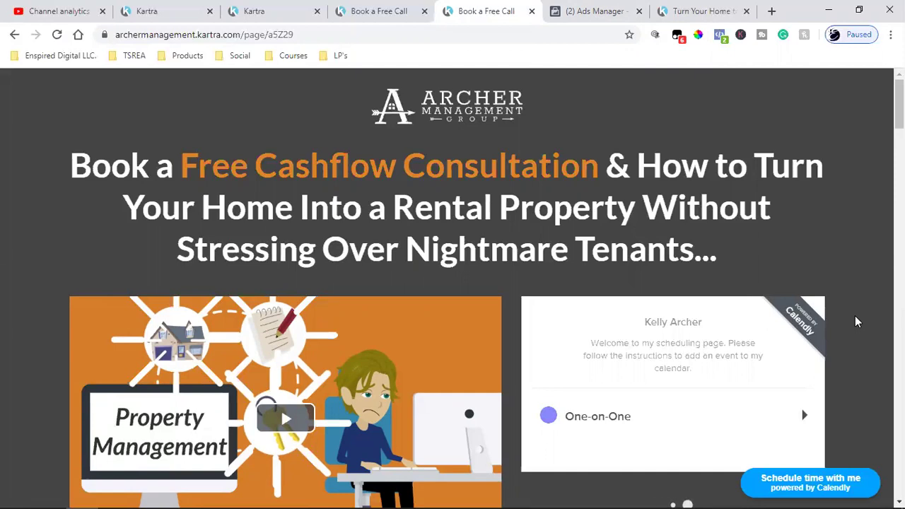
# Load the Social Media Strategy Call booking page from the bookmarks in a new tab
pyautogui.click(773, 10)
pyautogui.click(60, 55)
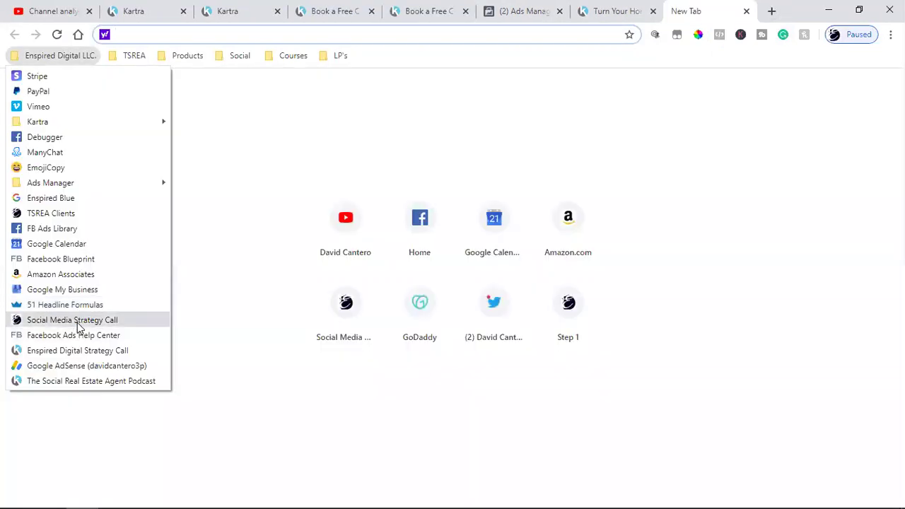
pyautogui.click(77, 322)
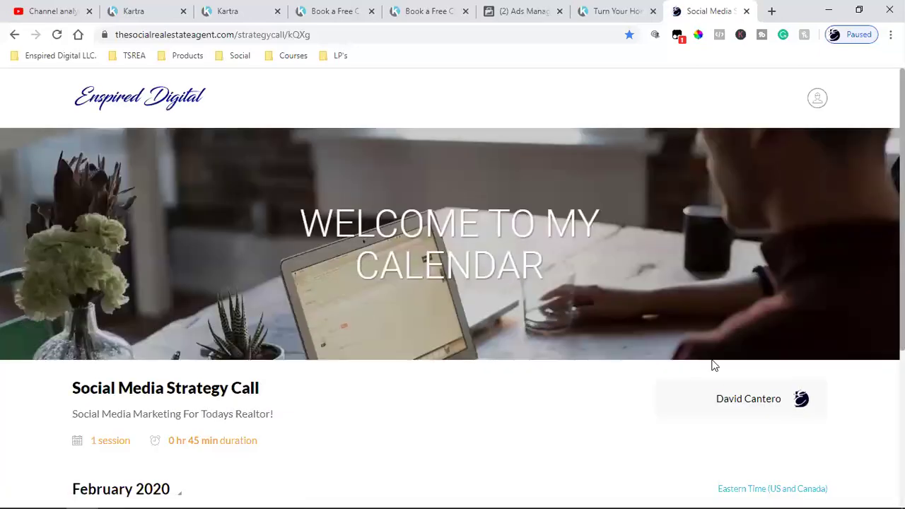
pyautogui.scroll(-2, 713, 365)
pyautogui.scroll(-2, 714, 365)
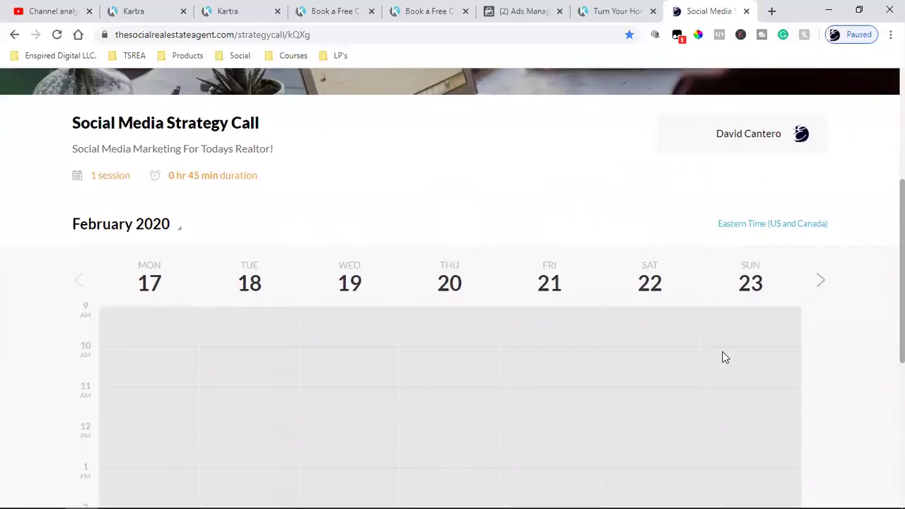
# Book Thursday 27 February at 9:00–9:45 am, correct the email address, and submit
pyautogui.click(822, 280)
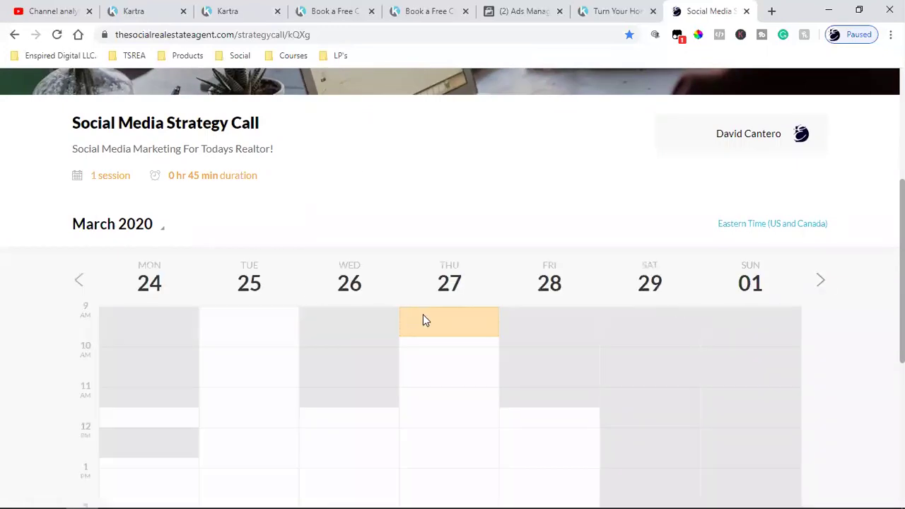
pyautogui.click(422, 320)
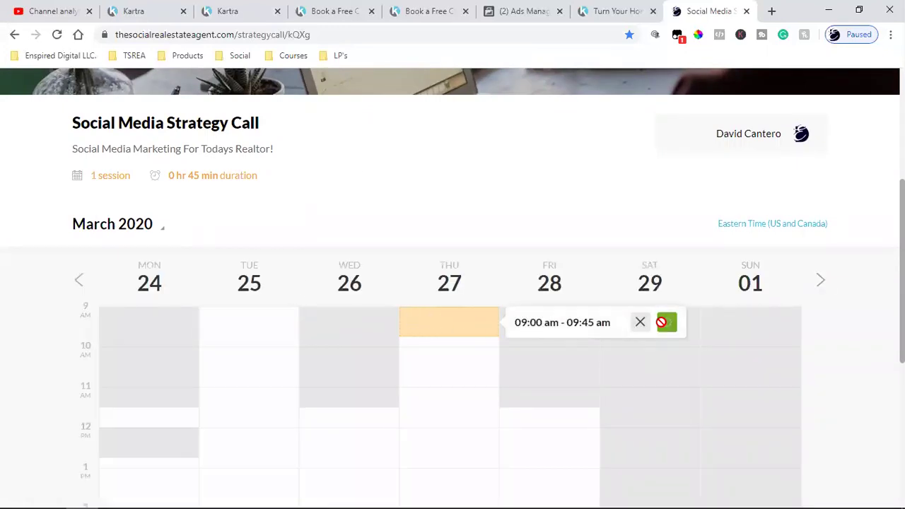
pyautogui.click(663, 321)
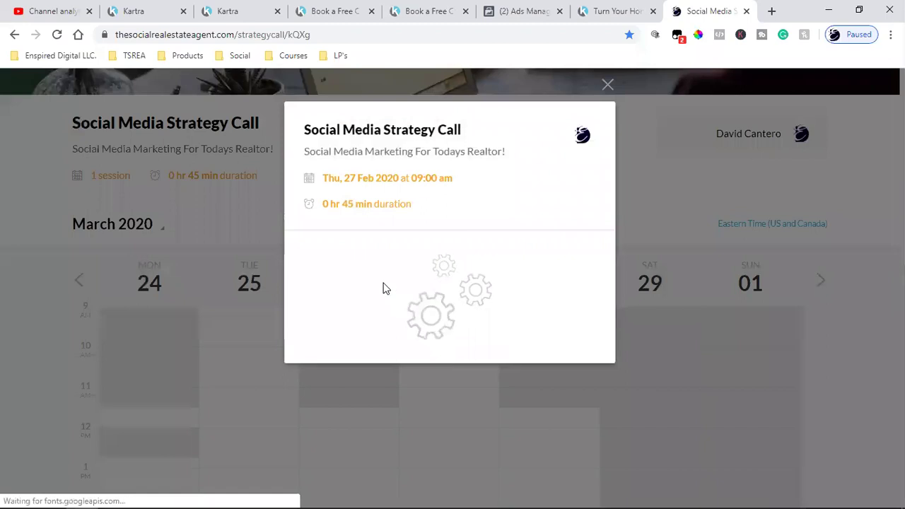
pyautogui.click(320, 410)
pyautogui.press('BackSpace')
pyautogui.click(436, 474)
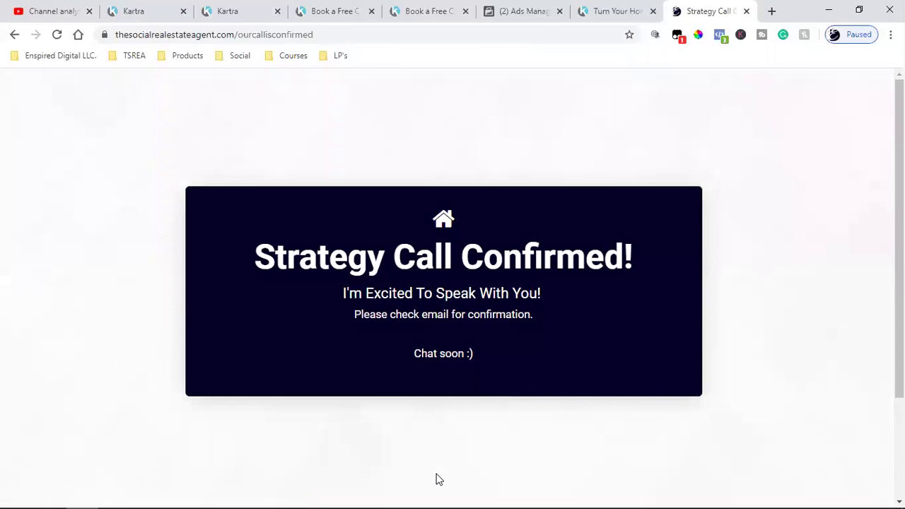
# Check the PageView and Schedule pixel events on the confirmation and consultation pages, then return to Audiences
pyautogui.click(720, 35)
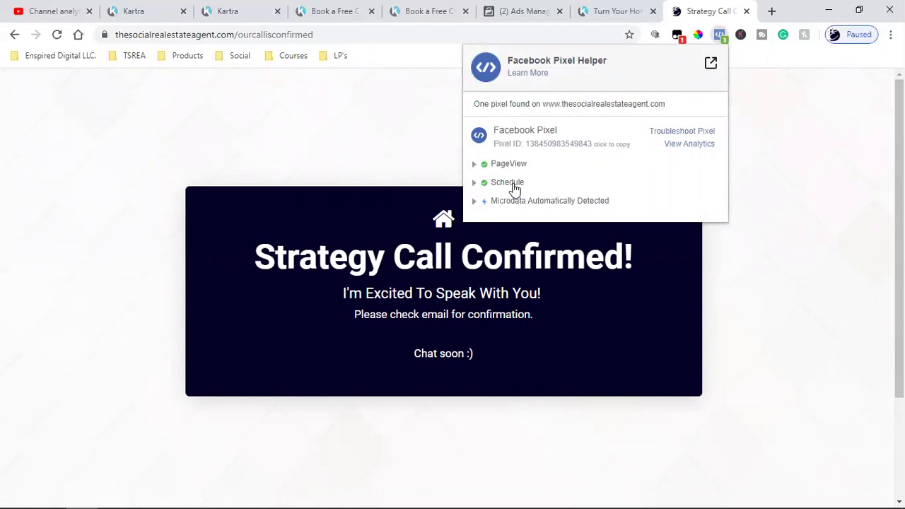
pyautogui.click(429, 10)
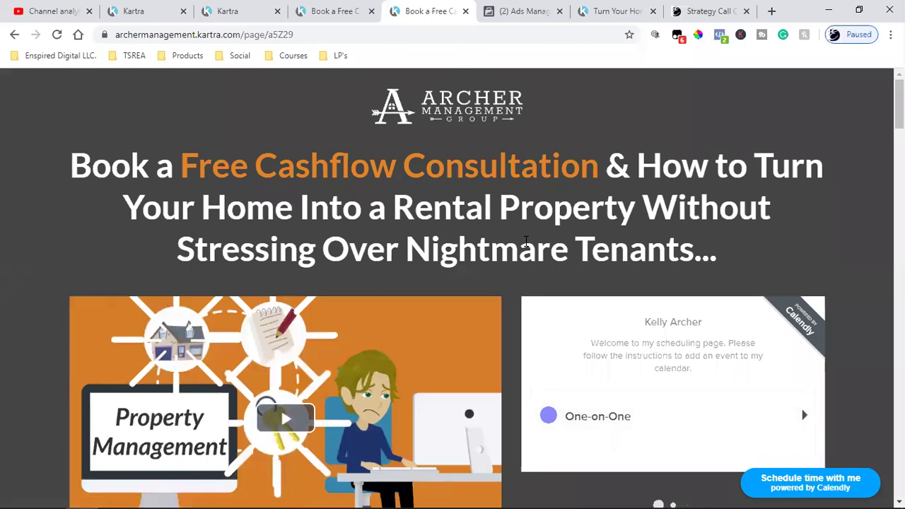
pyautogui.click(721, 37)
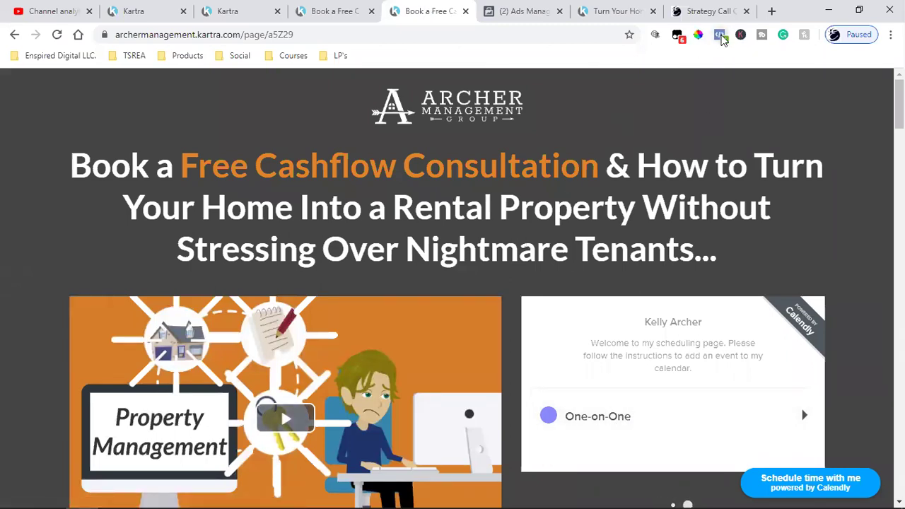
pyautogui.click(820, 267)
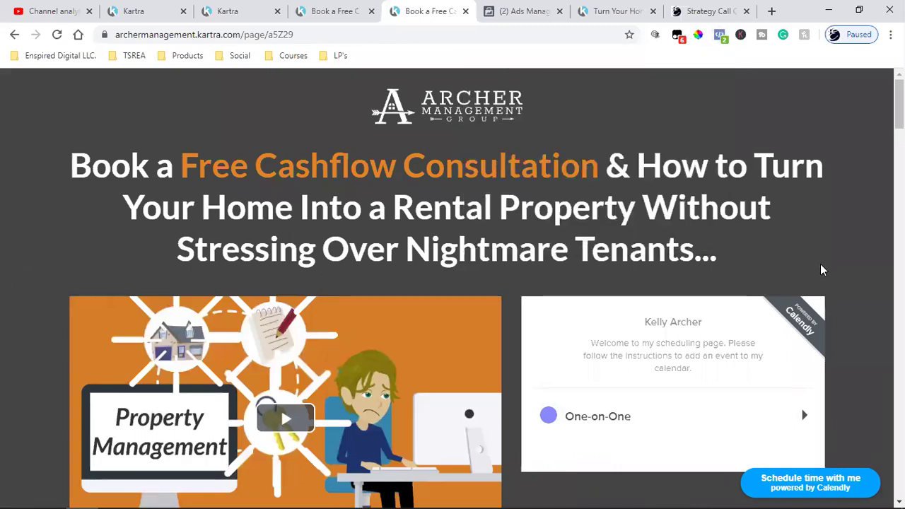
pyautogui.click(524, 11)
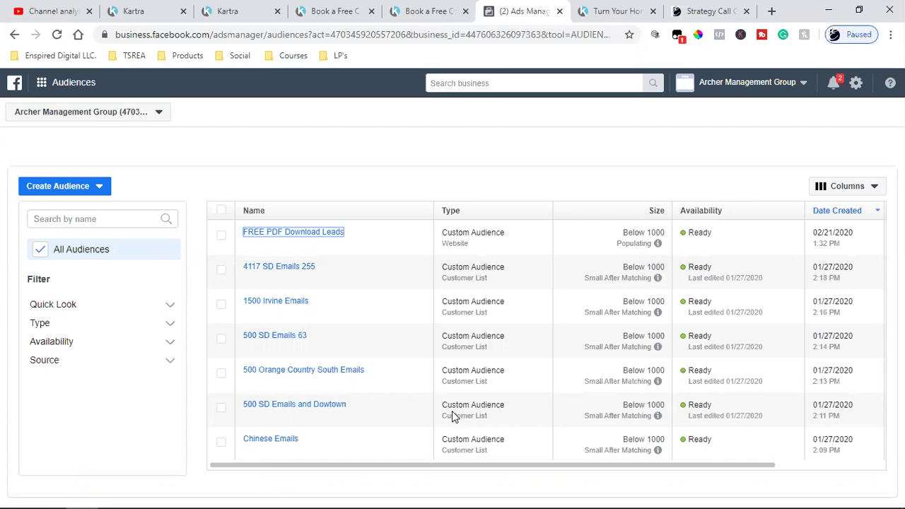
# Revisit the Strategy Call Confirmed page, then the Archer consultation page
pyautogui.click(708, 10)
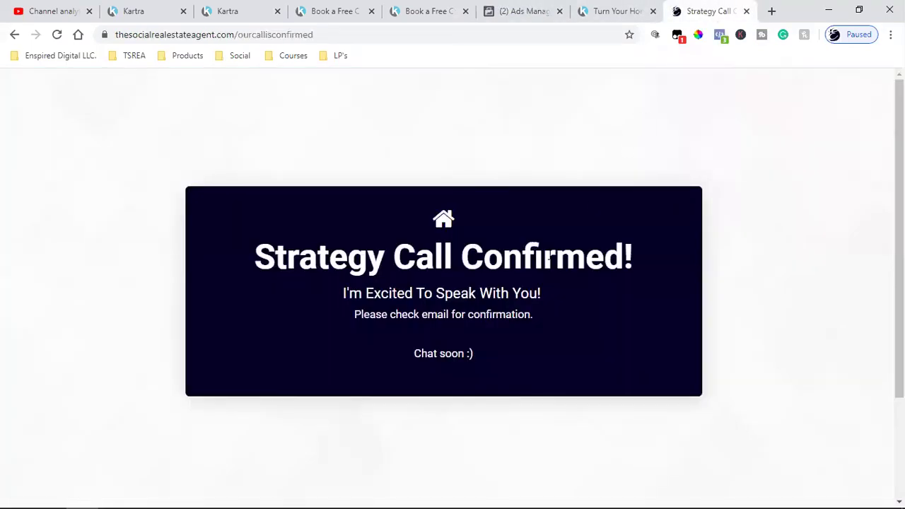
pyautogui.click(430, 10)
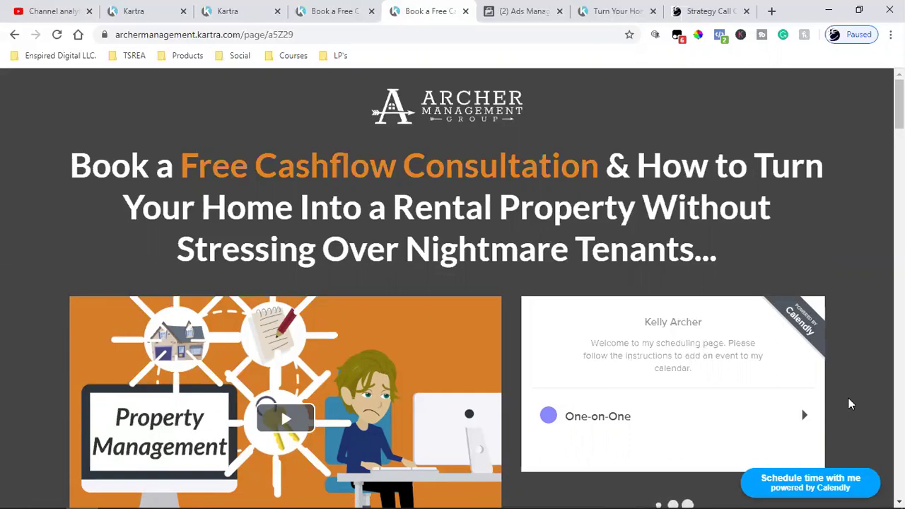
# Close Kartra's publish page dialog, then revisit the consultation and Strategy Call Confirmed pages
pyautogui.click(227, 8)
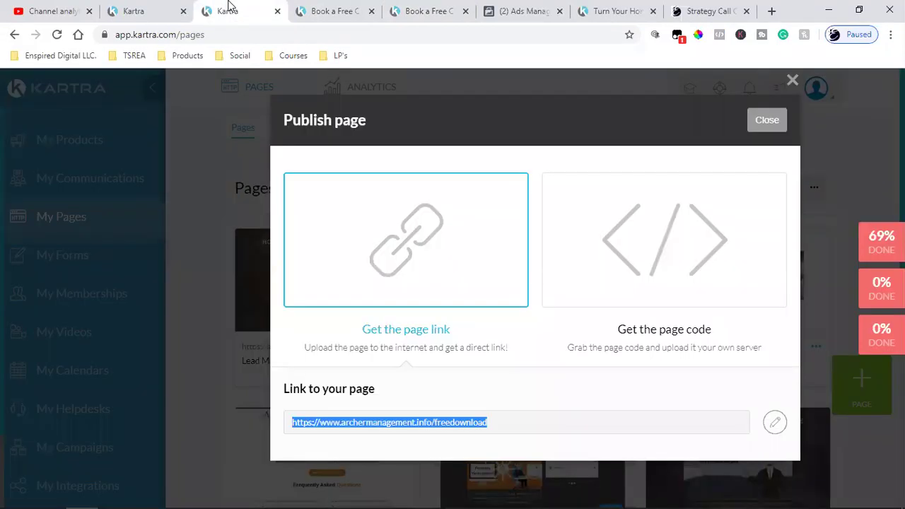
pyautogui.click(765, 122)
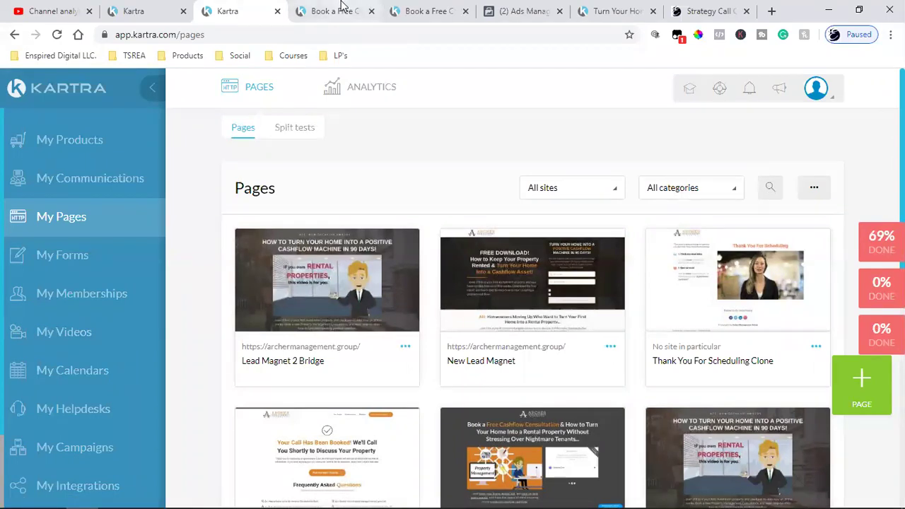
pyautogui.click(428, 11)
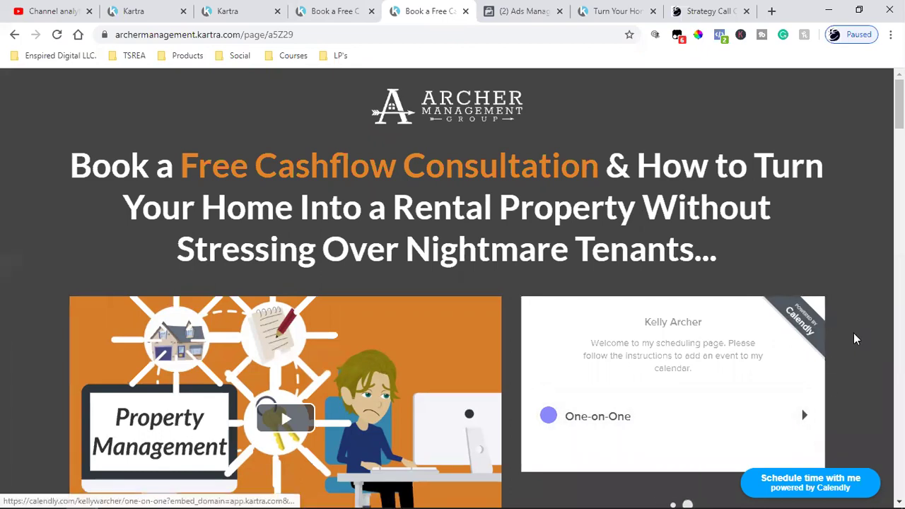
pyautogui.click(711, 10)
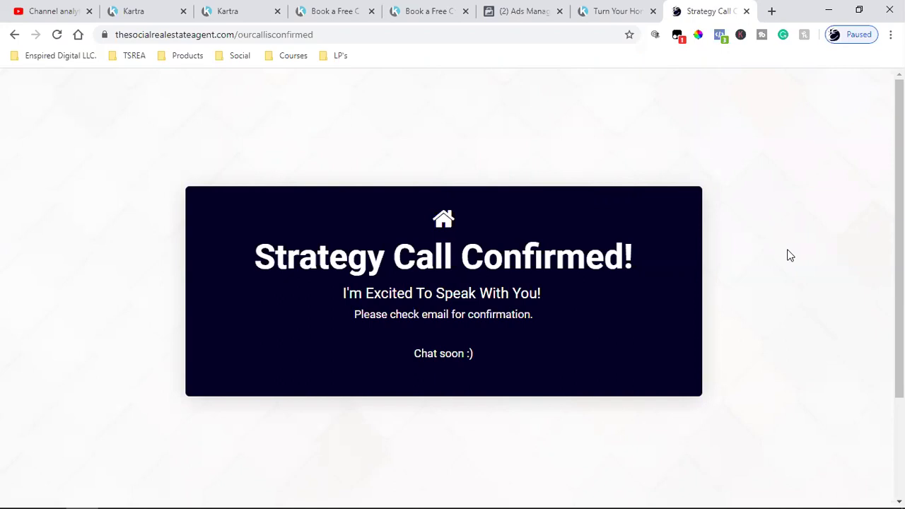
# Cycle through the open tabs to the Kartra pages dashboard and close the duplicate Book a Free Call tab
pyautogui.moveTo(785, 495)
pyautogui.click(622, 10)
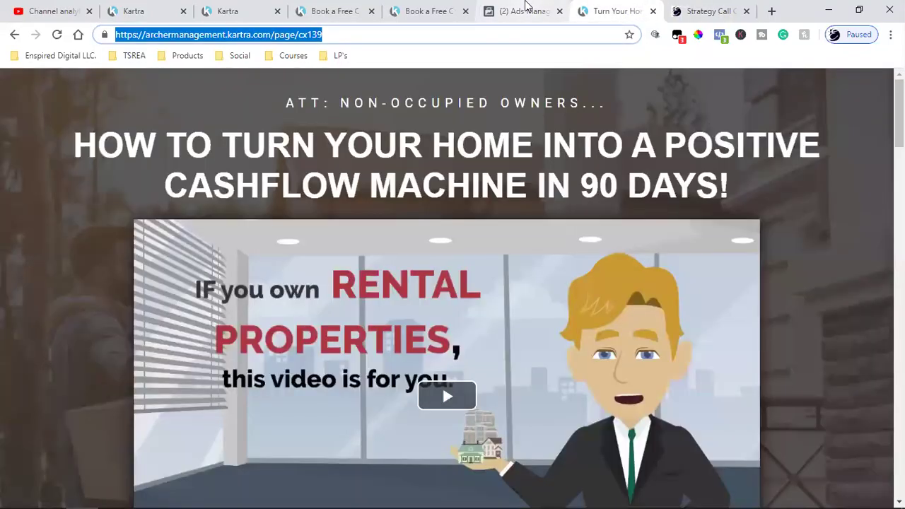
pyautogui.click(526, 10)
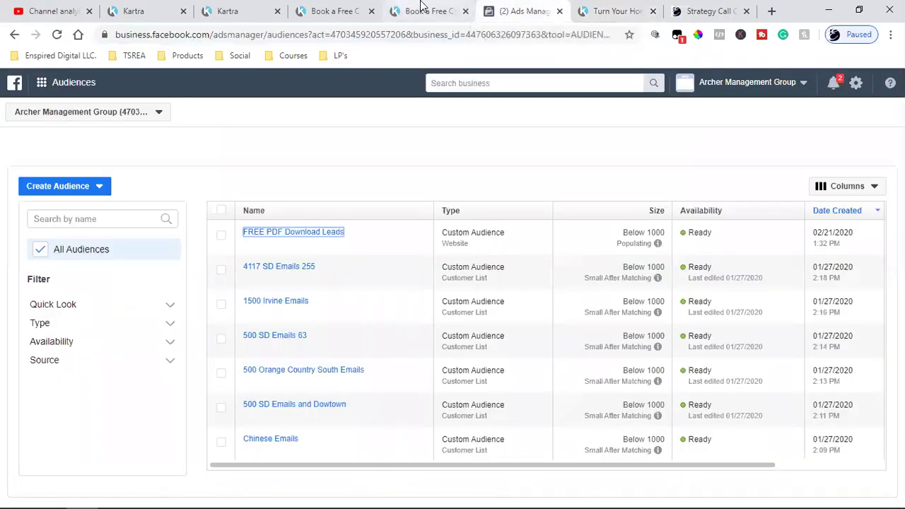
pyautogui.click(399, 7)
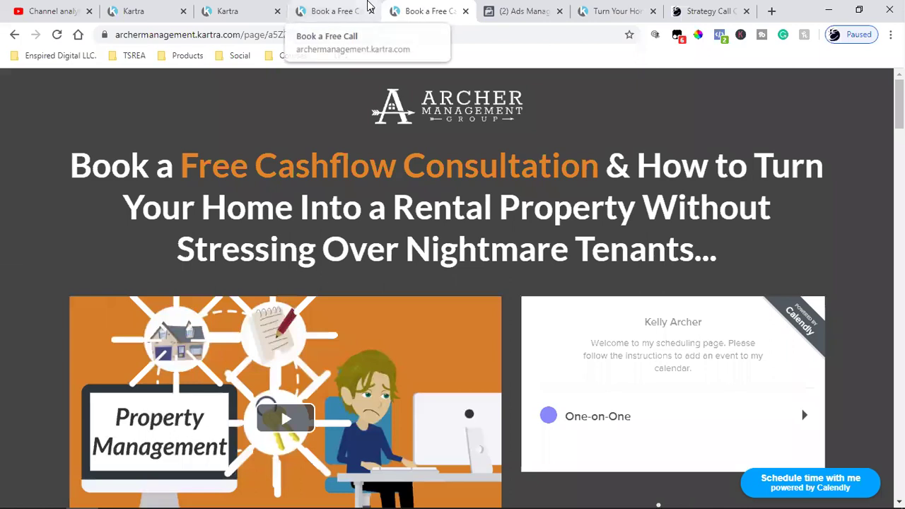
pyautogui.click(367, 6)
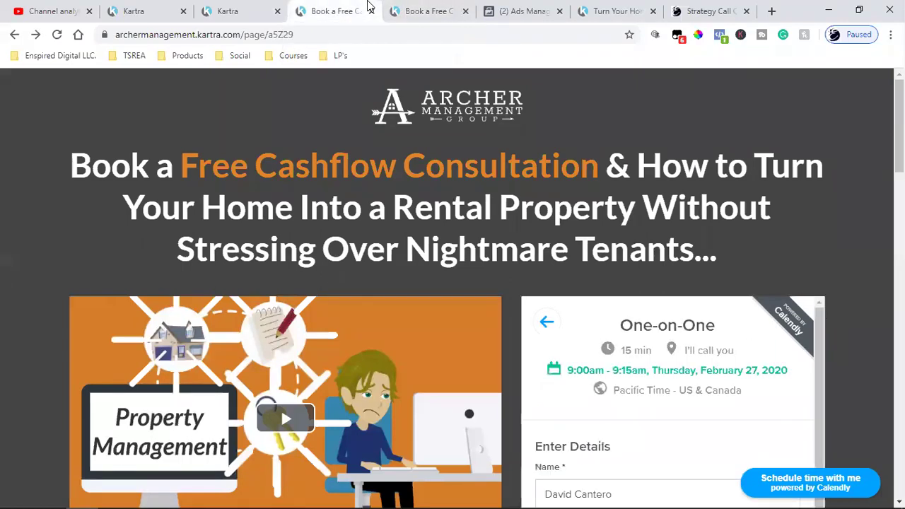
pyautogui.click(263, 8)
pyautogui.click(371, 11)
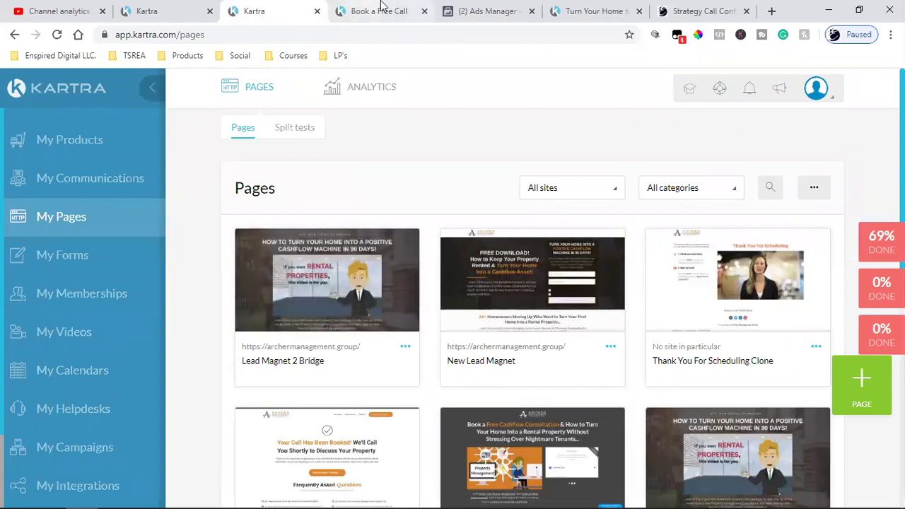
# Close the remaining Book a Free Call tab and open the Thank You For Scheduling Clone page's link
pyautogui.click(425, 11)
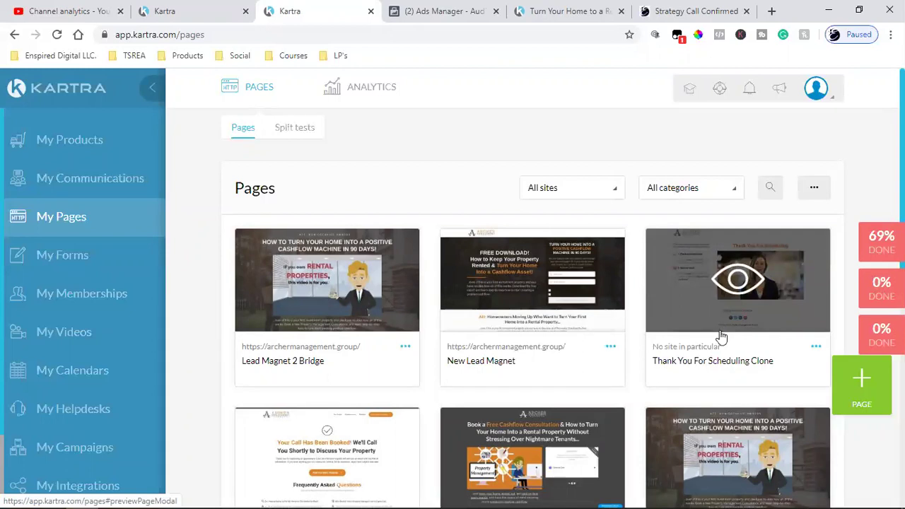
pyautogui.click(816, 347)
pyautogui.click(783, 313)
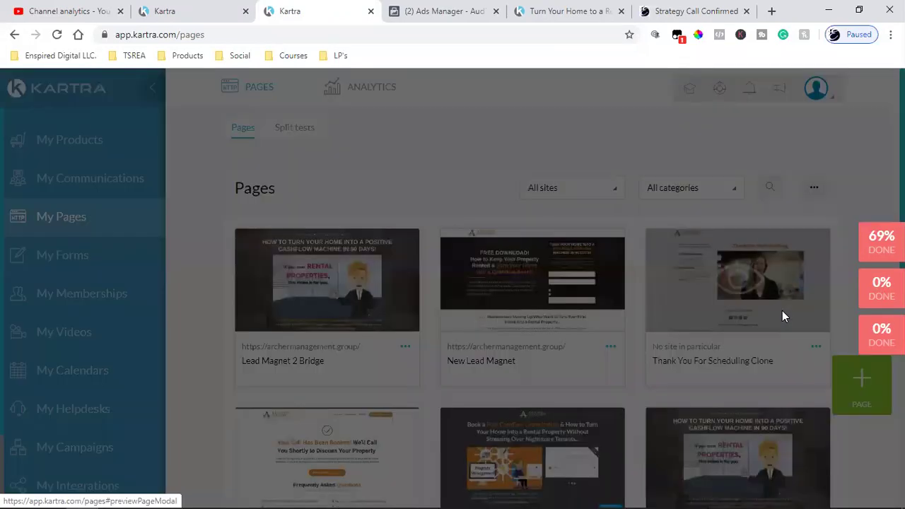
pyautogui.click(373, 259)
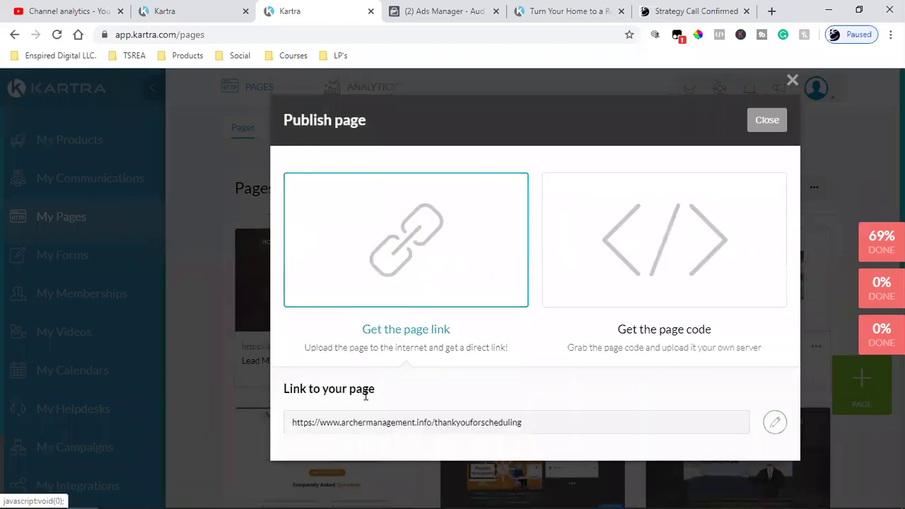
# Copy the archermanagement.info/thankyouforscheduling URL and open a blank tab
pyautogui.doubleClick(357, 424)
pyautogui.click(357, 425)
pyautogui.rightClick(358, 330)
pyautogui.click(385, 340)
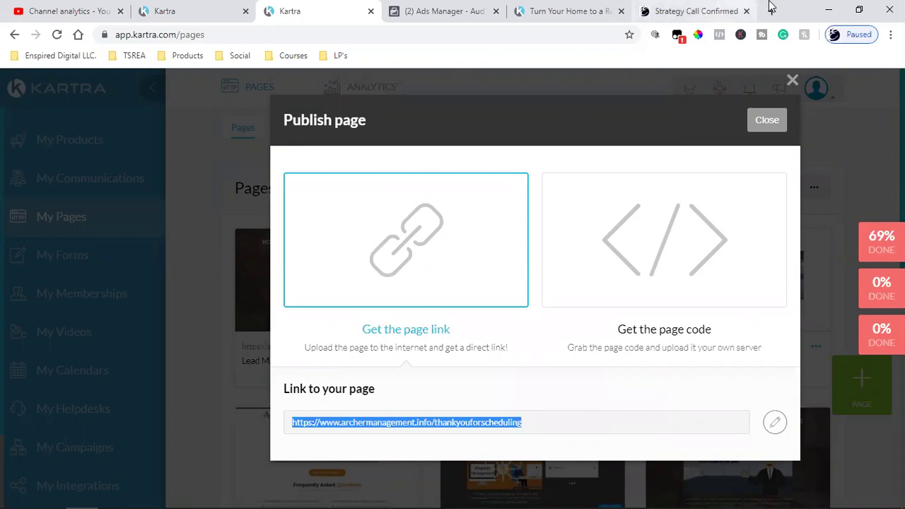
pyautogui.click(772, 11)
# Load archermanagement.info/thankyouforscheduling in the new tab, then glance at the landing and confirmation tabs
pyautogui.hotkey('ctrl', 'v')
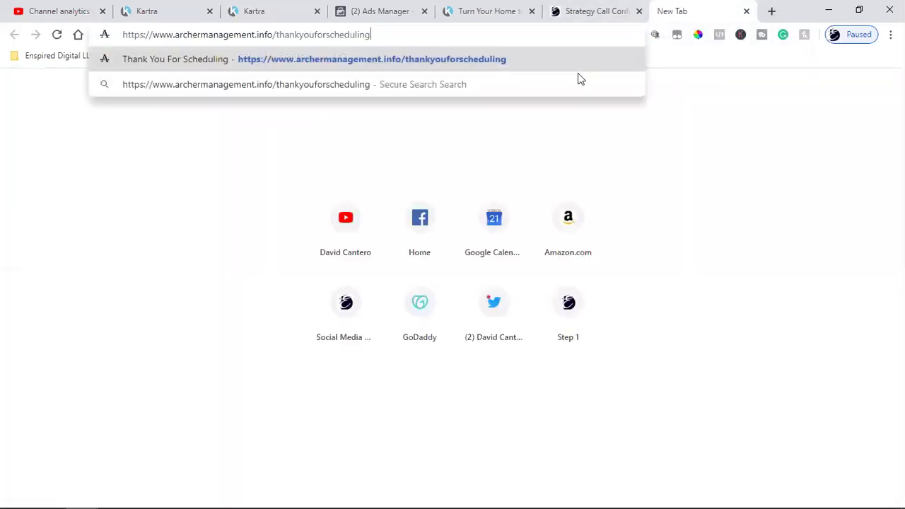
pyautogui.press('Return')
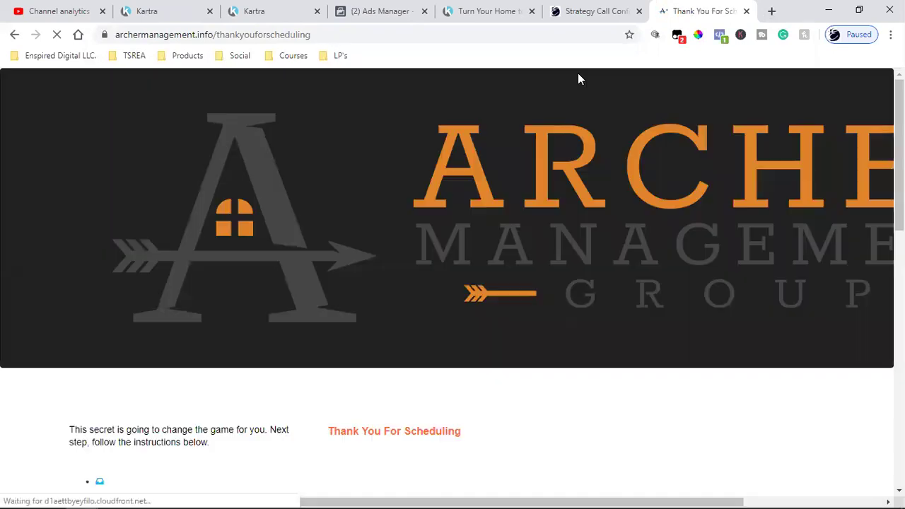
pyautogui.click(487, 8)
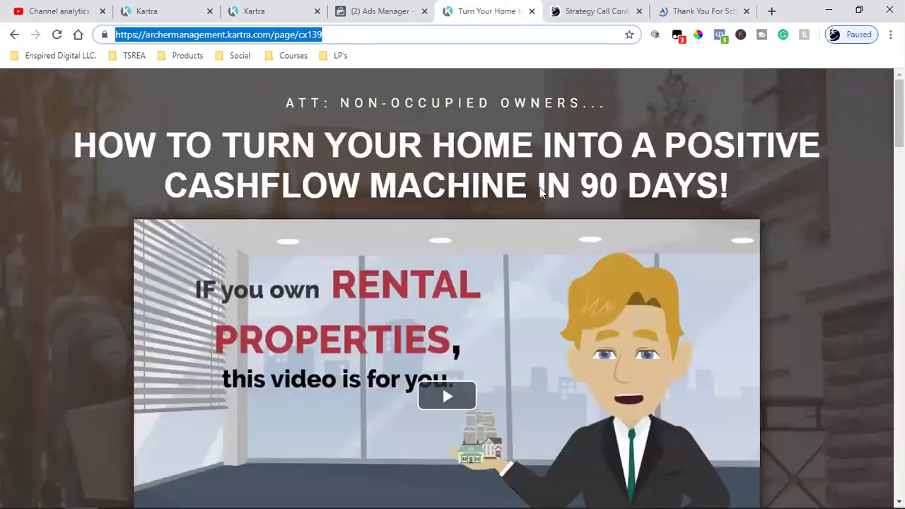
pyautogui.click(569, 6)
# From the Turn Your Home landing page, follow the offer to booking and choose One-on-One
pyautogui.click(475, 7)
pyautogui.scroll(-7, 498, 319)
pyautogui.click(498, 157)
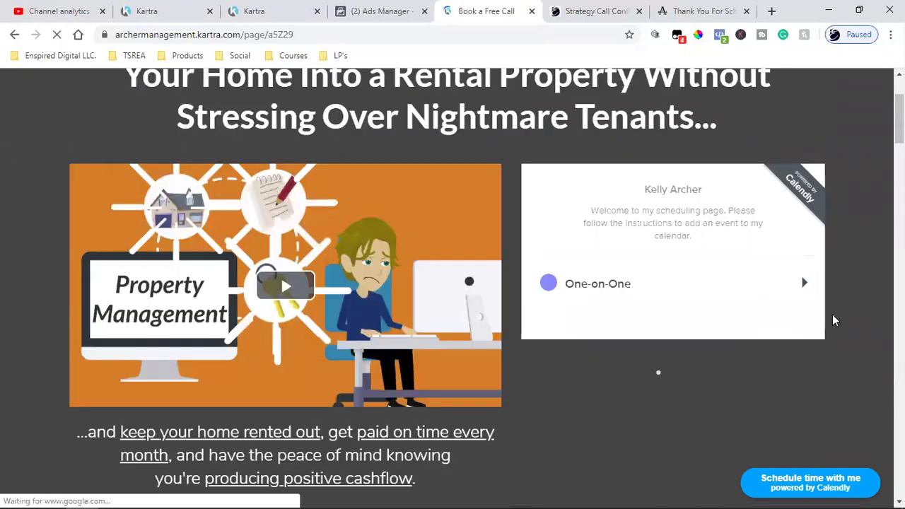
pyautogui.scroll(-2, 799, 339)
pyautogui.click(673, 292)
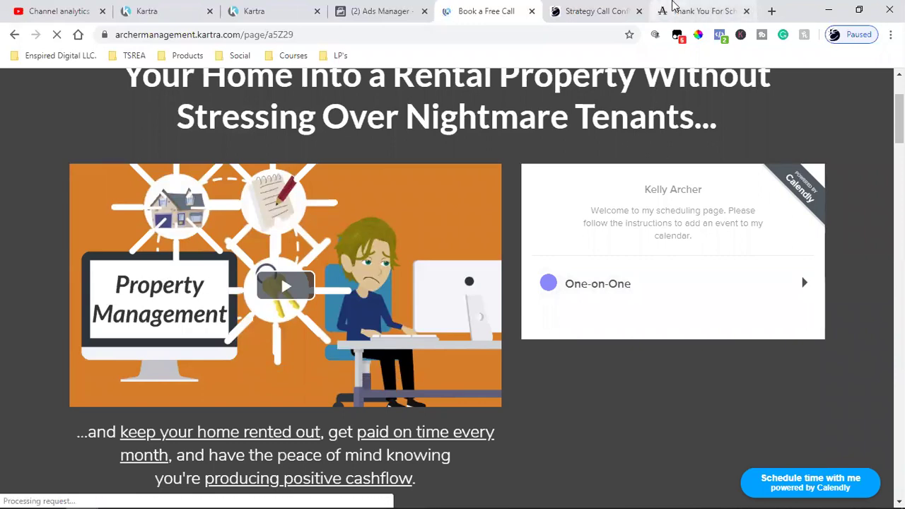
# Confirm one Facebook pixel is present on the Thank You For Scheduling page
pyautogui.click(657, 9)
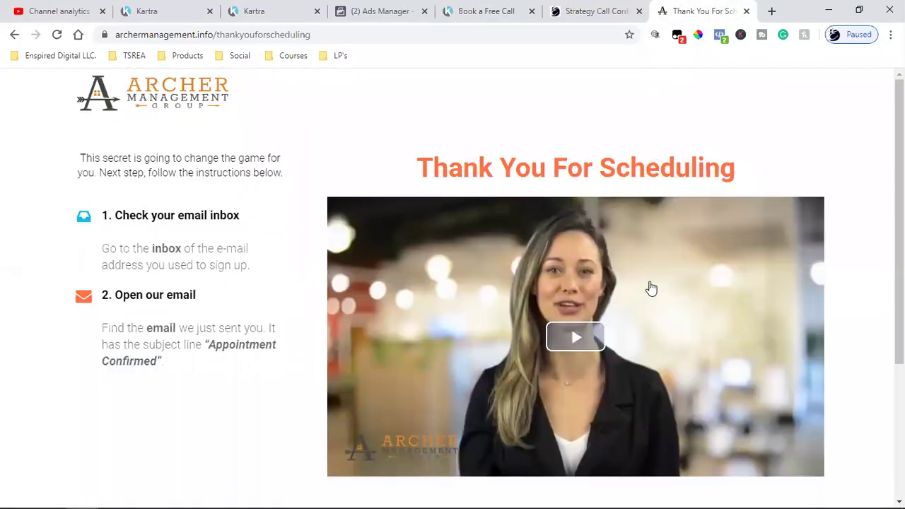
pyautogui.click(720, 35)
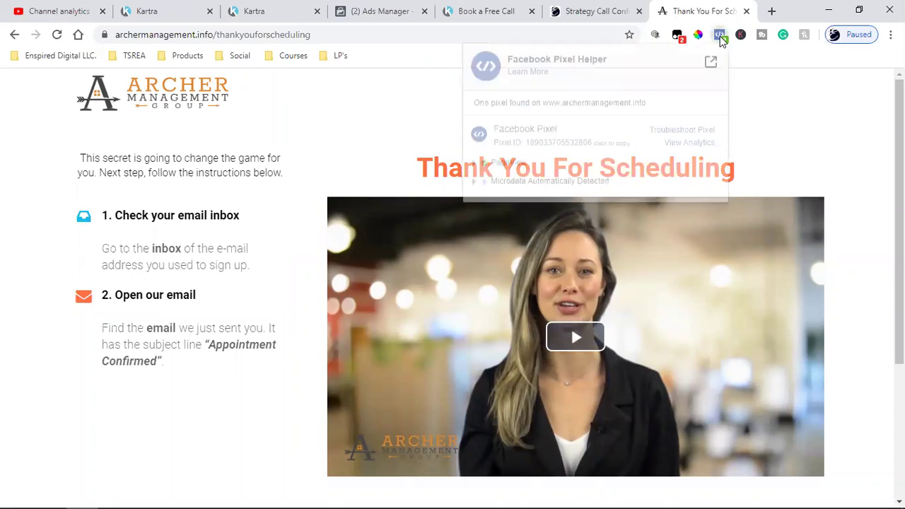
pyautogui.click(744, 112)
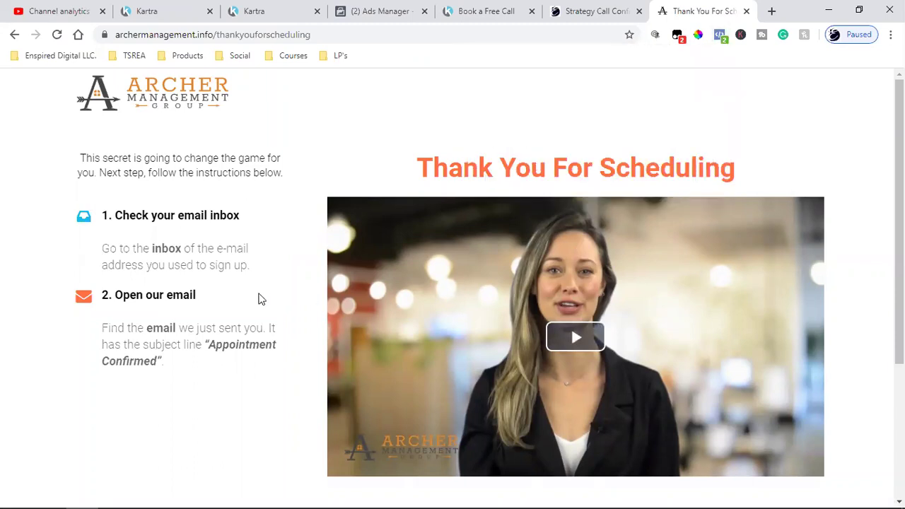
pyautogui.scroll(-3, 121, 326)
pyautogui.scroll(3, 121, 333)
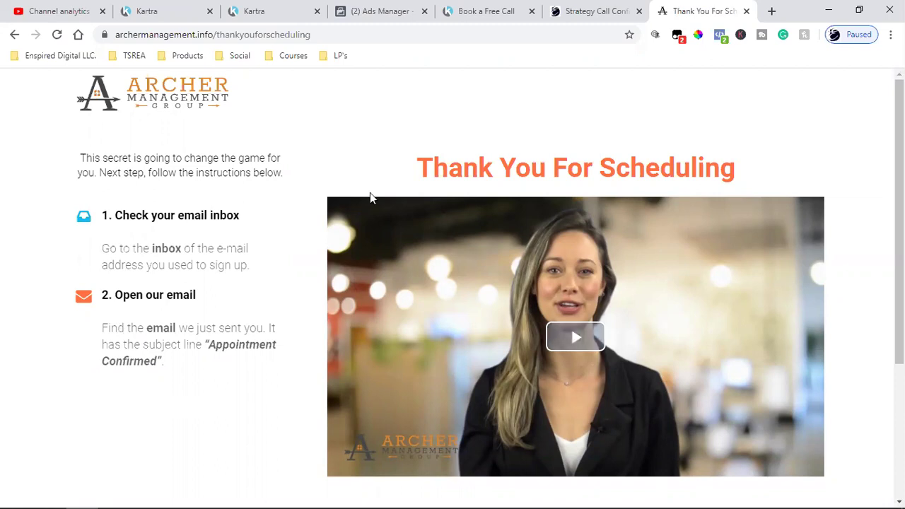
# Look over the Strategy Call Confirmed, Book a Free Call and Kartra pages, then return to Facebook Audiences
pyautogui.click(579, 9)
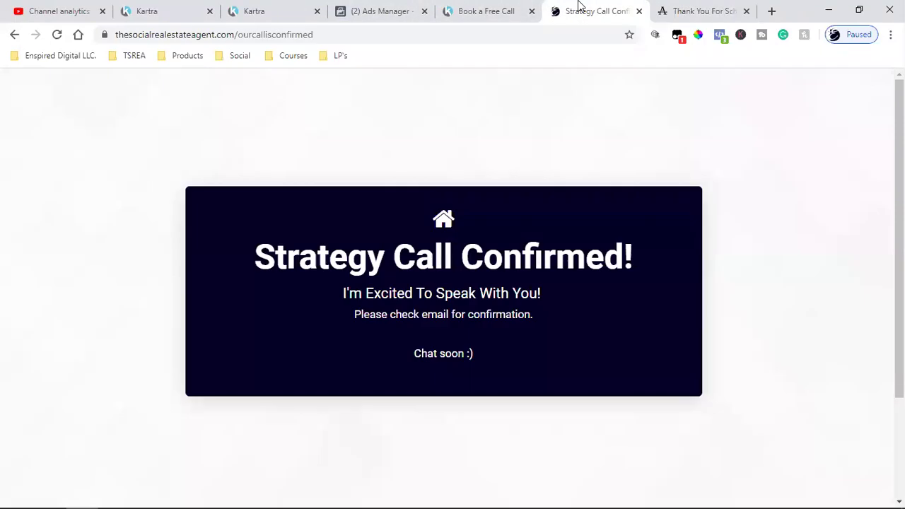
pyautogui.click(515, 9)
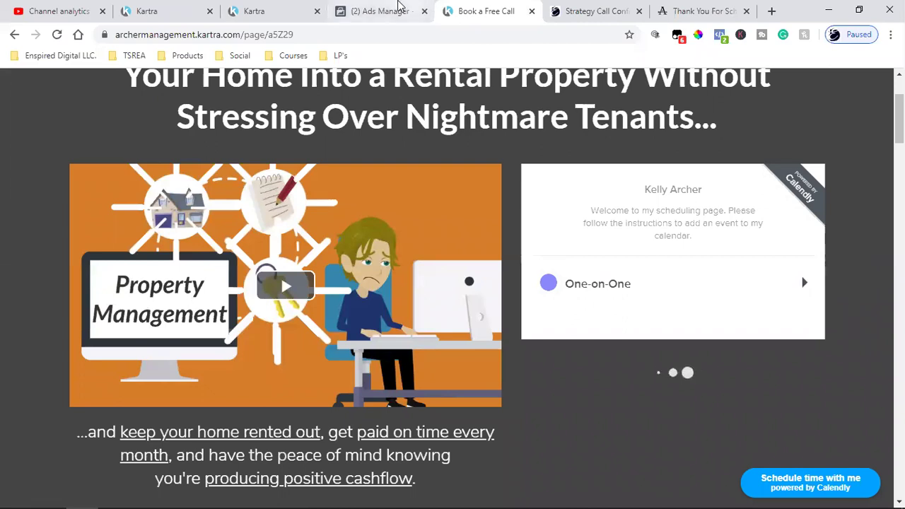
pyautogui.click(235, 8)
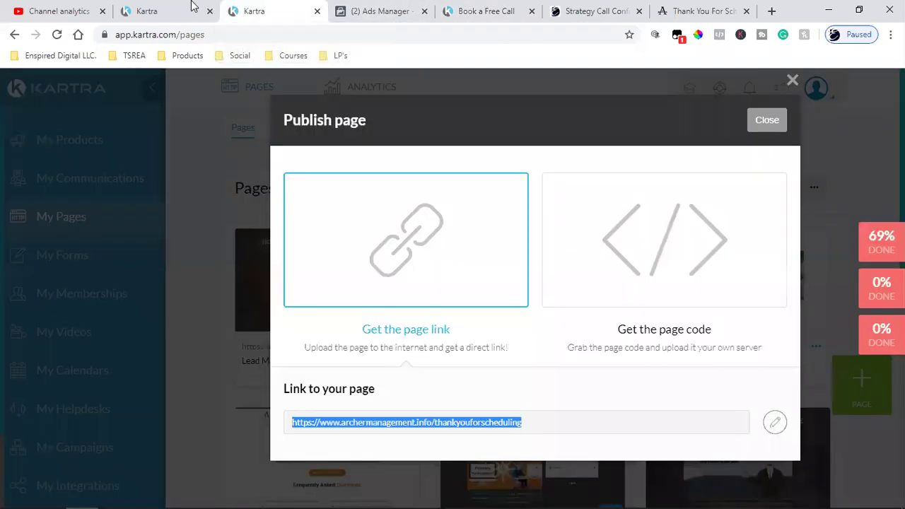
pyautogui.click(191, 7)
pyautogui.click(375, 11)
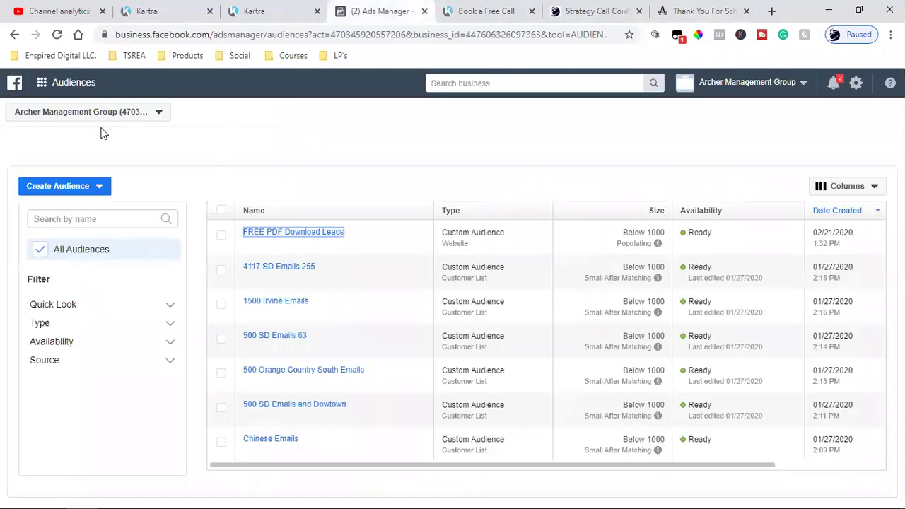
# Go to Ads Manager and view charts for the Video views 1st Video ad set
pyautogui.click(41, 82)
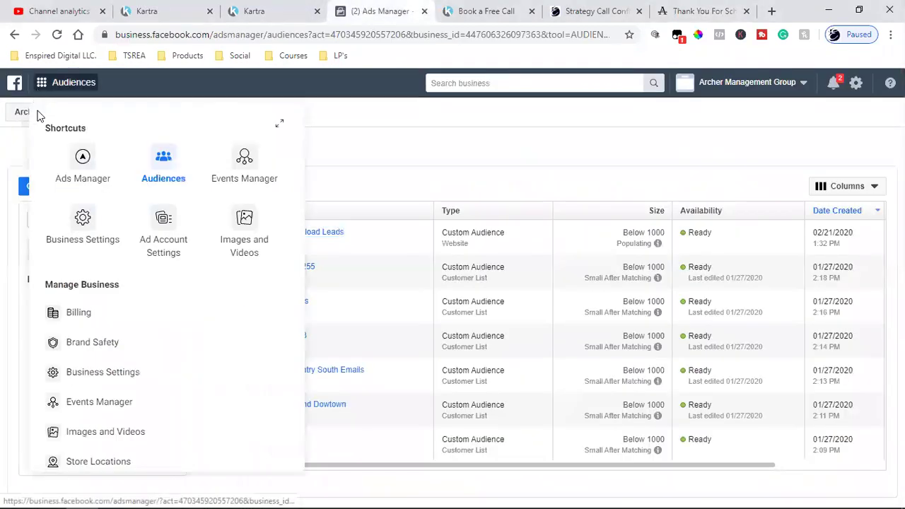
pyautogui.click(93, 187)
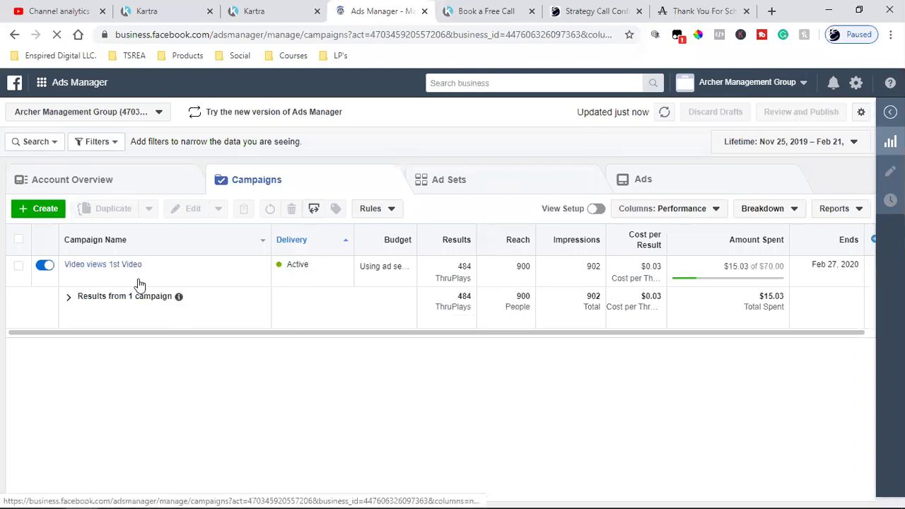
pyautogui.moveTo(139, 283)
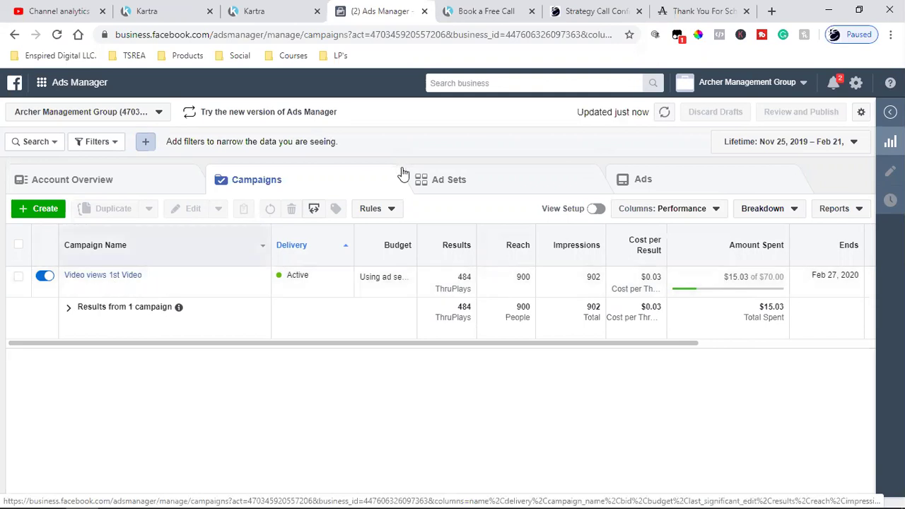
pyautogui.click(473, 181)
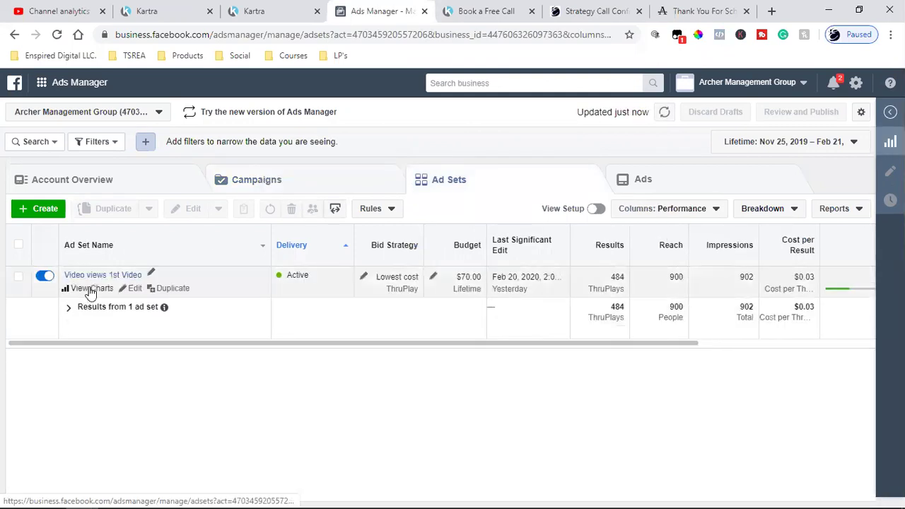
pyautogui.click(90, 291)
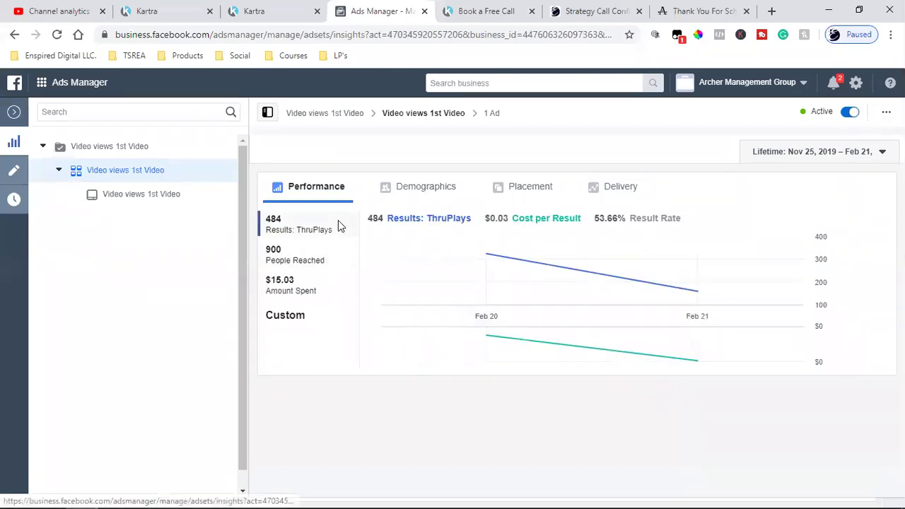
# Review the ad set's Demographics, Placement and Delivery breakdowns
pyautogui.click(399, 195)
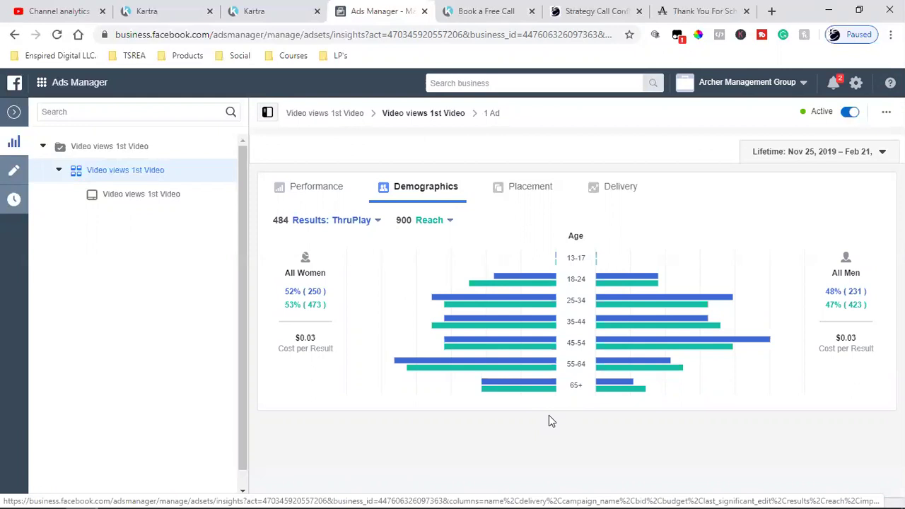
pyautogui.click(531, 197)
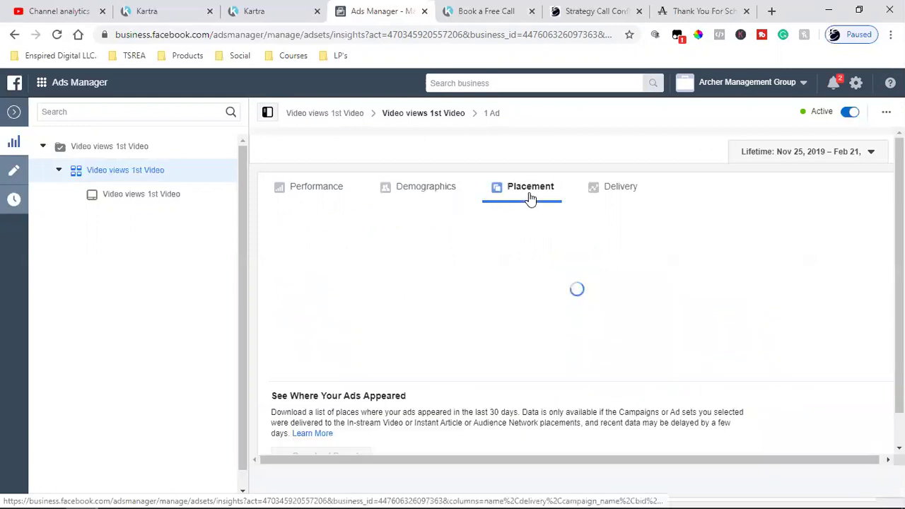
pyautogui.click(623, 197)
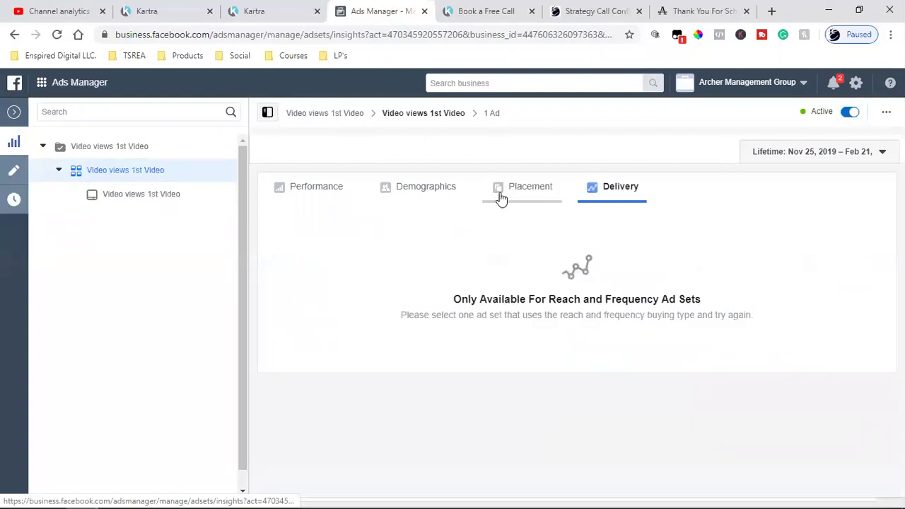
pyautogui.click(501, 198)
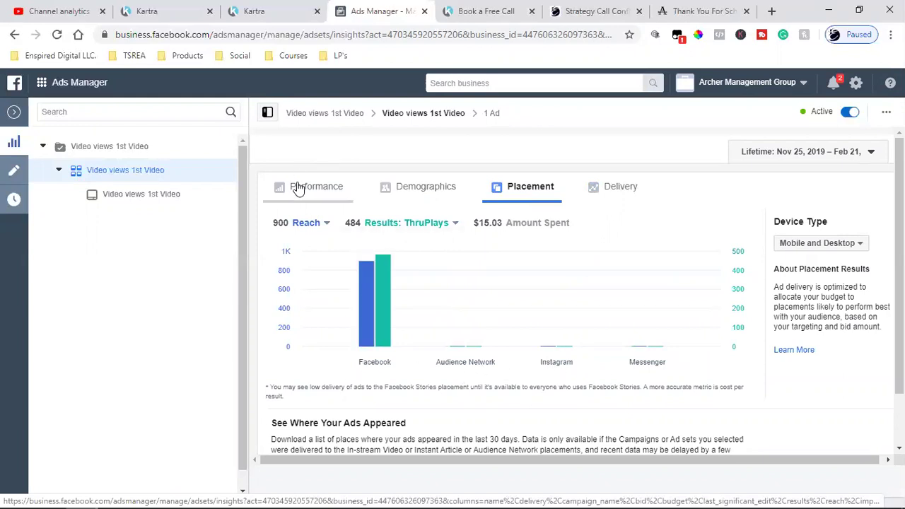
# Close the charts, check the ad set's ads, and go back to the Campaigns list
pyautogui.click(14, 112)
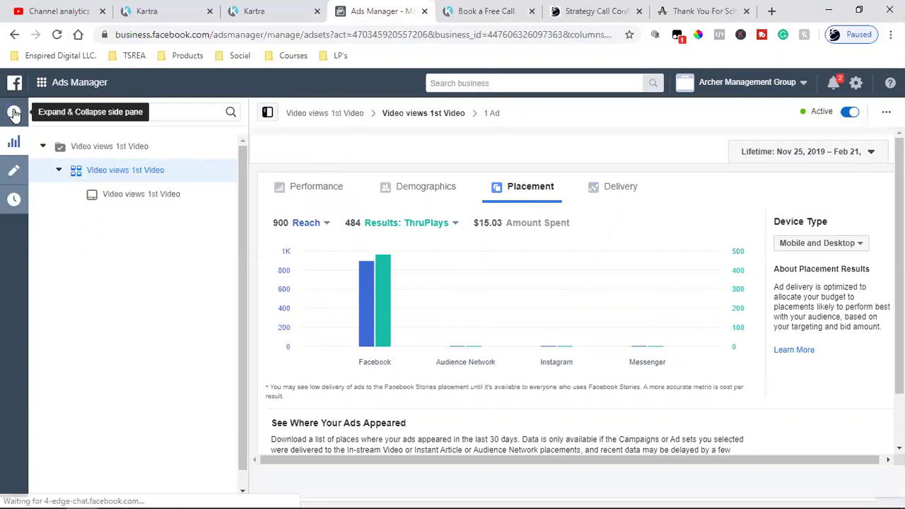
pyautogui.click(665, 189)
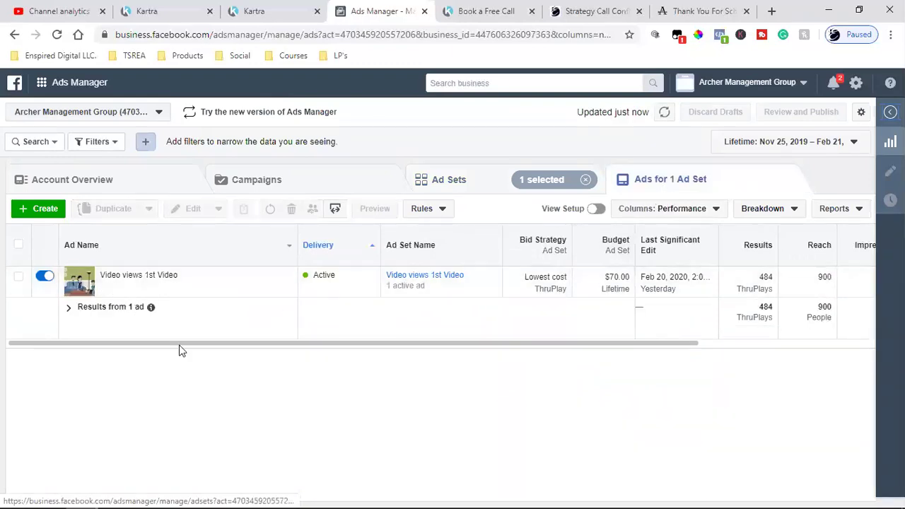
pyautogui.click(293, 182)
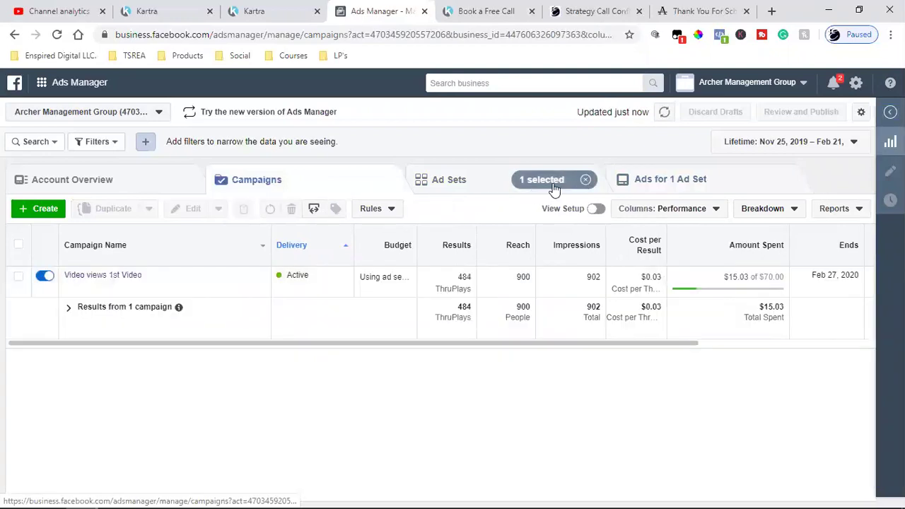
# Review the Video views 1st Video campaign's performance chart, then close the insights pane
pyautogui.moveTo(105, 296)
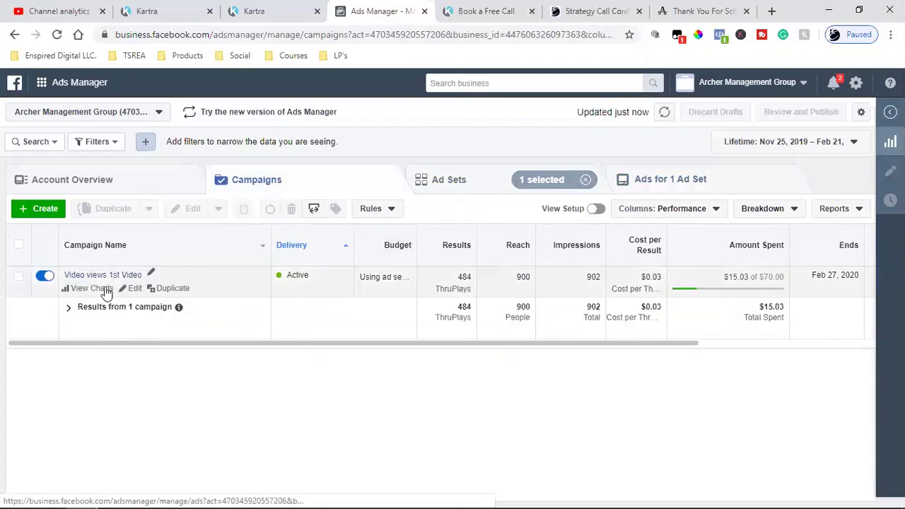
pyautogui.click(105, 292)
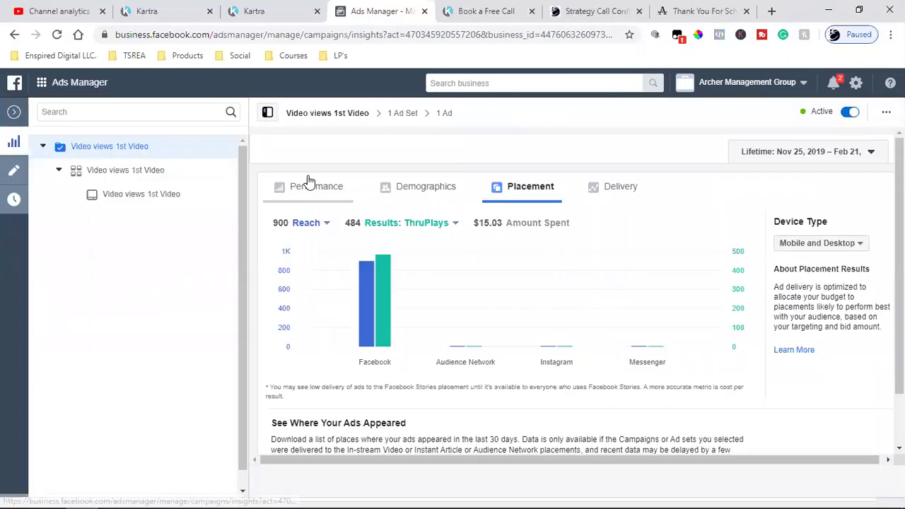
pyautogui.click(310, 181)
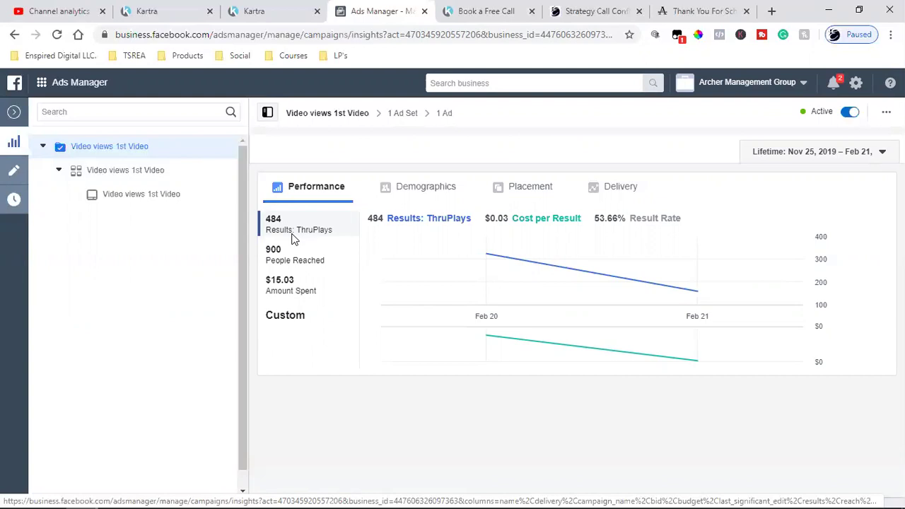
pyautogui.click(11, 117)
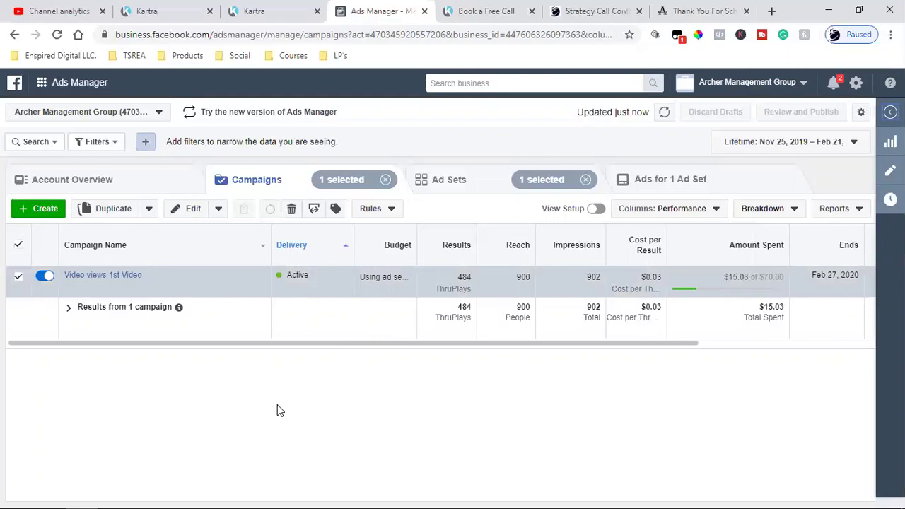
# Go to the Audiences page and start creating a new Custom Audience
pyautogui.click(42, 83)
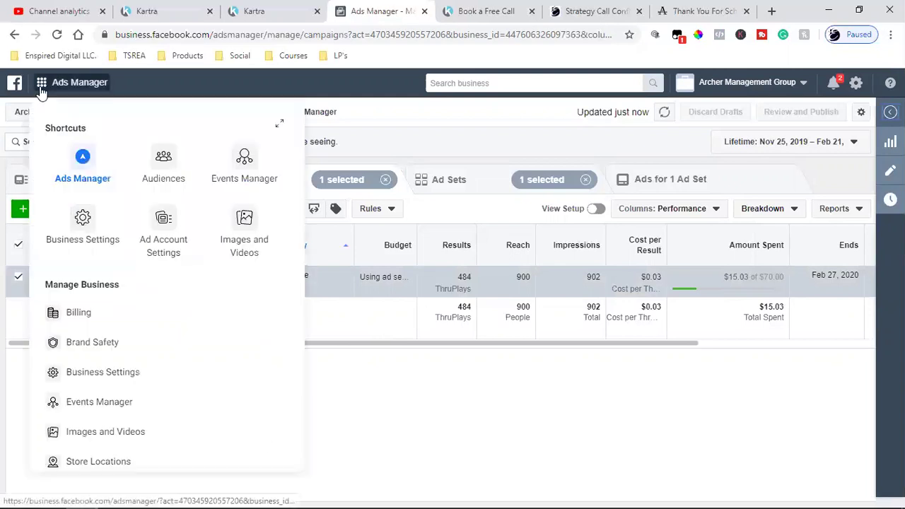
pyautogui.click(168, 179)
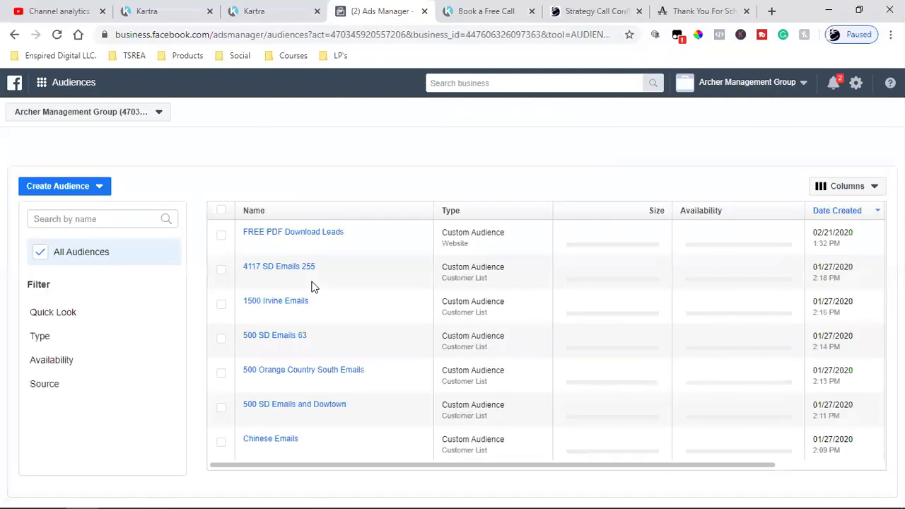
pyautogui.click(61, 185)
pyautogui.click(75, 209)
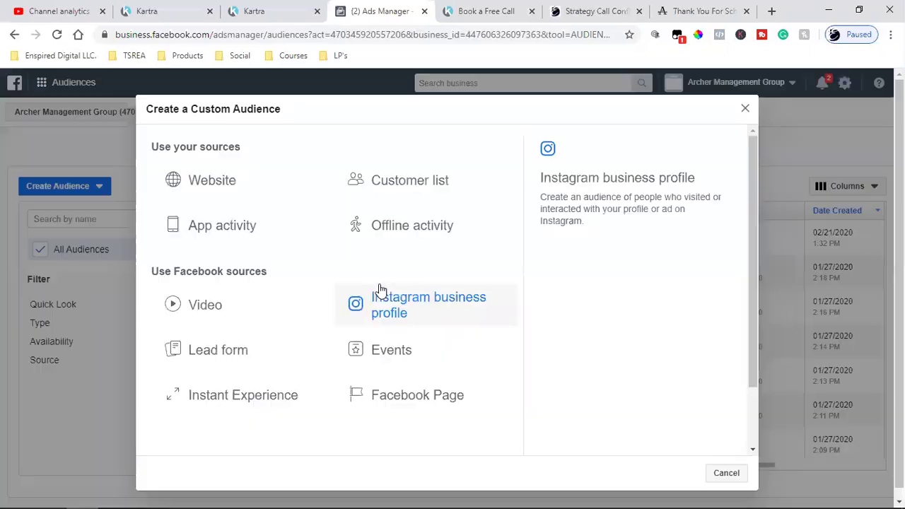
# Base the custom audience on Video with ThruPlay engagement, and bring up the video picker
pyautogui.click(210, 309)
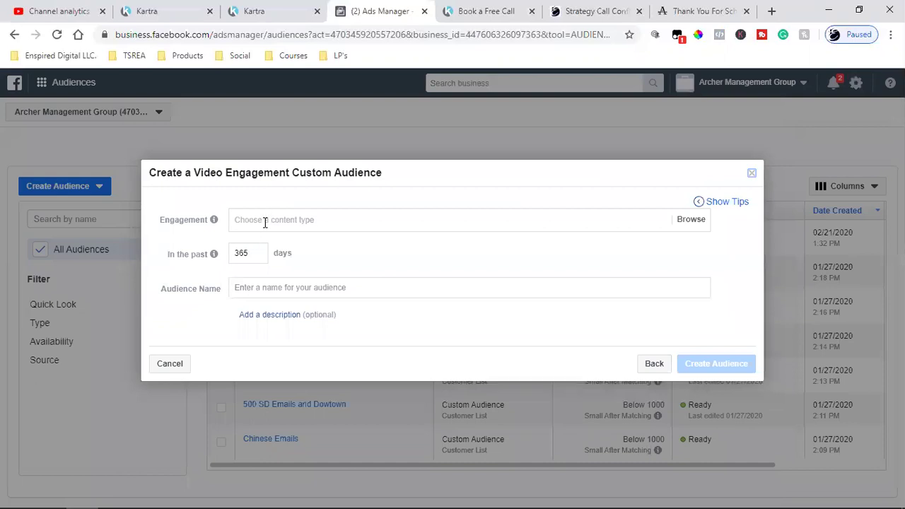
pyautogui.click(265, 222)
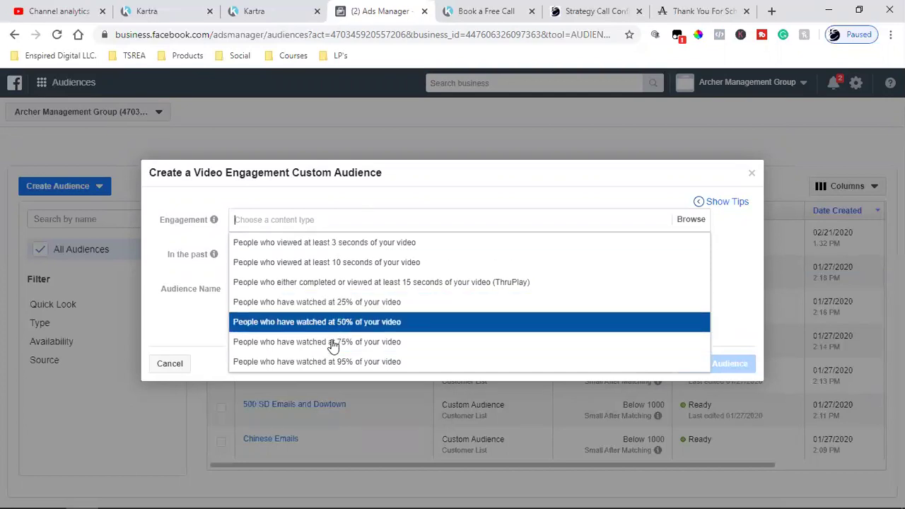
pyautogui.click(458, 283)
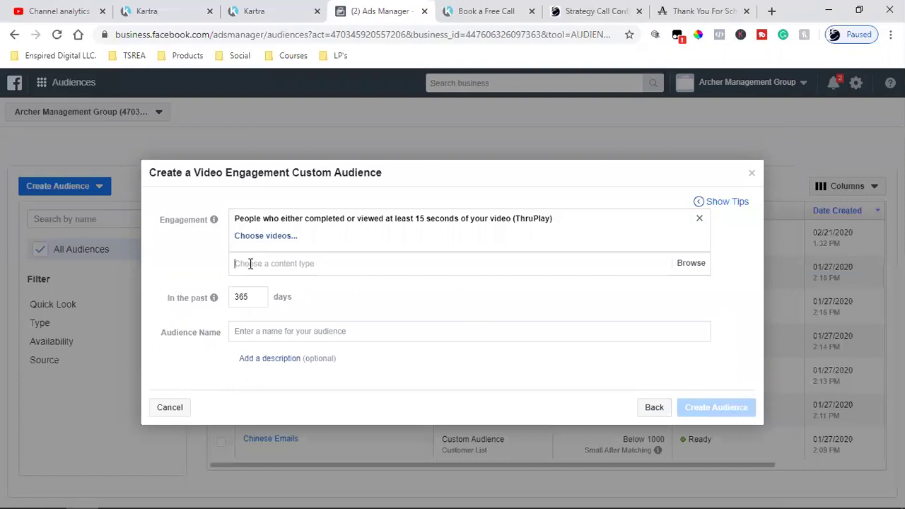
pyautogui.click(275, 237)
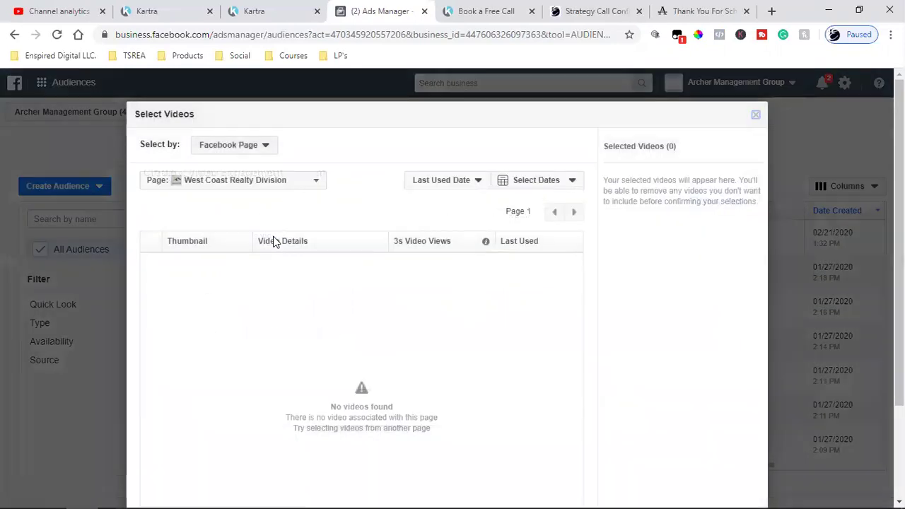
# Select the Archer Management Group video 'Why Choose Archer Management Group?' and confirm it
pyautogui.click(213, 181)
pyautogui.click(188, 310)
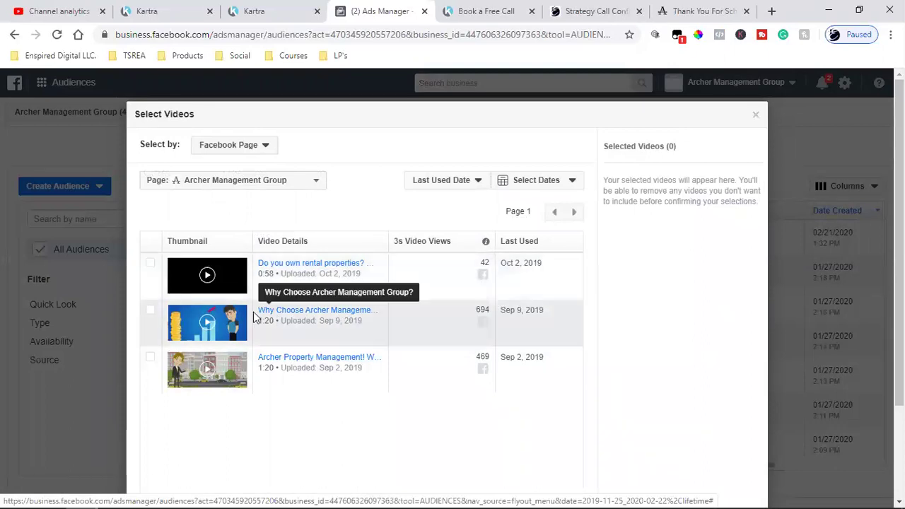
pyautogui.click(152, 315)
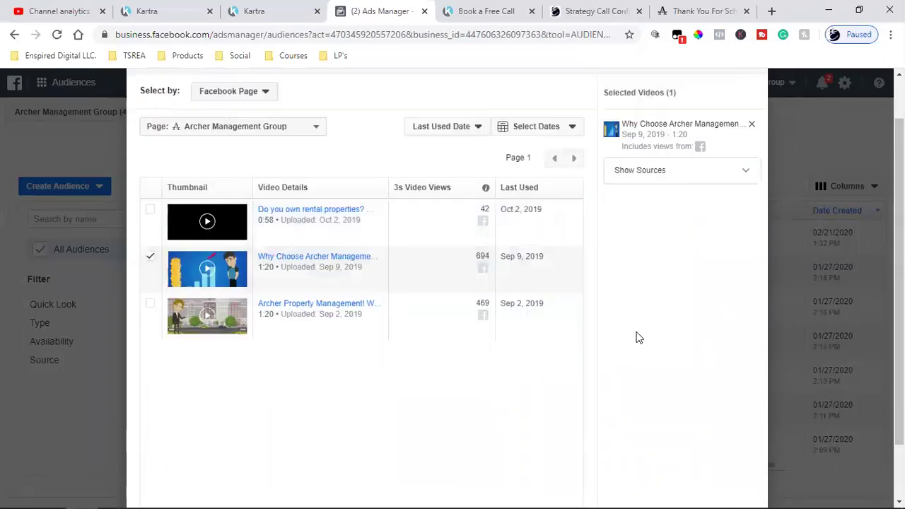
pyautogui.scroll(-2, 636, 337)
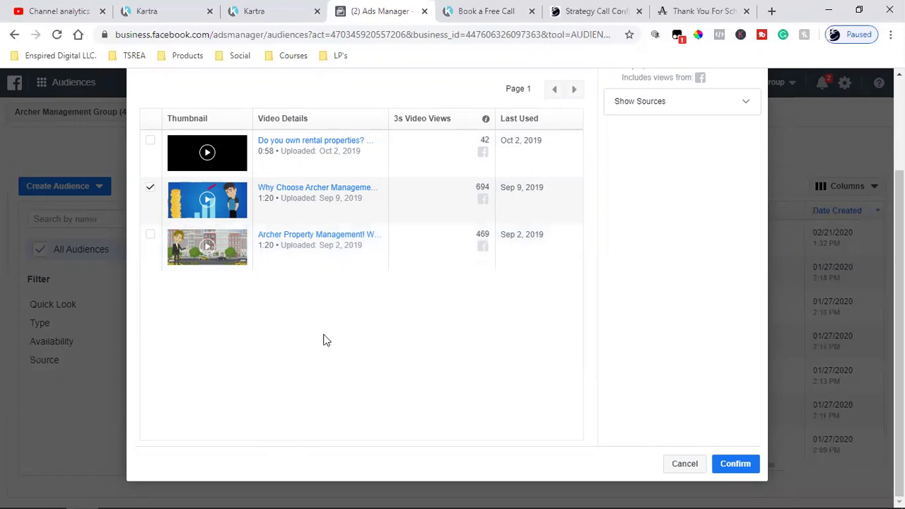
pyautogui.scroll(2, 323, 340)
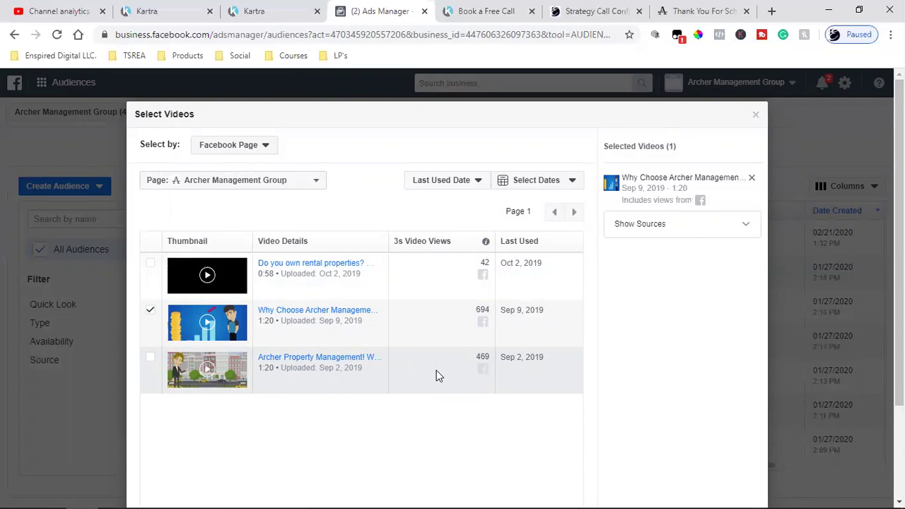
pyautogui.scroll(-2, 534, 419)
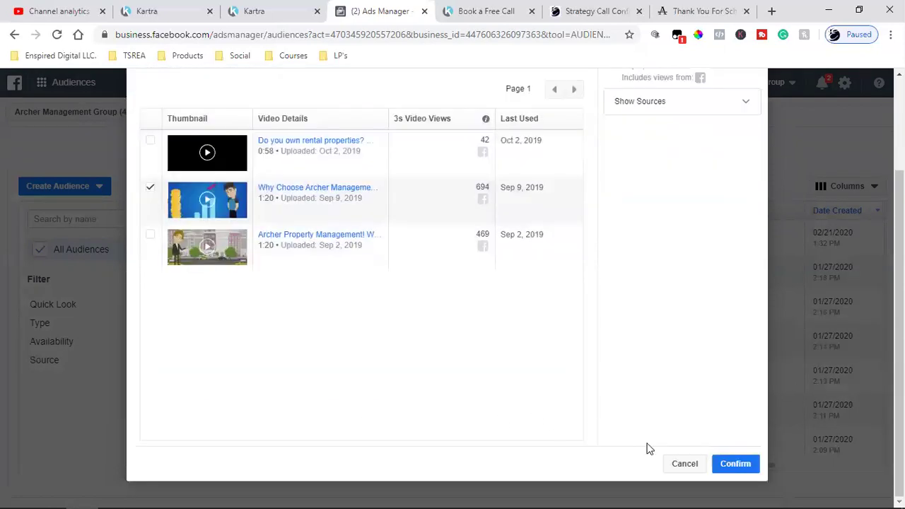
pyautogui.click(732, 467)
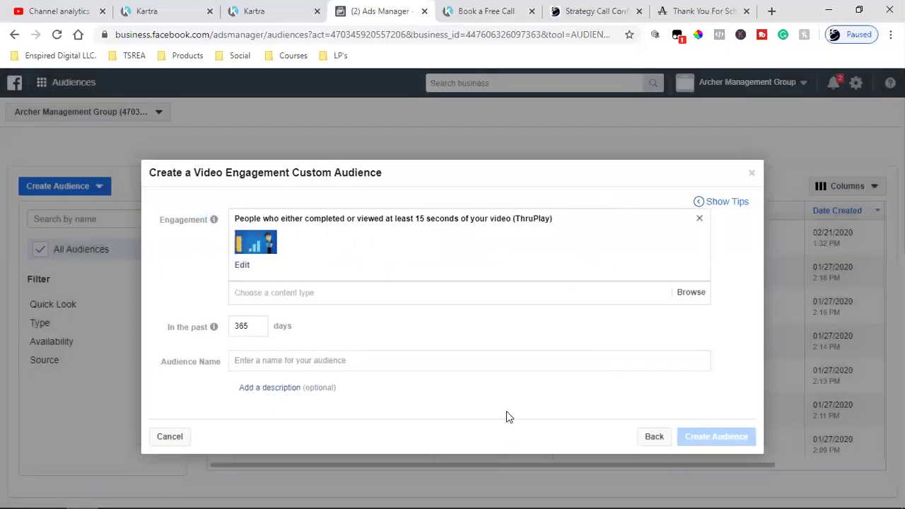
# Name the audience '1st Video (ThruPlay)', create it, and dismiss the follow-up dialogs
pyautogui.click(328, 359)
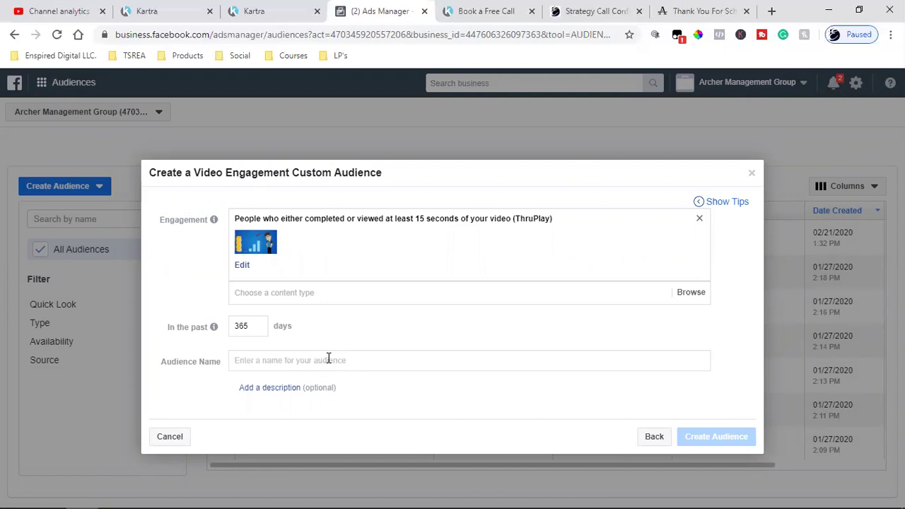
pyautogui.write('2s')
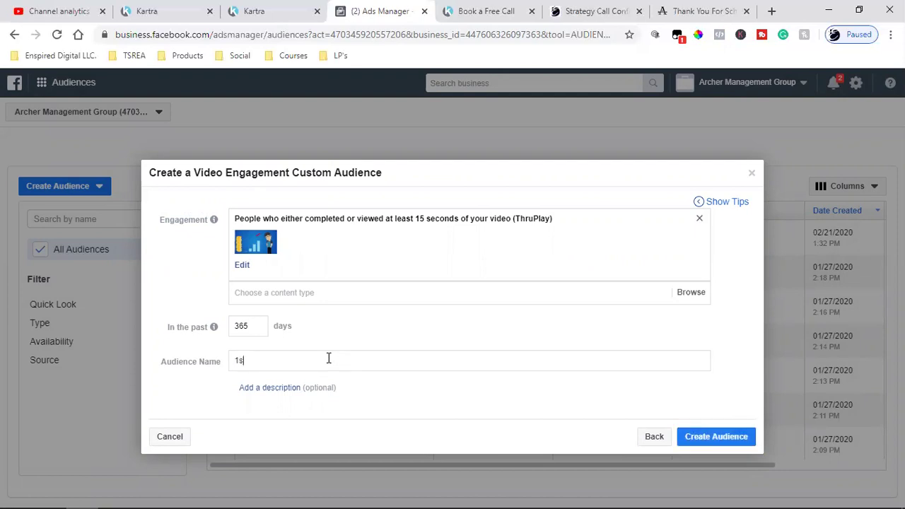
pyautogui.write('t Video (ThruPlay)')
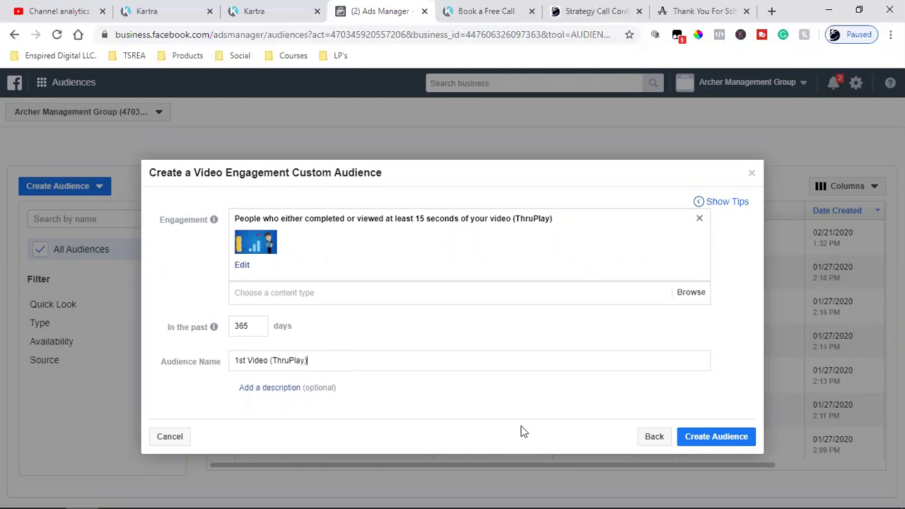
pyautogui.click(703, 445)
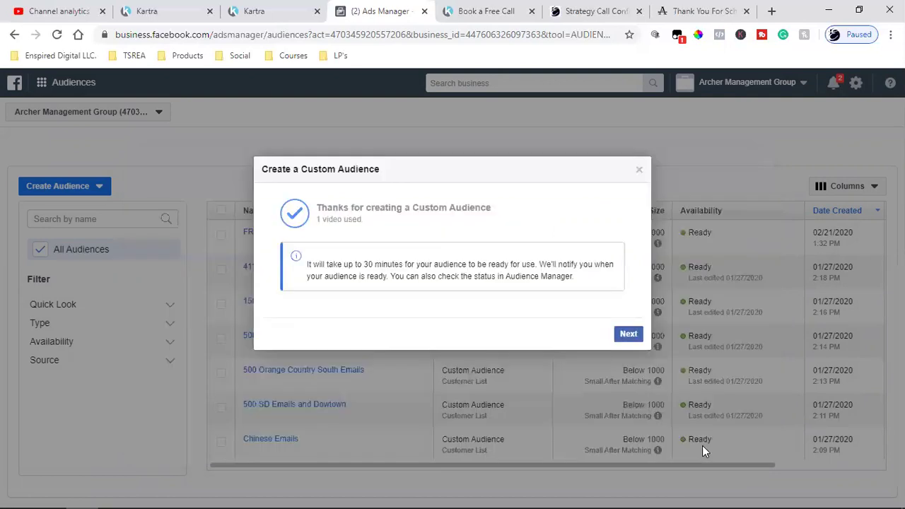
pyautogui.click(641, 342)
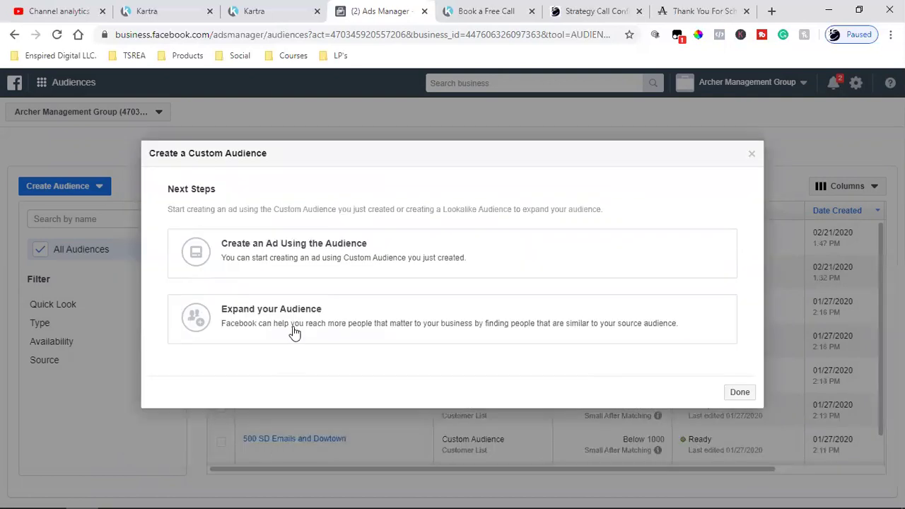
pyautogui.press('Escape')
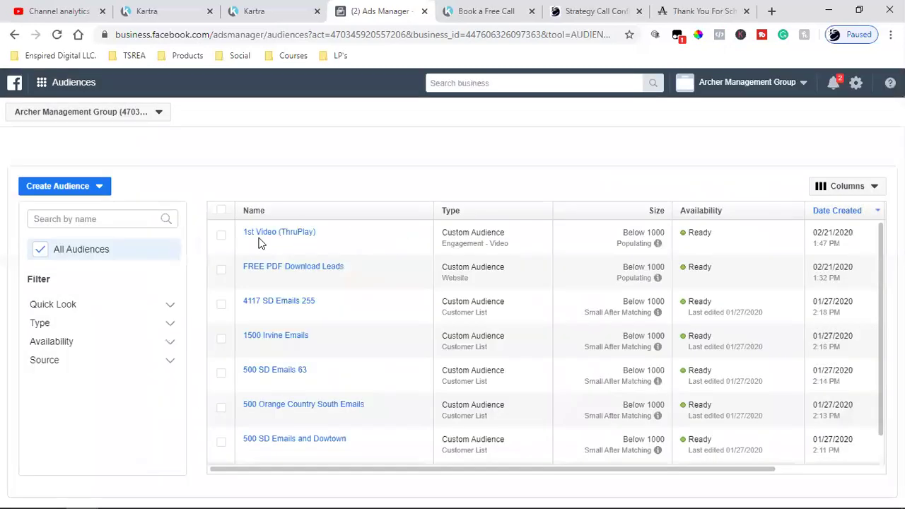
# Check that 1st Video (ThruPlay) tops the Audiences list as Ready and populating
pyautogui.moveTo(309, 241)
pyautogui.moveTo(256, 237)
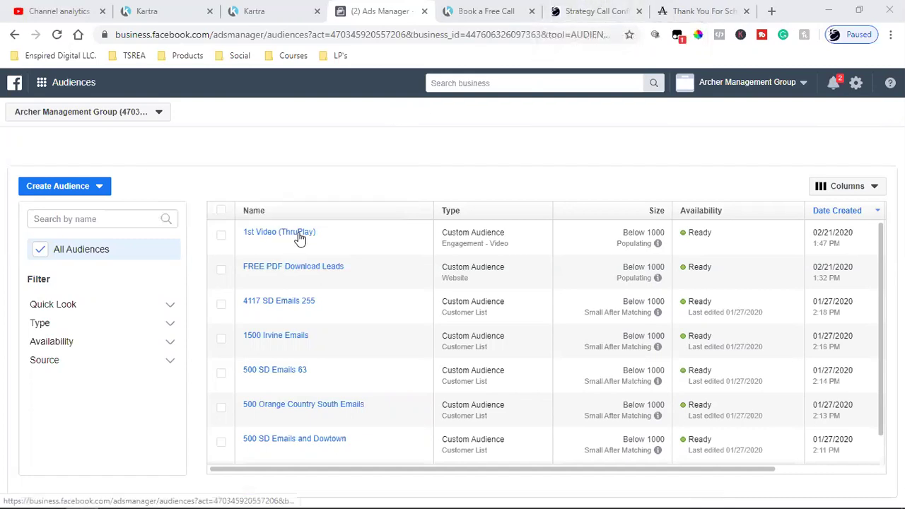
pyautogui.moveTo(306, 234)
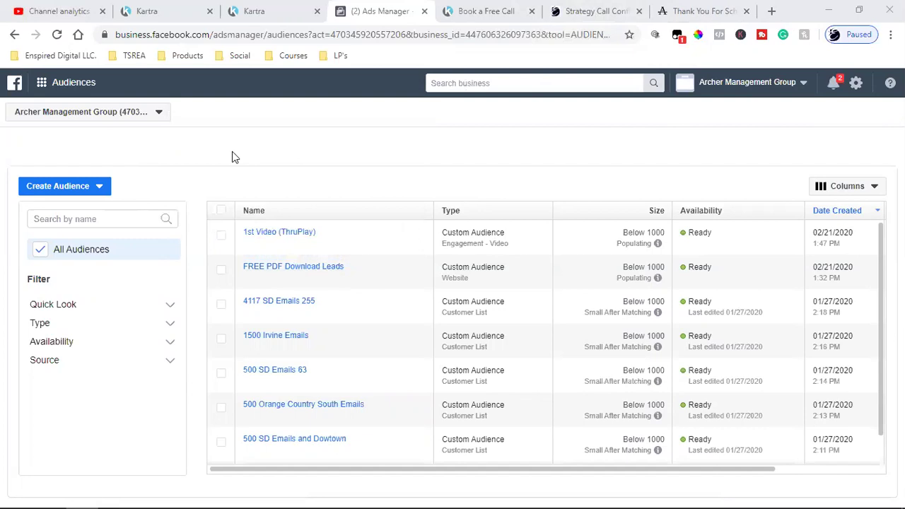
# Verify the Strategy Call page's PageView and Schedule pixel events, then return to Ads Manager
pyautogui.click(594, 11)
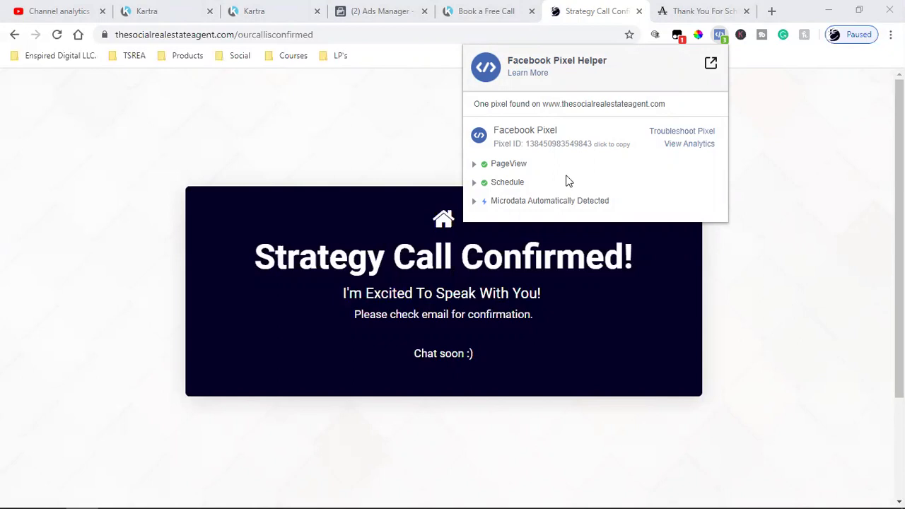
pyautogui.click(382, 11)
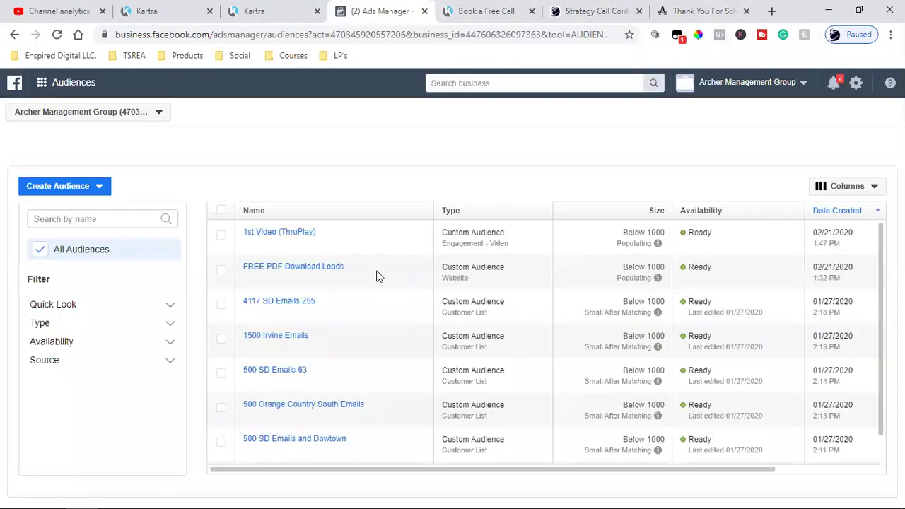
pyautogui.click(43, 82)
pyautogui.click(83, 163)
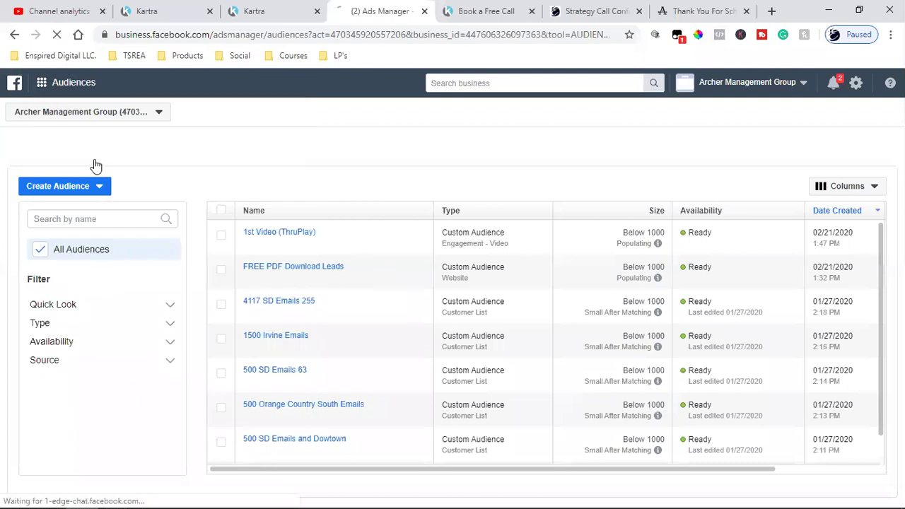